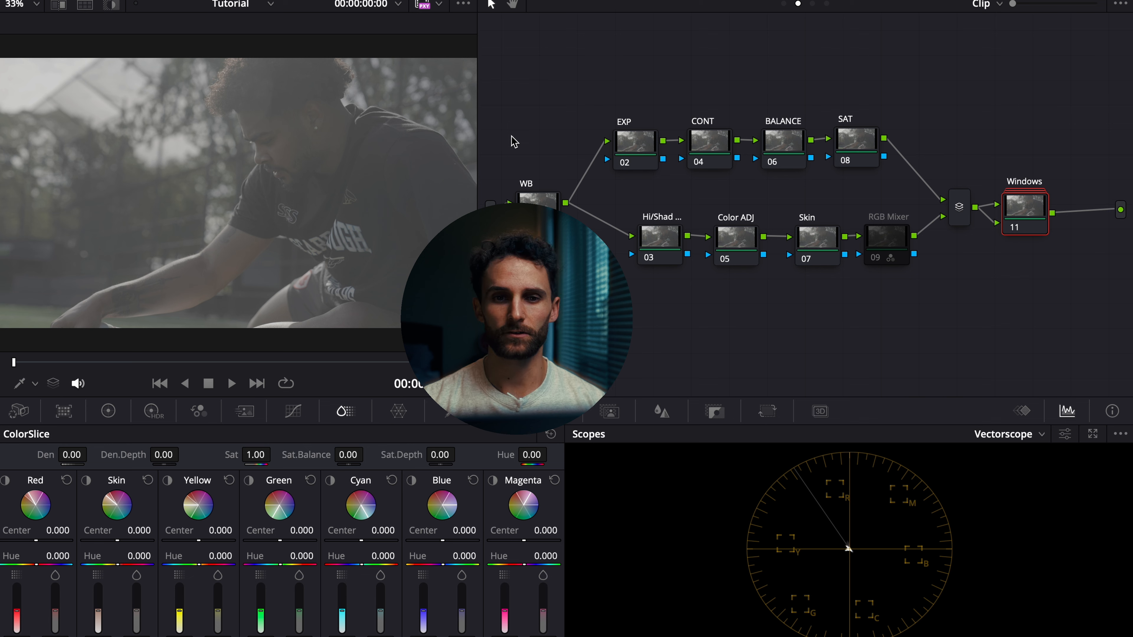
Step: Assign the clip to the existing Sample group
{"action": "scroll", "coordinate": [639, 324], "scroll_direction": "left", "scroll_amount": 1}
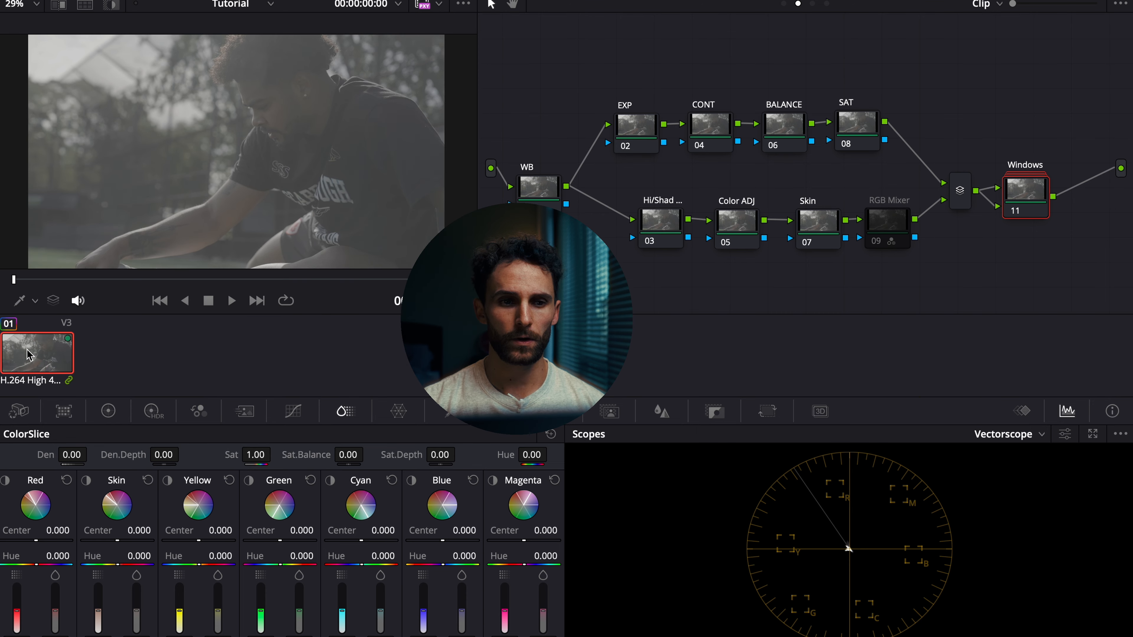
{"action": "right_click", "coordinate": [27, 368]}
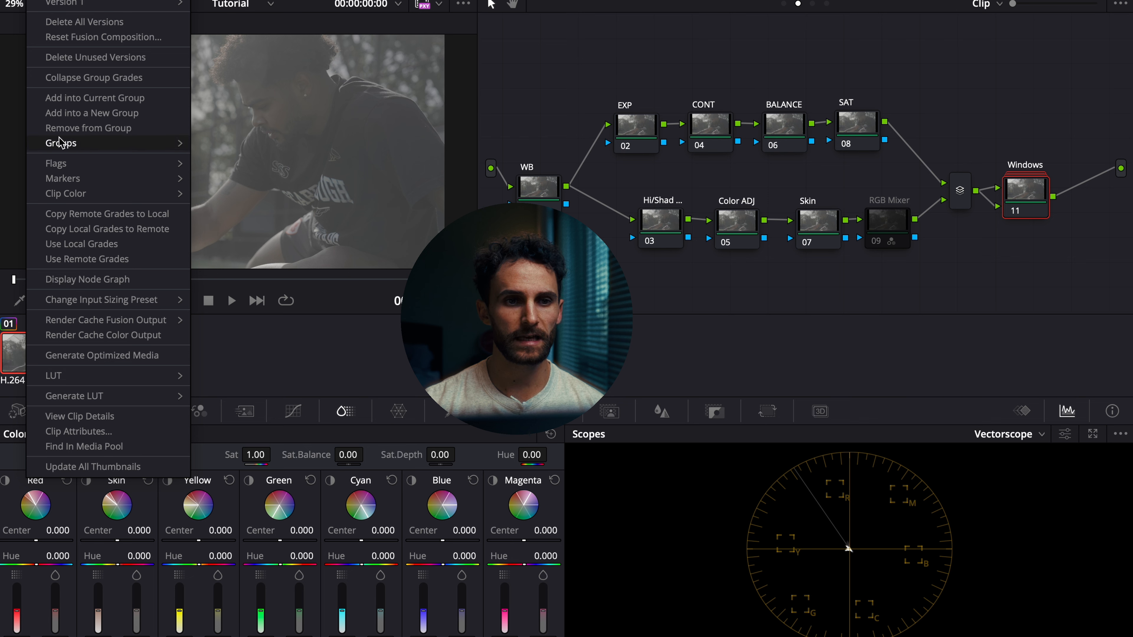
{"action": "mouse_move", "coordinate": [67, 145]}
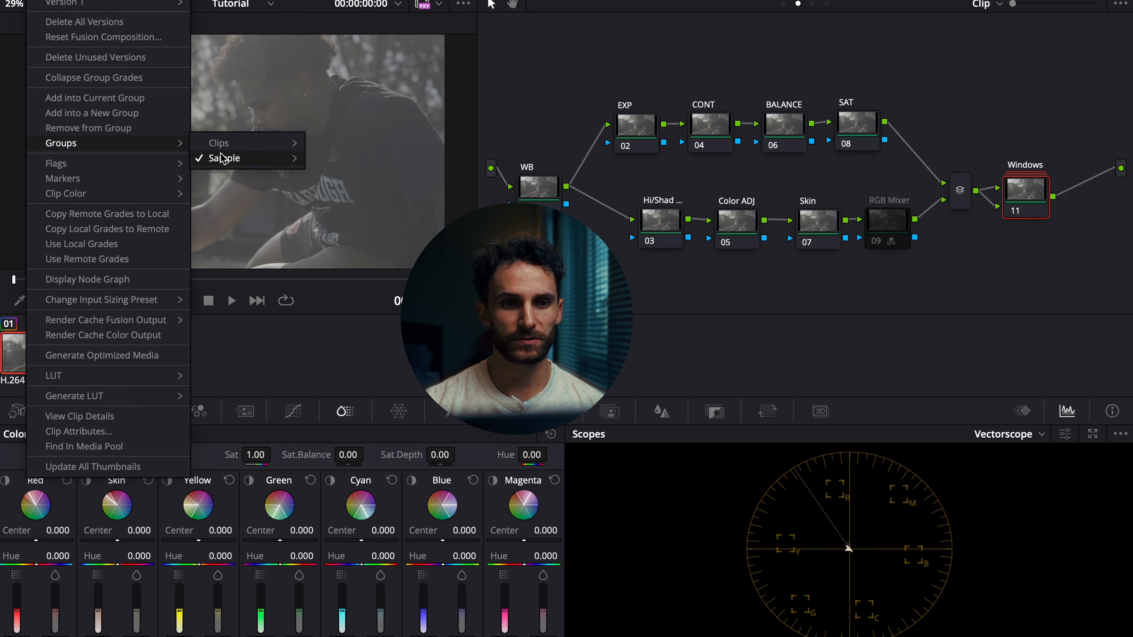
{"action": "mouse_move", "coordinate": [227, 162]}
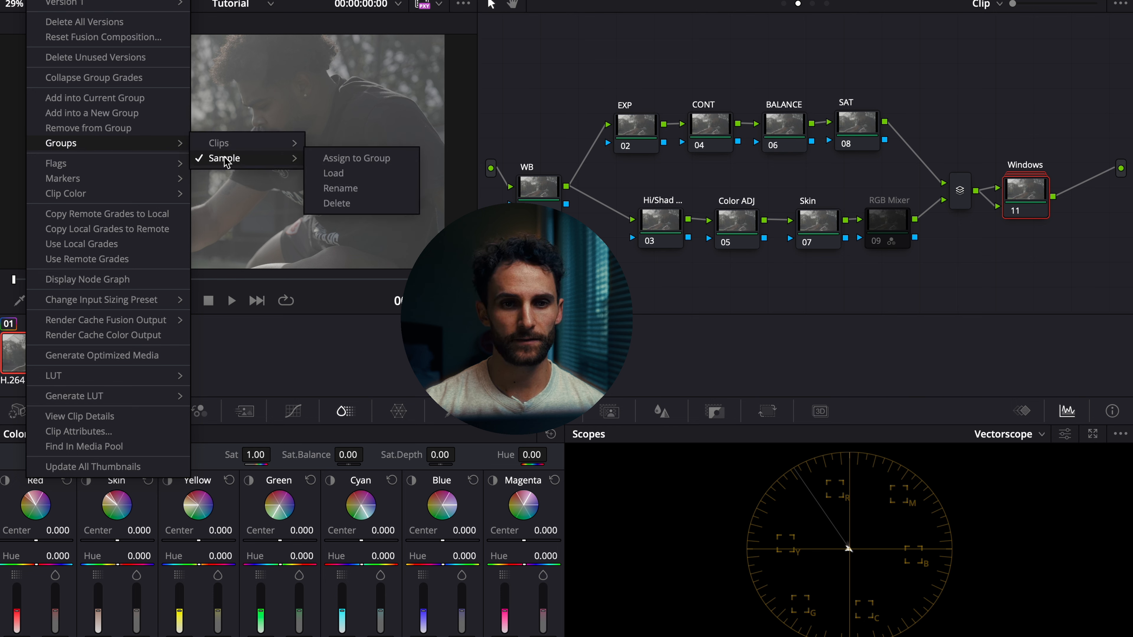
{"action": "left_click", "coordinate": [352, 159]}
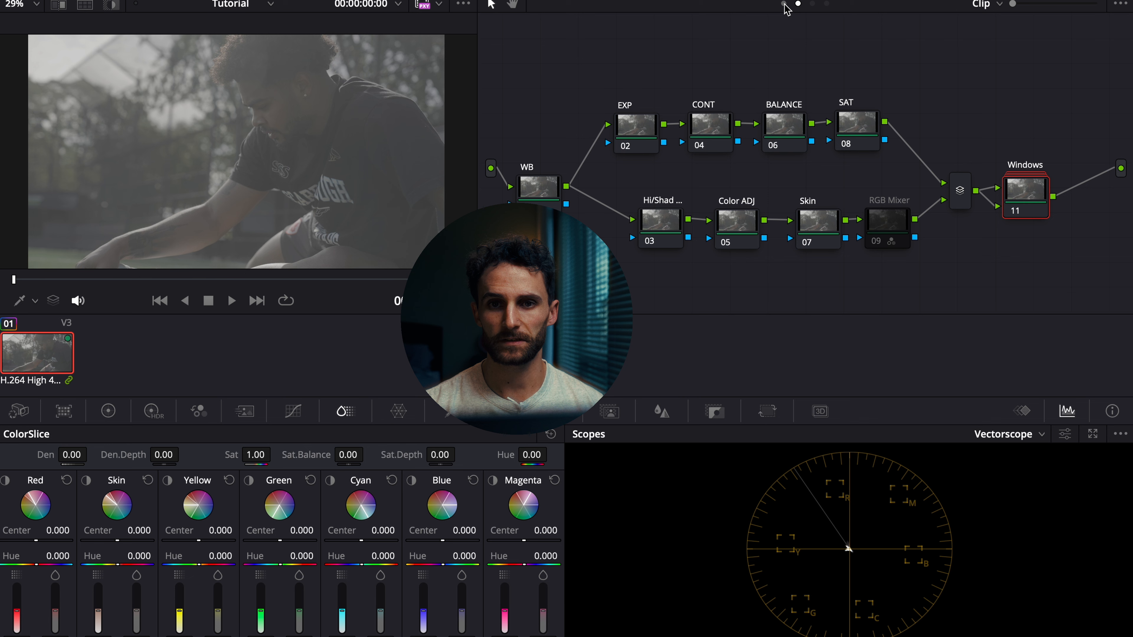
Step: Switch the node graph to Group Pre-Clip and move the noise reduction and halation nodes slightly closer to the ->DWG node
{"action": "left_click", "coordinate": [990, 8]}
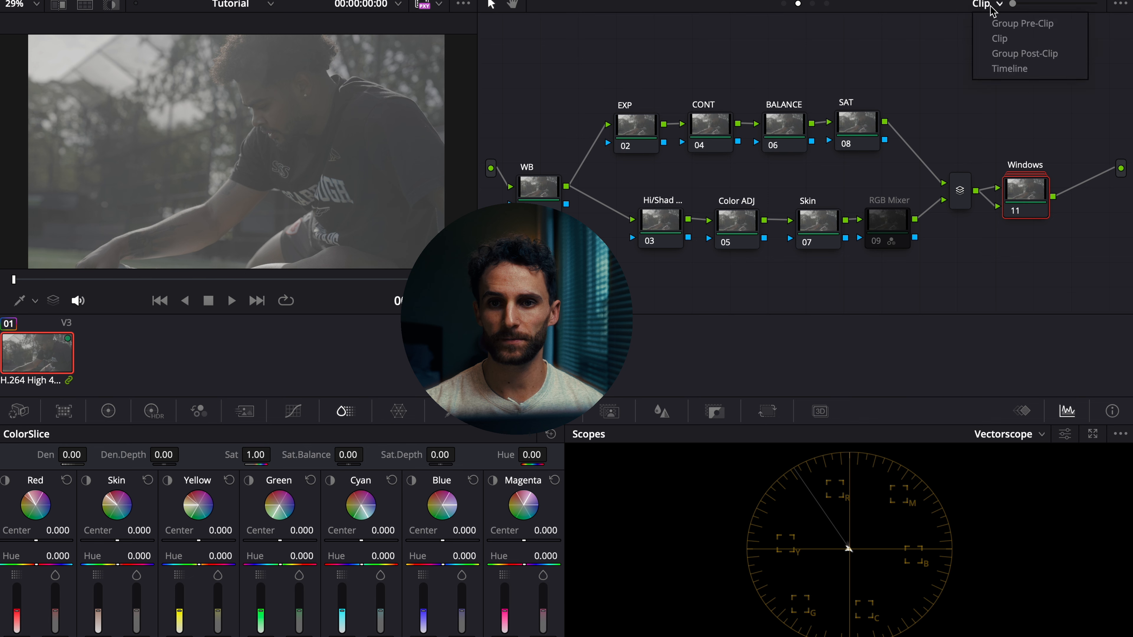
{"action": "left_click", "coordinate": [1007, 24]}
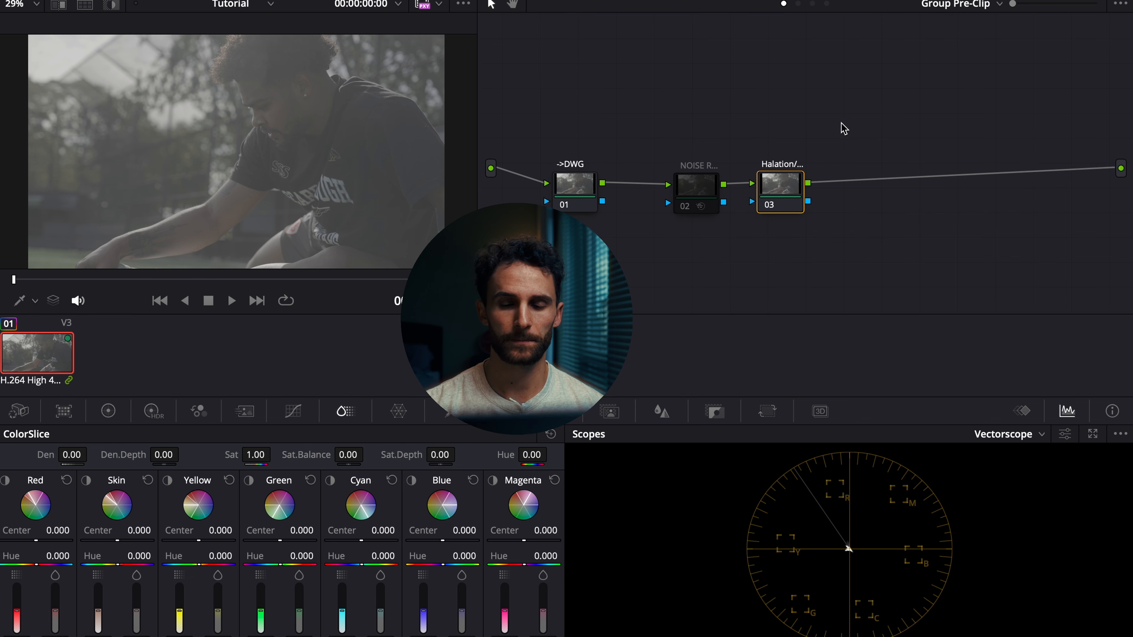
{"action": "left_click", "coordinate": [568, 203]}
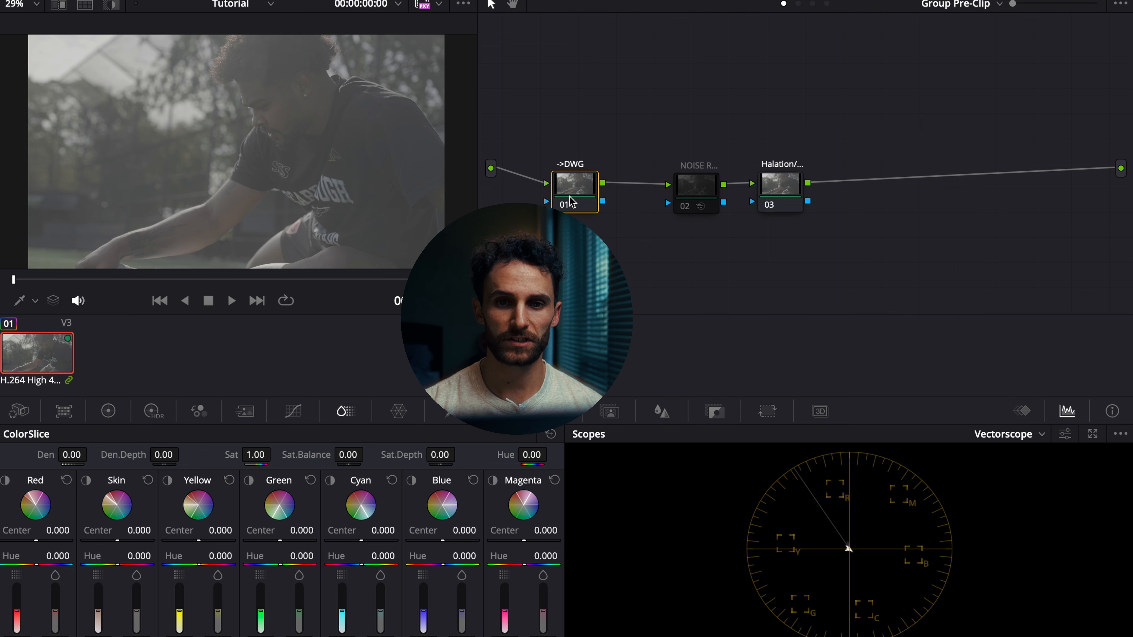
{"action": "left_click_drag", "start_coordinate": [705, 196], "coordinate": [695, 195]}
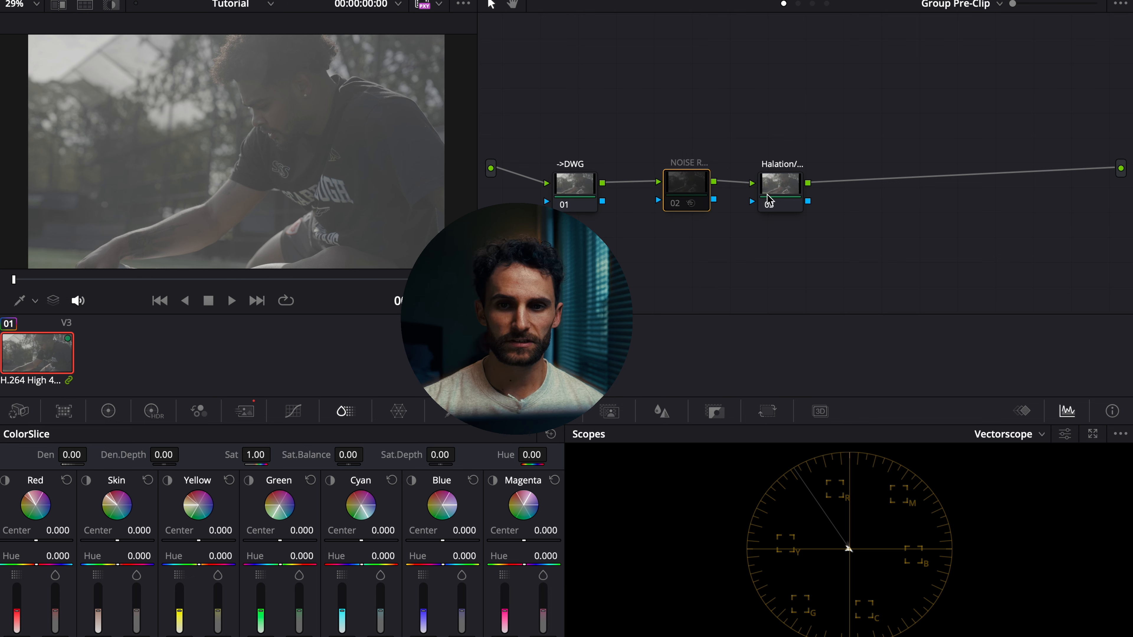
{"action": "left_click_drag", "start_coordinate": [783, 197], "coordinate": [771, 198]}
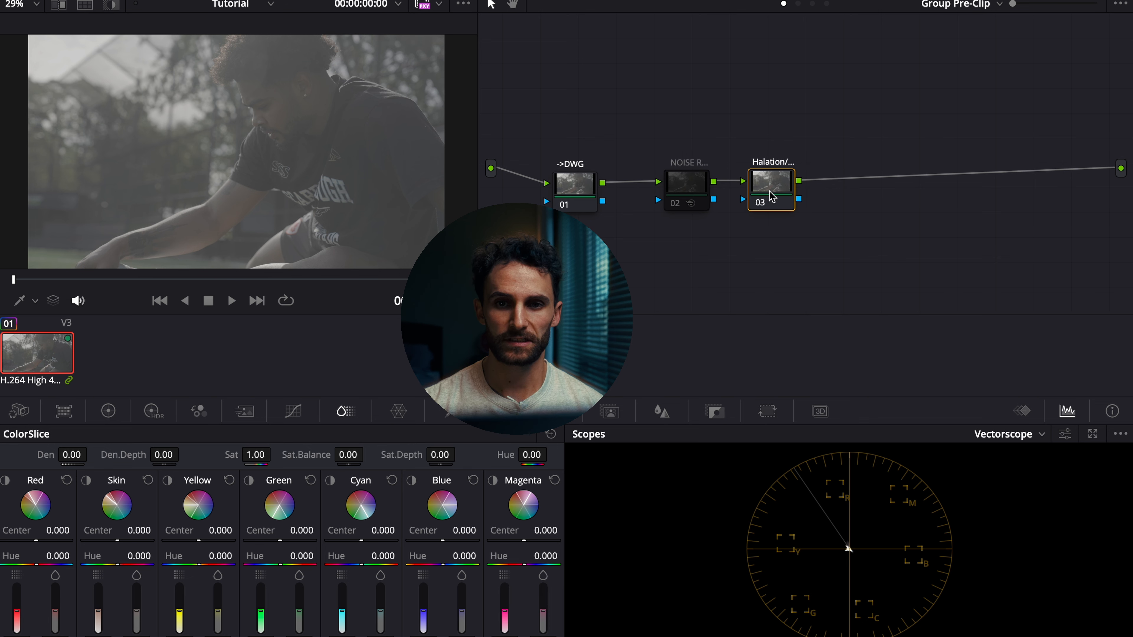
Step: Apply the Color Space Transform effect to the ->DWG node in the Group Pre-Clip graph
{"action": "left_click", "coordinate": [580, 205]}
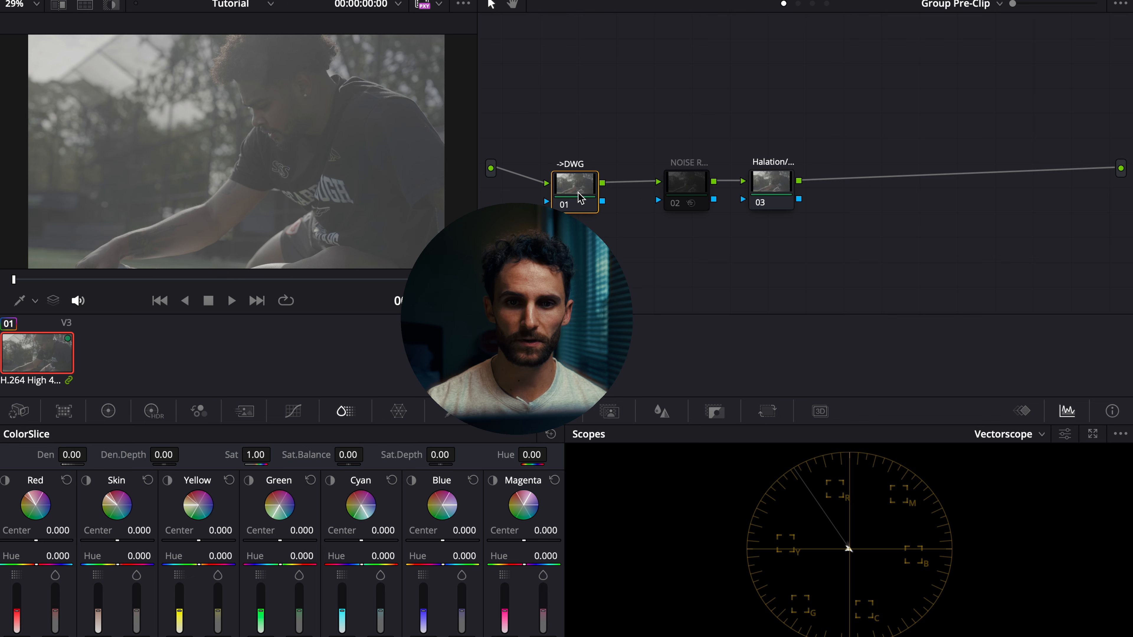
{"action": "left_click", "coordinate": [1030, 2]}
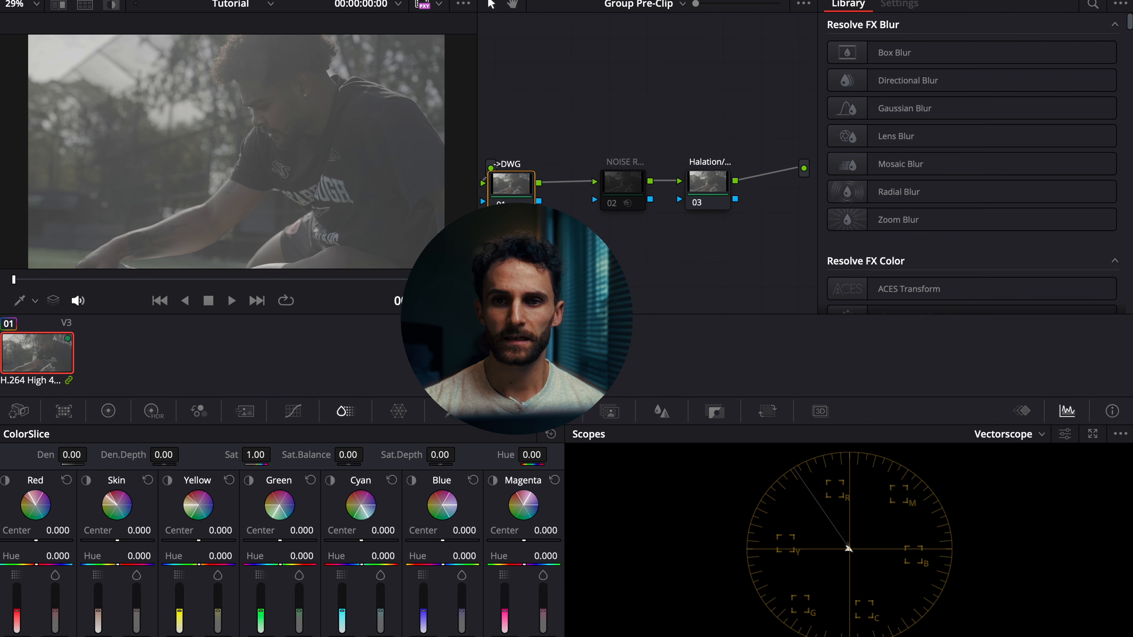
{"action": "scroll", "coordinate": [888, 261], "scroll_direction": "down", "scroll_amount": 3}
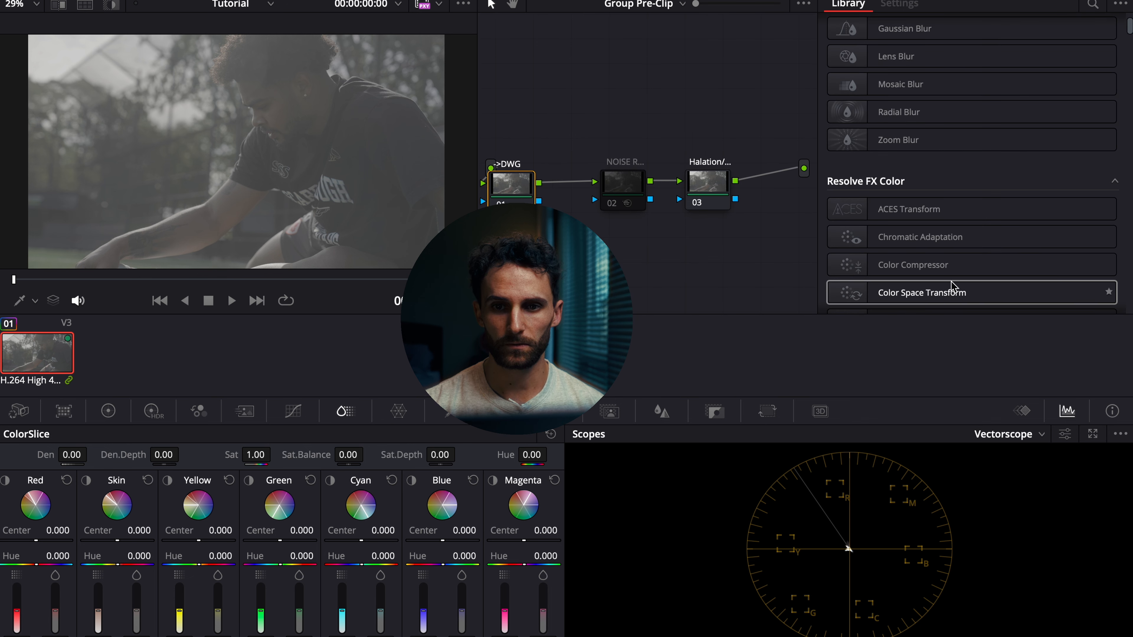
{"action": "left_click_drag", "start_coordinate": [950, 293], "coordinate": [511, 184]}
Step: Set the Color Space Transform's input color space to Sony S-Gamut3.Cine
{"action": "left_click", "coordinate": [1009, 71]}
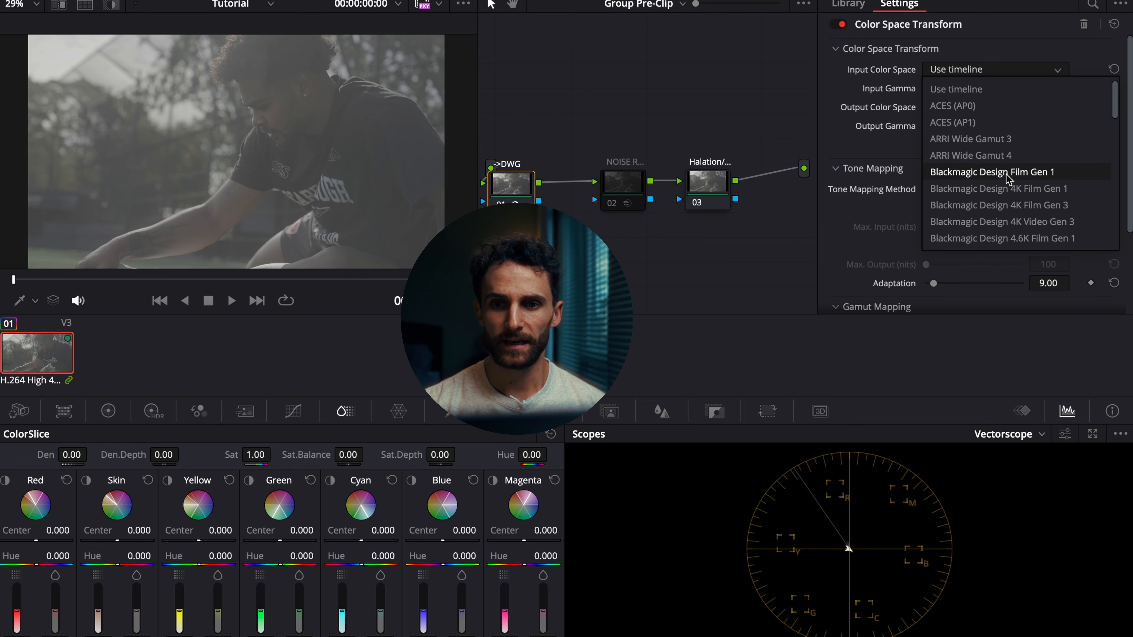
{"action": "scroll", "coordinate": [1006, 197], "scroll_direction": "down", "scroll_amount": 6}
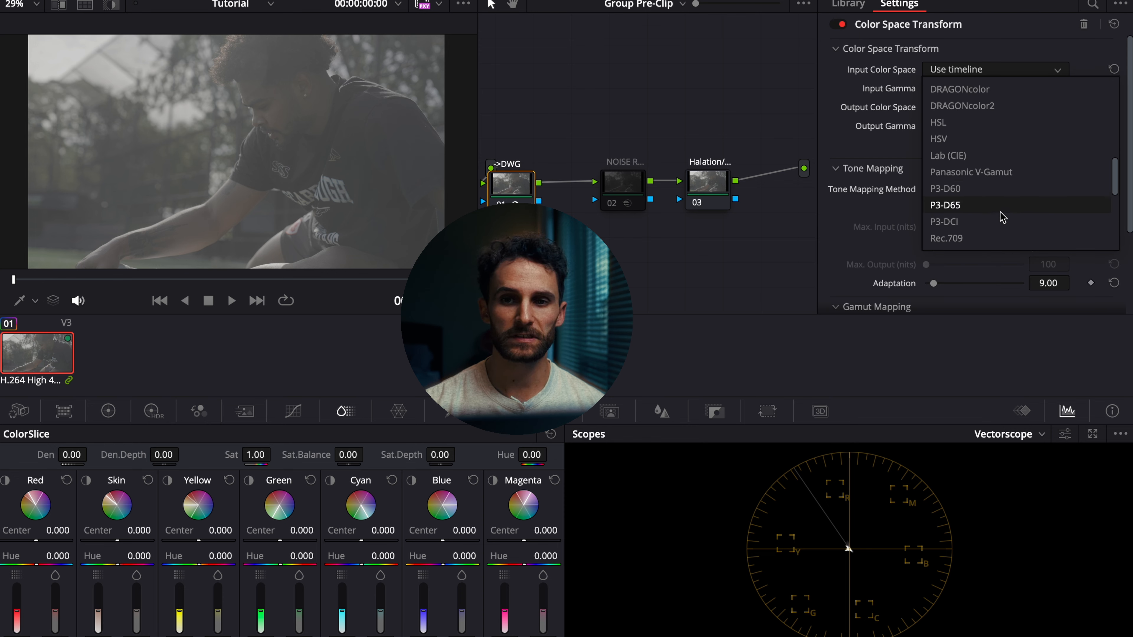
{"action": "scroll", "coordinate": [1004, 216], "scroll_direction": "down", "scroll_amount": 3}
{"action": "scroll", "coordinate": [1017, 229], "scroll_direction": "down", "scroll_amount": 1}
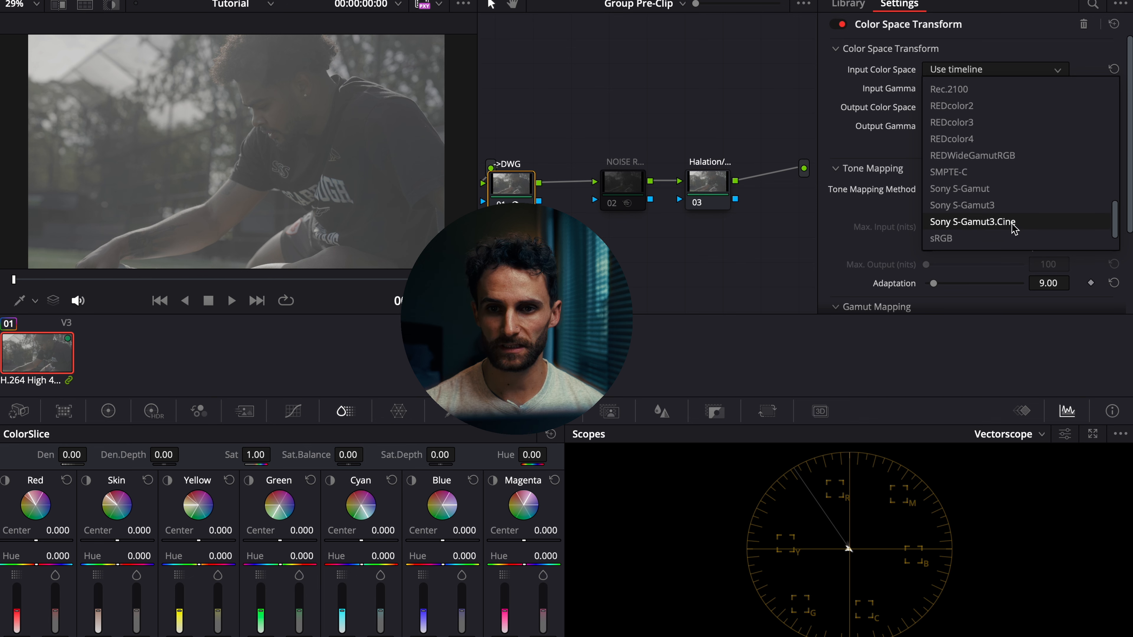
{"action": "left_click", "coordinate": [1010, 222]}
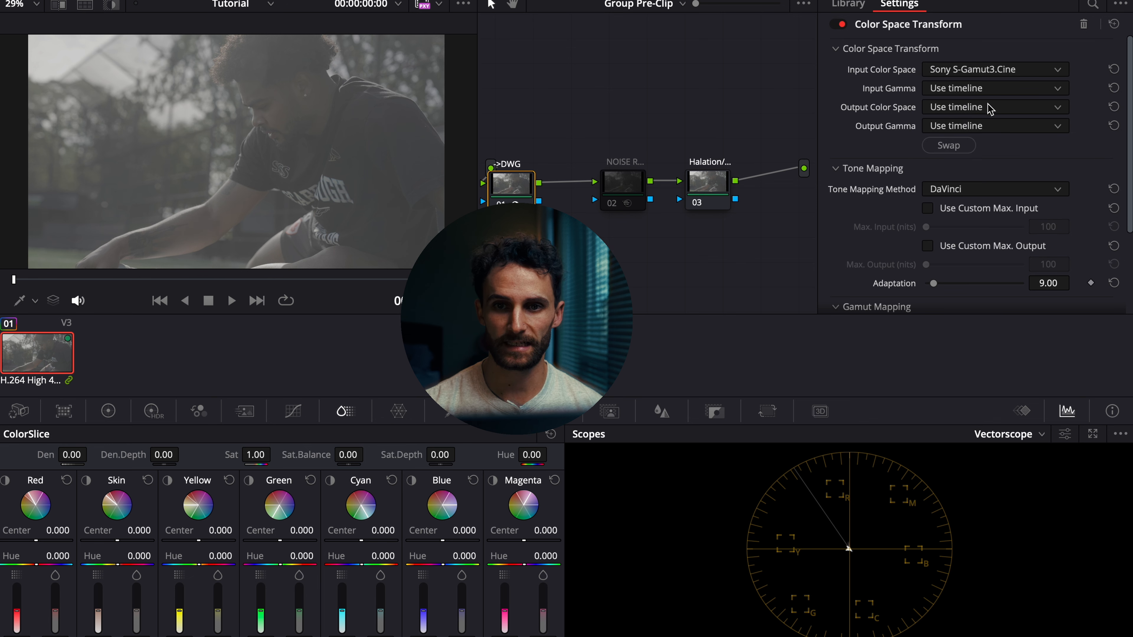
Step: Set the Color Space Transform's input gamma to Sony S-Log3
{"action": "left_click", "coordinate": [990, 89]}
{"action": "scroll", "coordinate": [1022, 217], "scroll_direction": "down", "scroll_amount": 10}
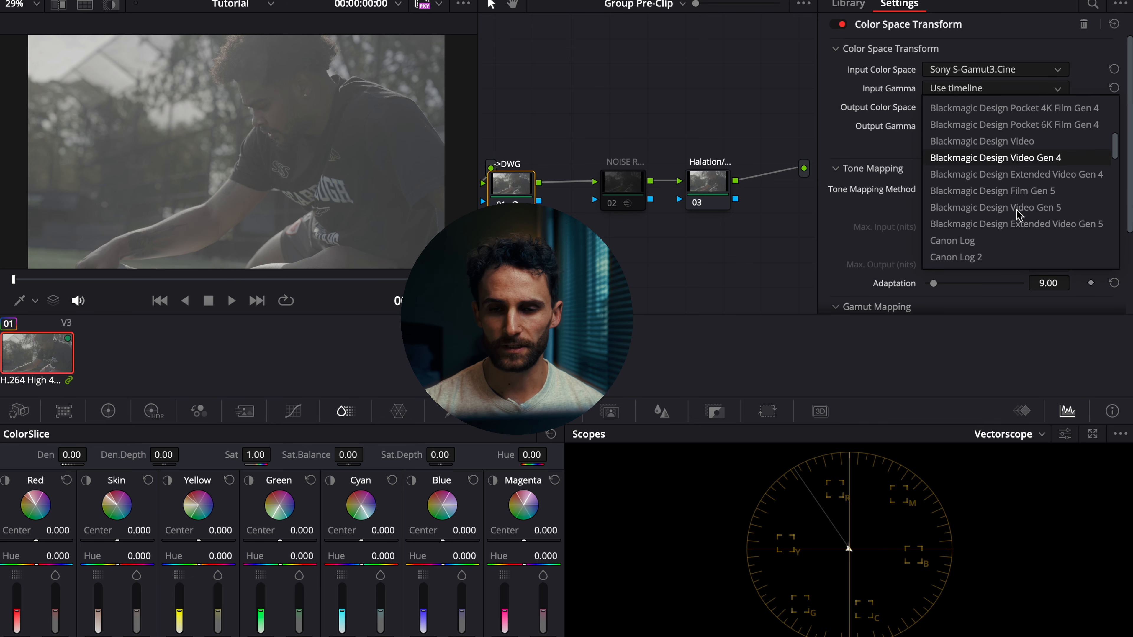
{"action": "scroll", "coordinate": [1021, 217], "scroll_direction": "down", "scroll_amount": 12}
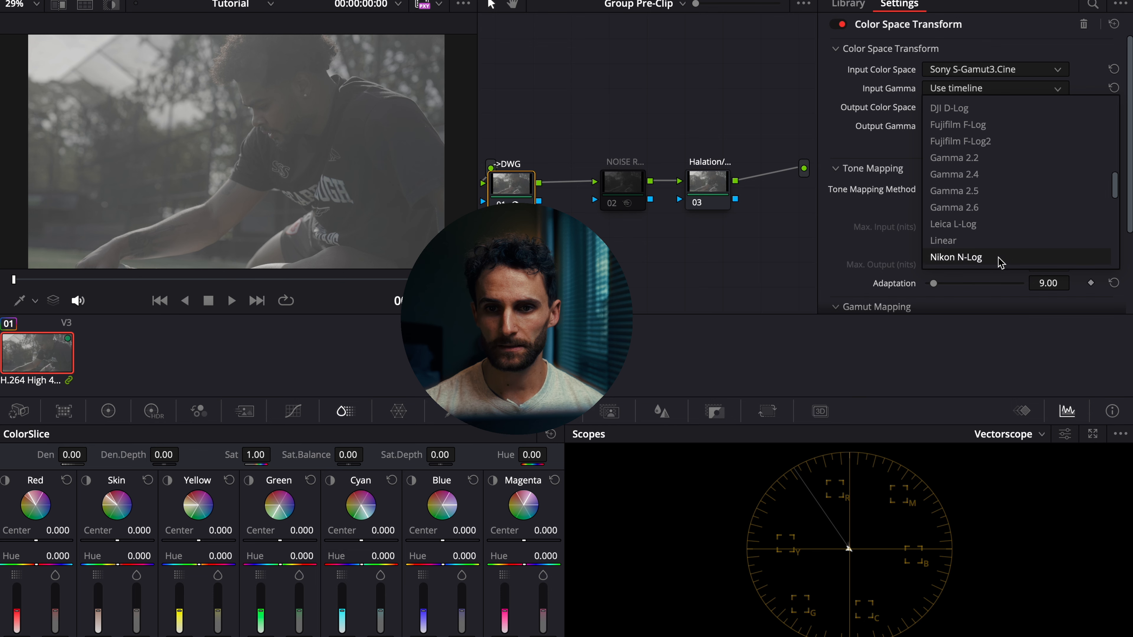
{"action": "scroll", "coordinate": [998, 252], "scroll_direction": "down", "scroll_amount": 1}
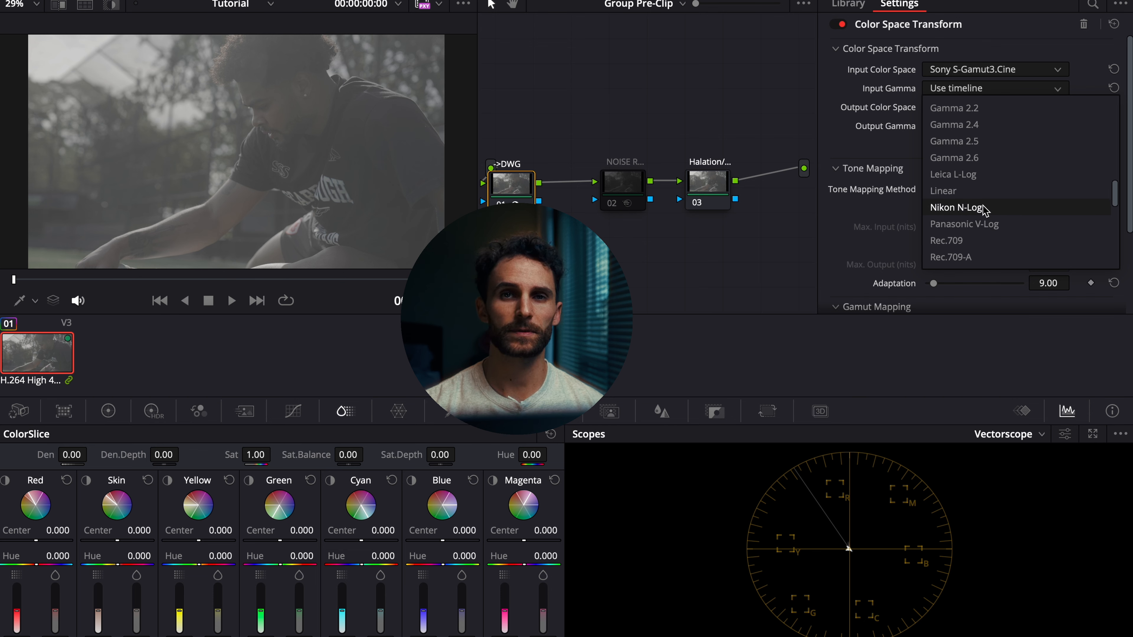
{"action": "scroll", "coordinate": [985, 209], "scroll_direction": "down", "scroll_amount": 1}
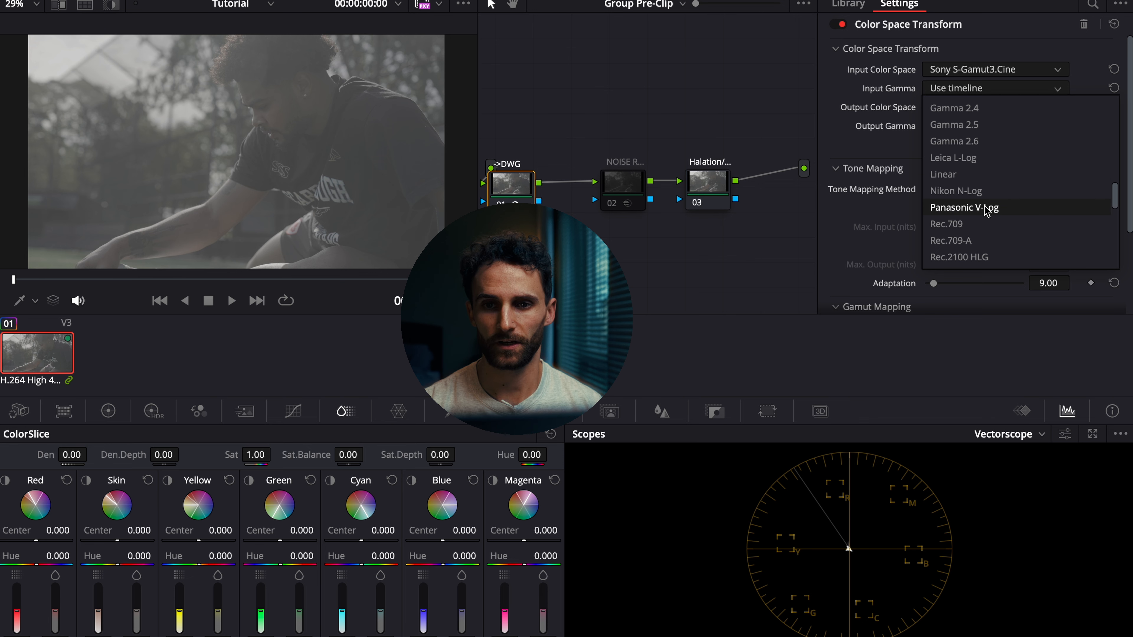
{"action": "scroll", "coordinate": [987, 209], "scroll_direction": "down", "scroll_amount": 1}
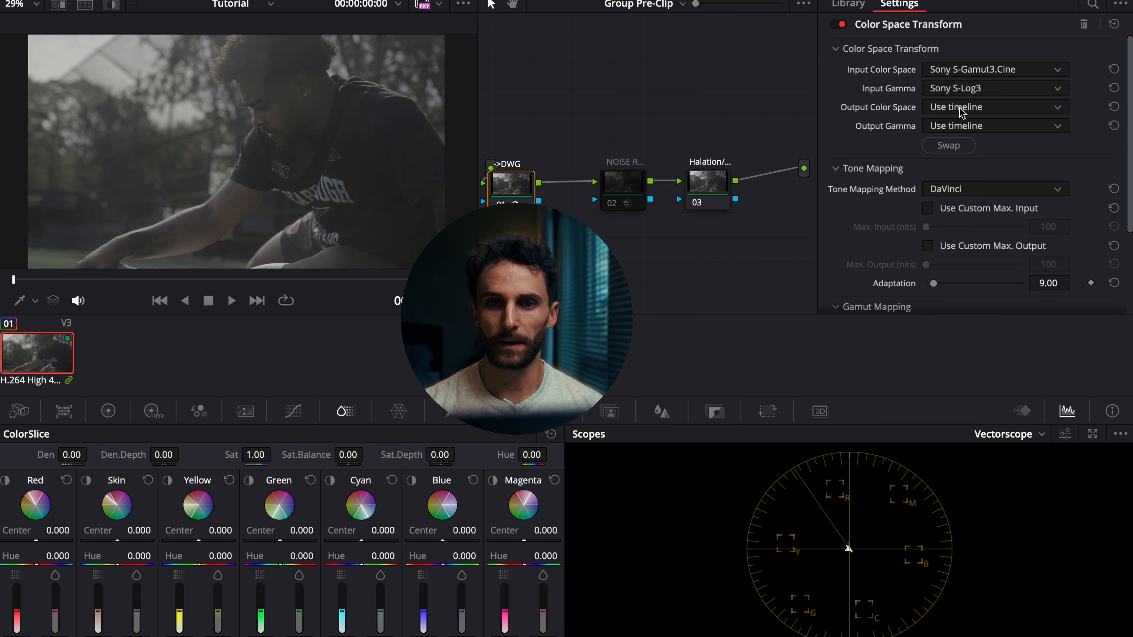
Step: Set the transform's output color space to DaVinci Wide Gamut and its output gamma to DaVinci Intermediate
{"action": "left_click", "coordinate": [964, 107]}
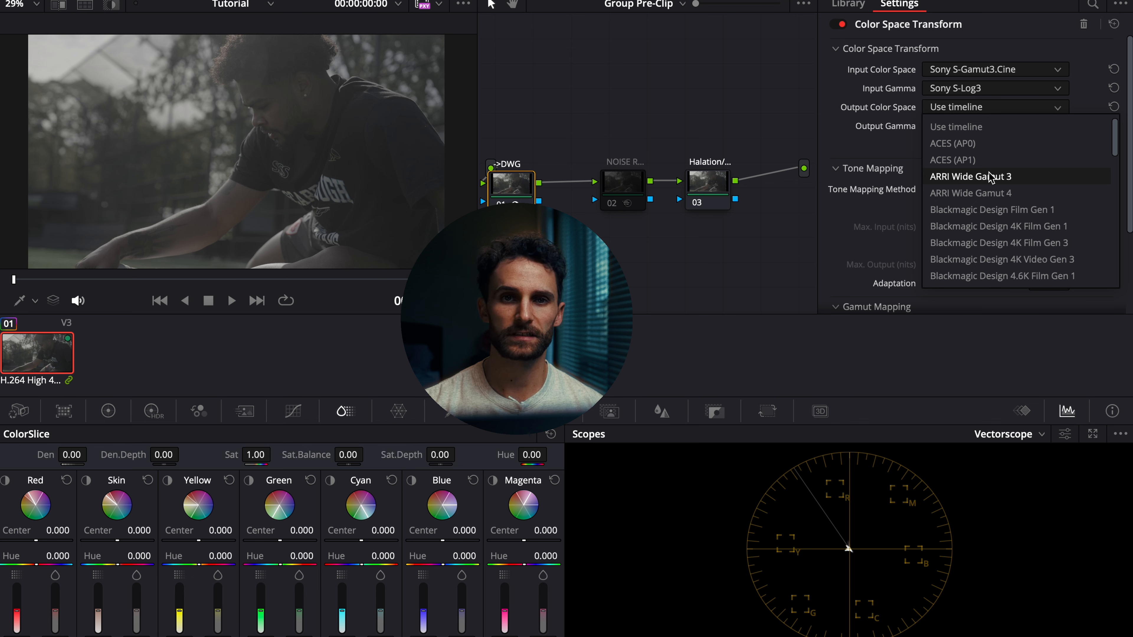
{"action": "scroll", "coordinate": [991, 179], "scroll_direction": "down", "scroll_amount": 5}
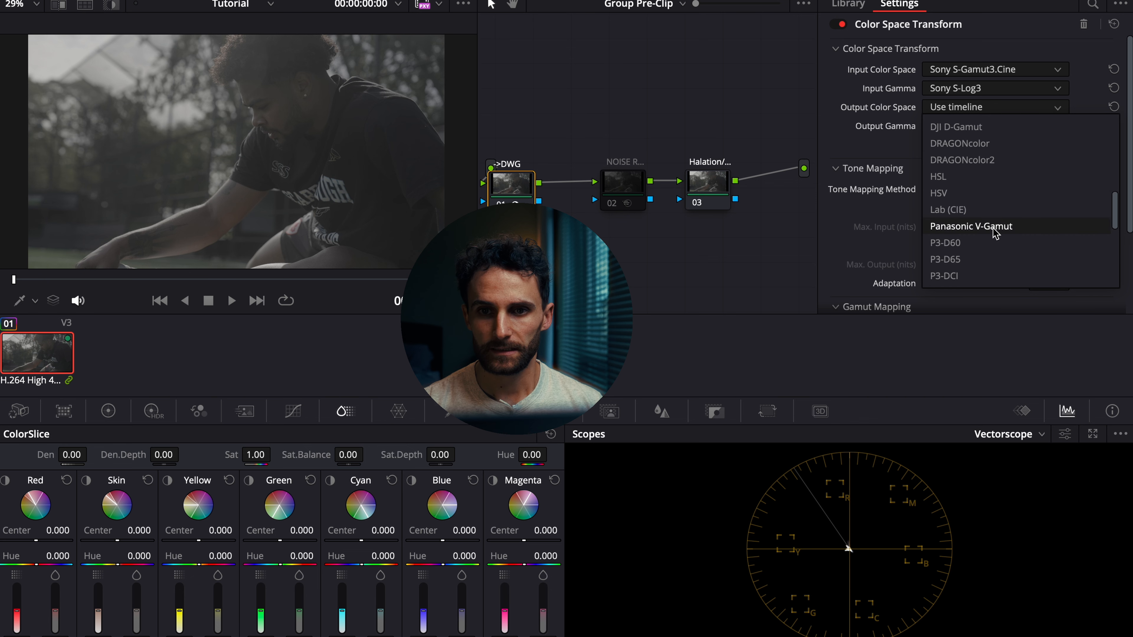
{"action": "scroll", "coordinate": [993, 192], "scroll_direction": "up", "scroll_amount": 3}
{"action": "left_click", "coordinate": [996, 127]}
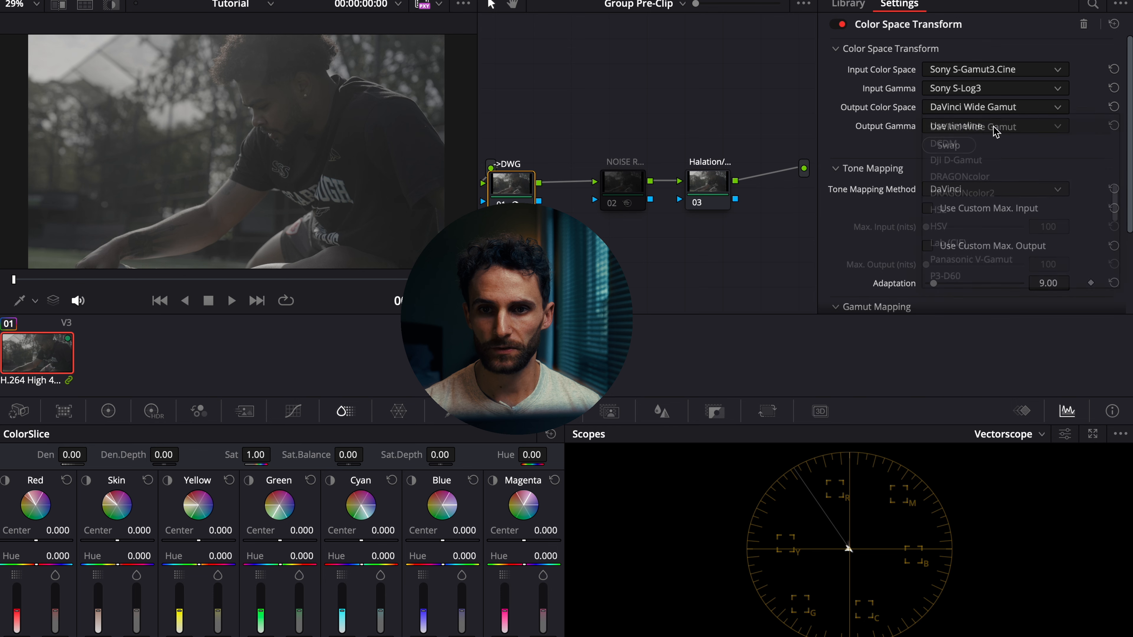
{"action": "left_click", "coordinate": [987, 130]}
{"action": "scroll", "coordinate": [981, 179], "scroll_direction": "down", "scroll_amount": 5}
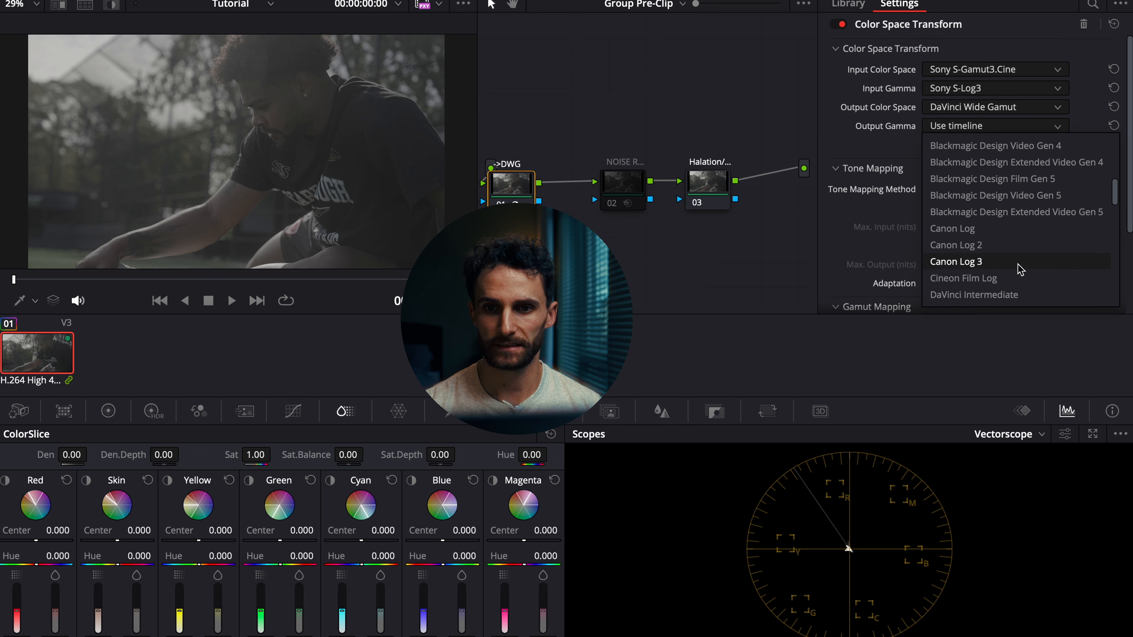
{"action": "left_click", "coordinate": [984, 294]}
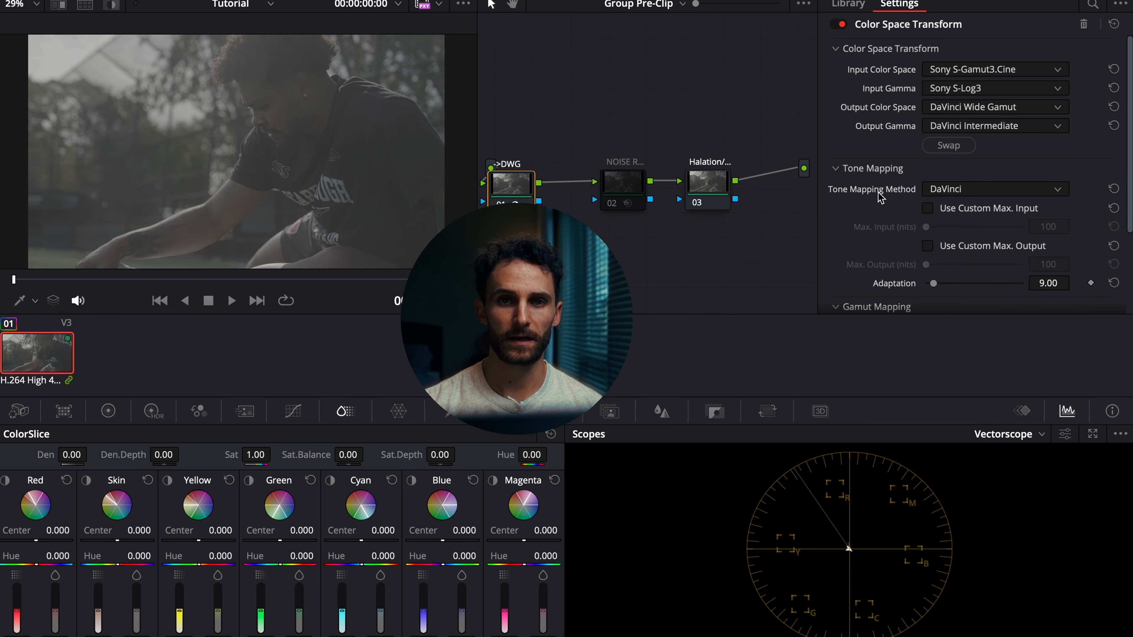
Step: Set the tone mapping method to Luminance Mapping and enable a custom maximum input of 10000 nits
{"action": "left_click", "coordinate": [962, 178]}
{"action": "left_click", "coordinate": [967, 180]}
{"action": "left_click", "coordinate": [969, 195]}
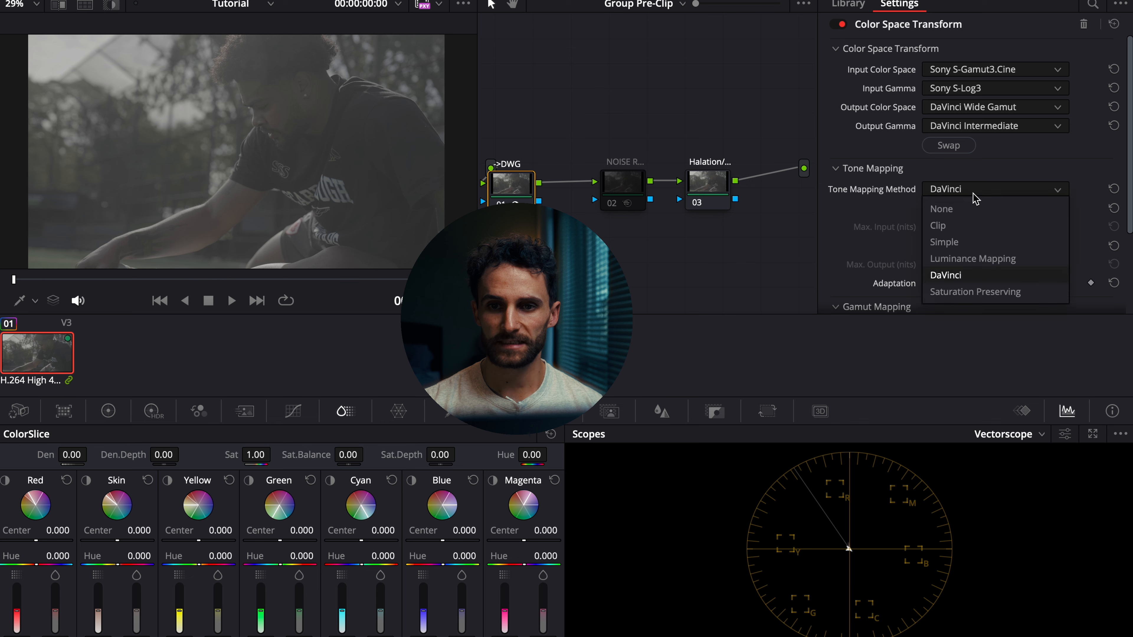
{"action": "left_click", "coordinate": [981, 258]}
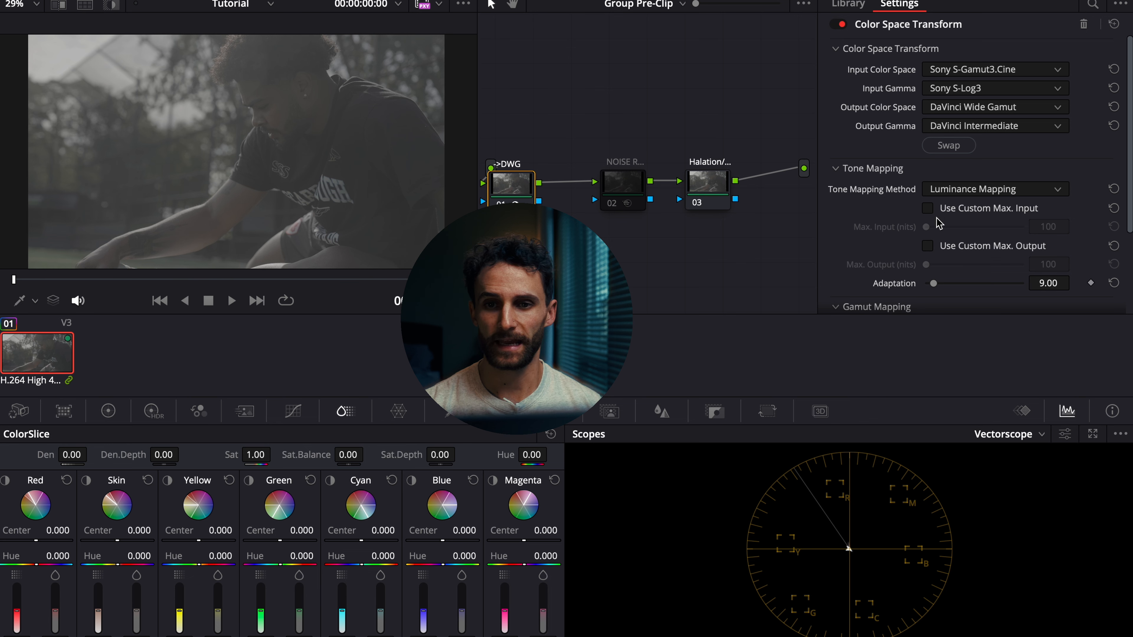
{"action": "left_click", "coordinate": [928, 208]}
{"action": "left_click", "coordinate": [1057, 232]}
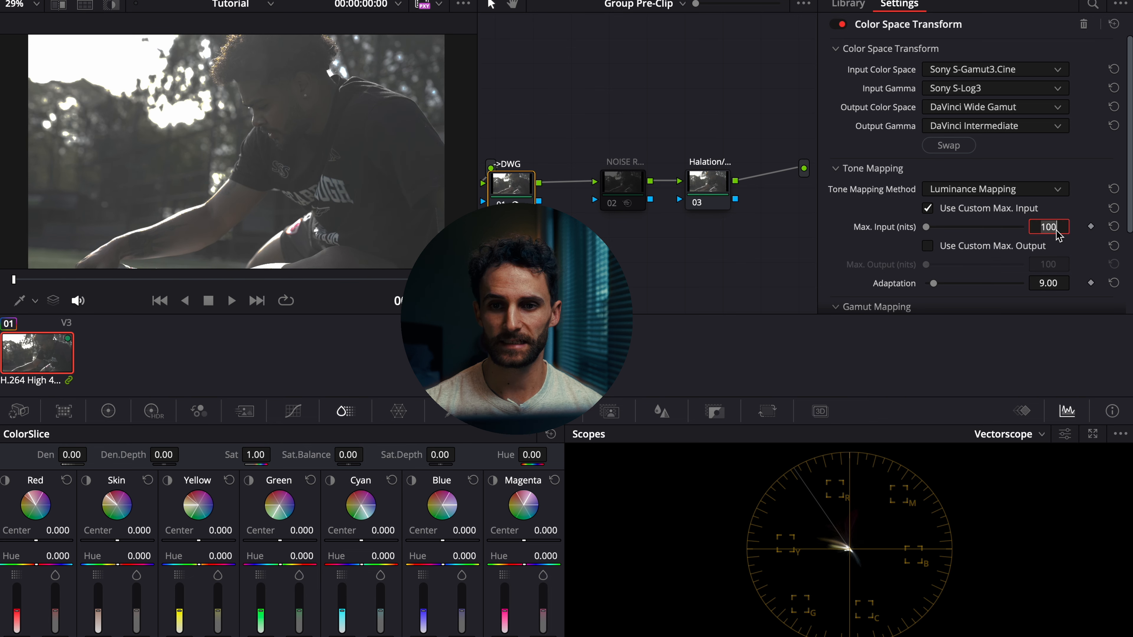
{"action": "type", "text": "10000"}
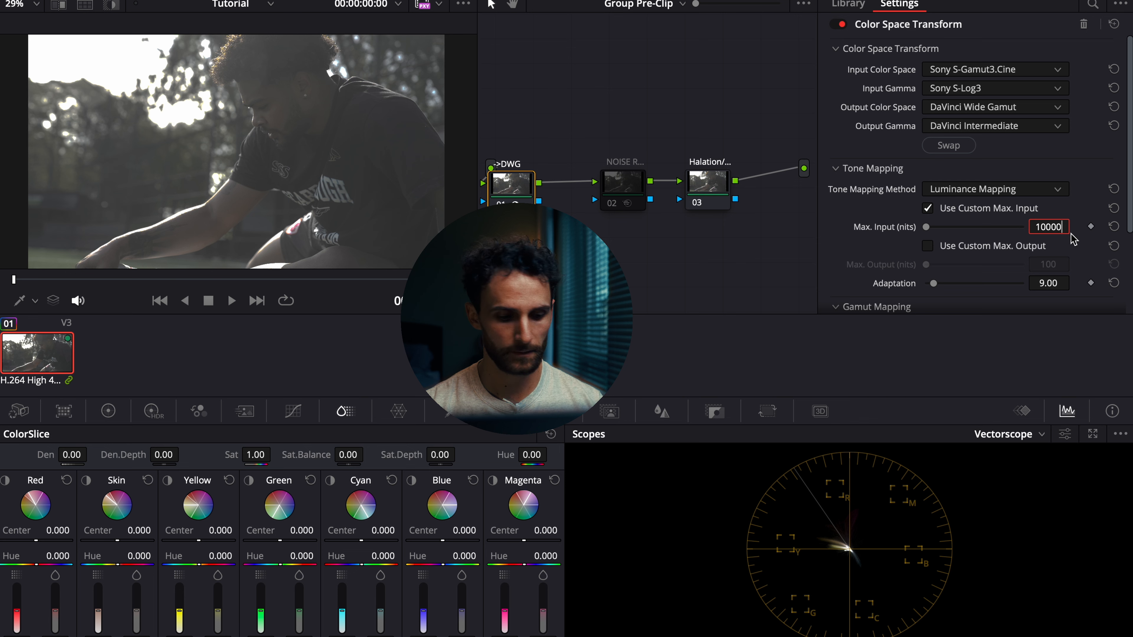
{"action": "key", "text": "Return"}
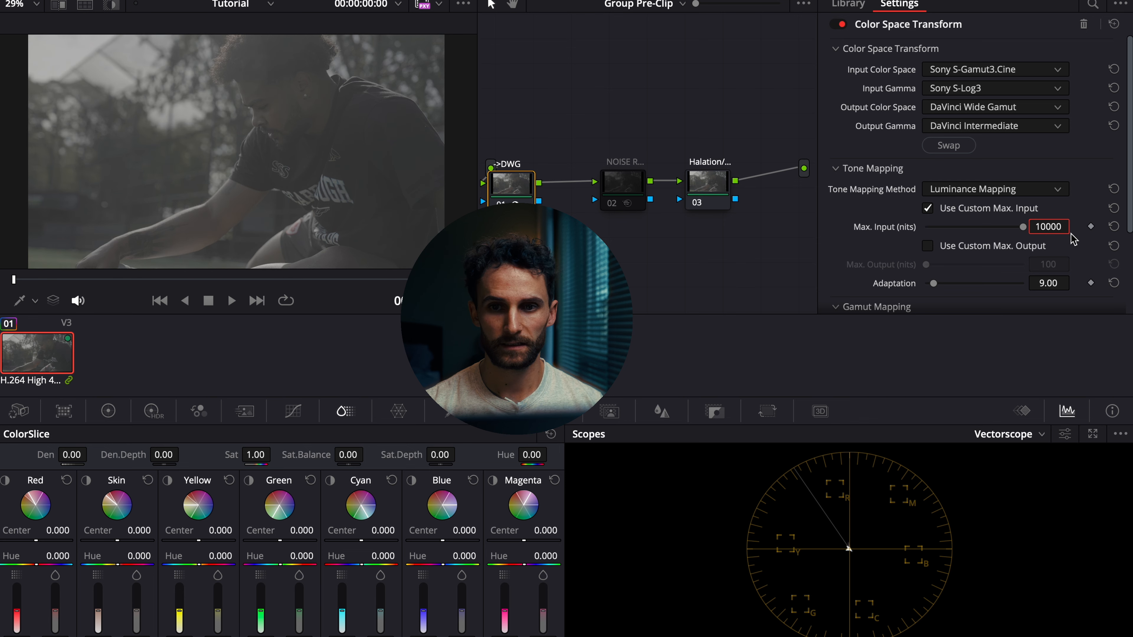
Step: Move the ->DWG node clear of the graph's source input and switch the node graph to Group Post-Clip
{"action": "left_click", "coordinate": [619, 237]}
{"action": "left_click_drag", "start_coordinate": [506, 195], "coordinate": [524, 187]}
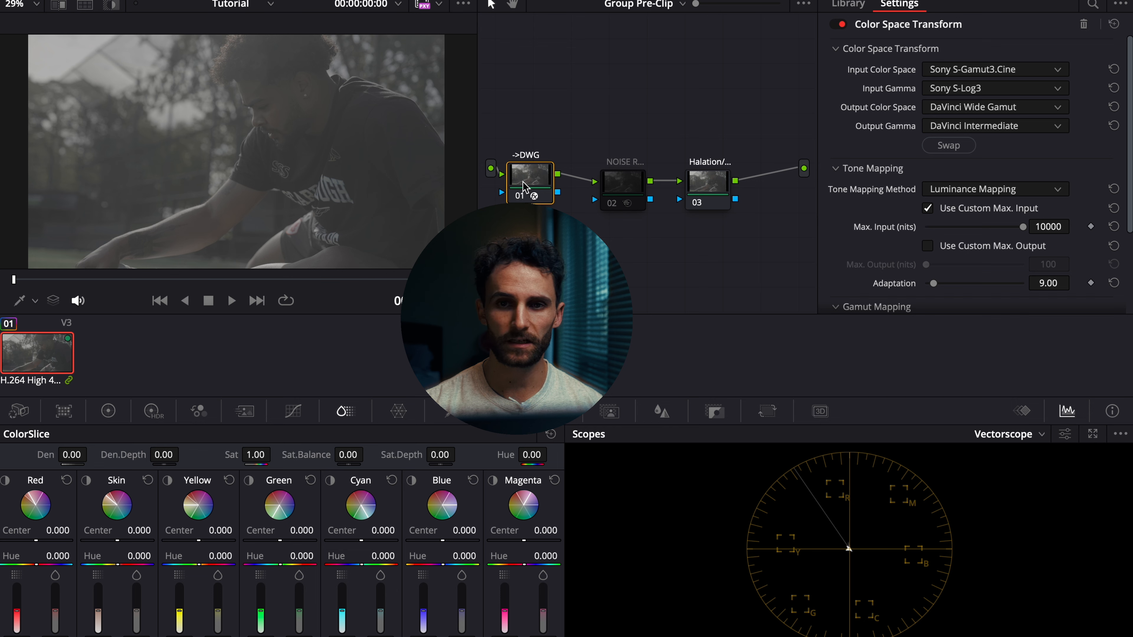
{"action": "left_click", "coordinate": [680, 5]}
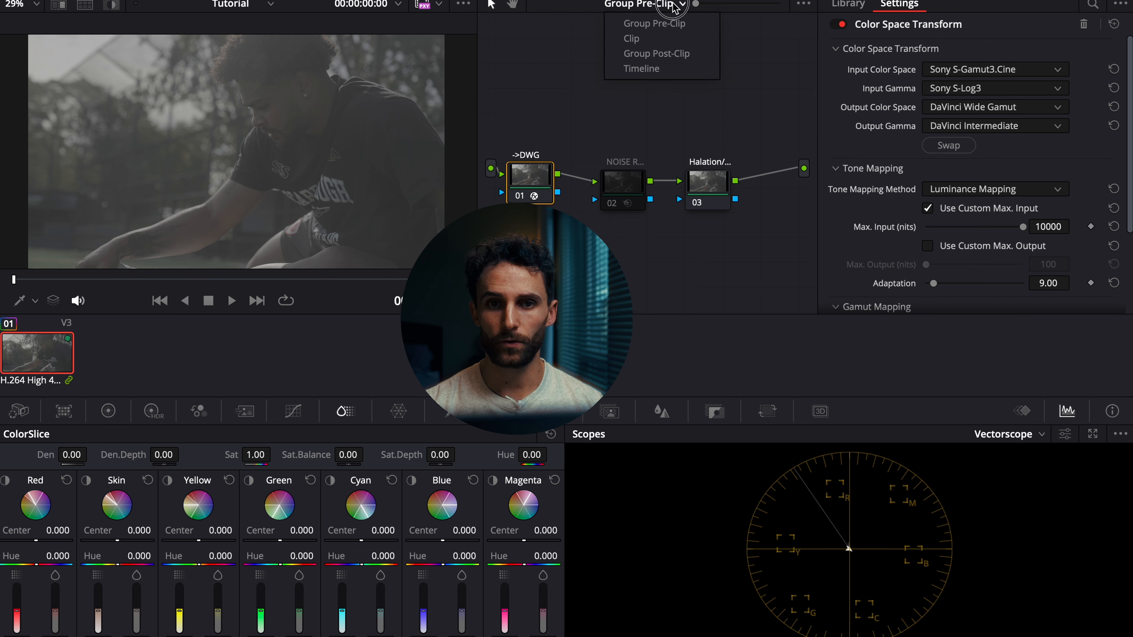
{"action": "left_click", "coordinate": [669, 53]}
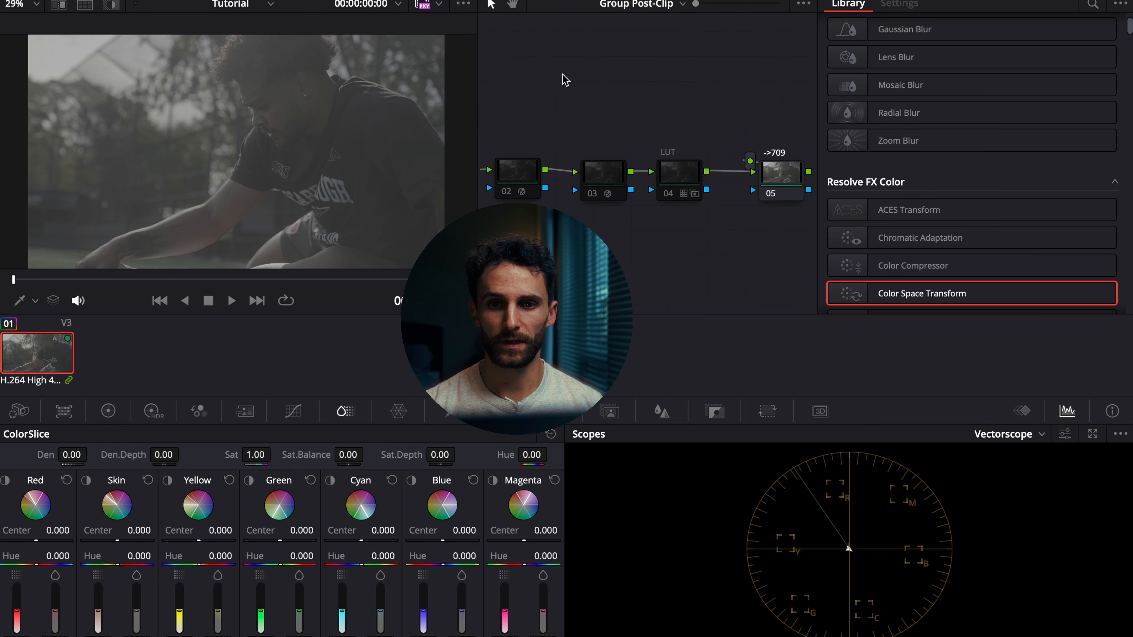
Step: Replace the ->709 node's grade with the ->DWG transform, setting its input color space to DaVinci Wide Gamut and input gamma to DaVinci Intermediate
{"action": "left_click", "coordinate": [773, 184]}
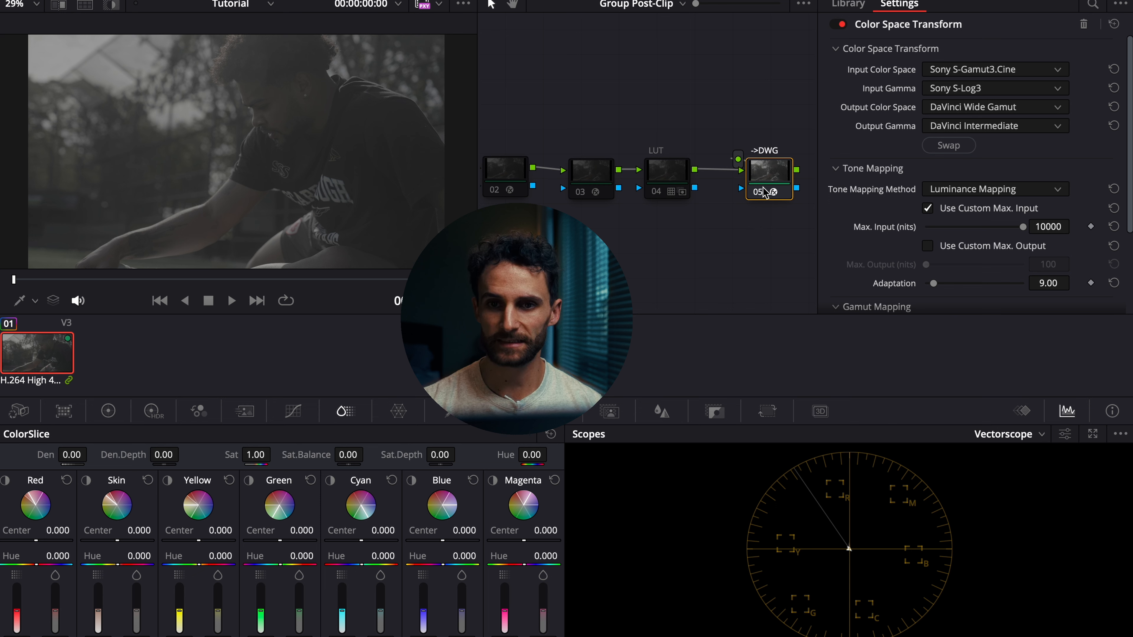
{"action": "left_click_drag", "start_coordinate": [765, 201], "coordinate": [735, 216]}
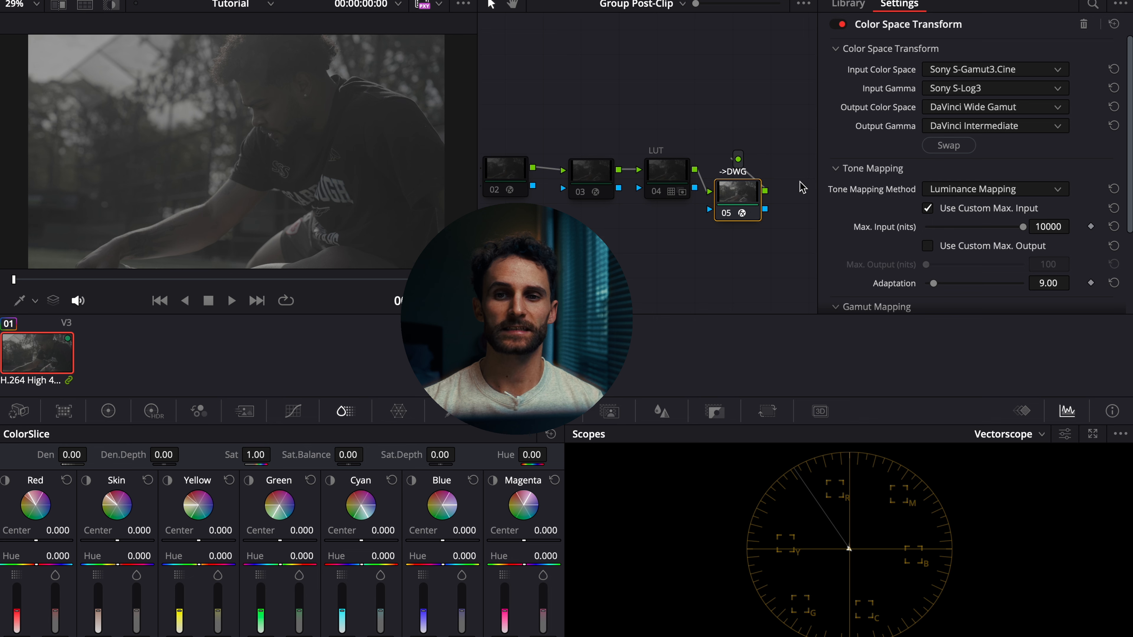
{"action": "left_click", "coordinate": [980, 69]}
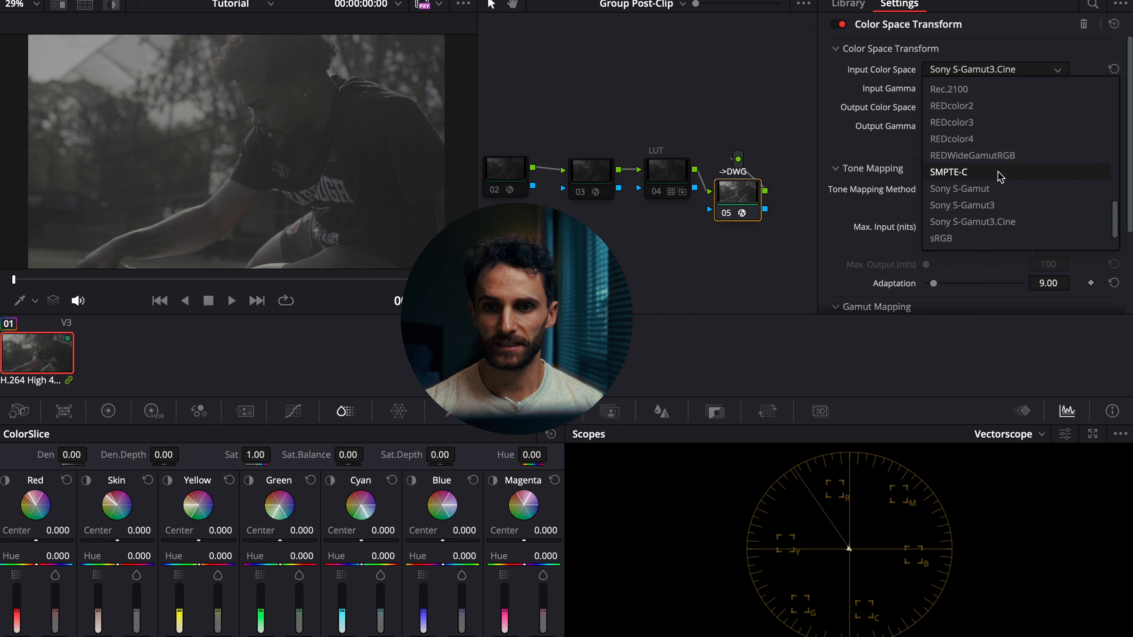
{"action": "scroll", "coordinate": [999, 165], "scroll_direction": "up", "scroll_amount": 5}
{"action": "left_click", "coordinate": [999, 160]}
Step: Set the post-clip transform's output color space to Rec.709 and its output gamma to Gamma 2.2
{"action": "left_click", "coordinate": [999, 107]}
{"action": "scroll", "coordinate": [998, 211], "scroll_direction": "down", "scroll_amount": 3}
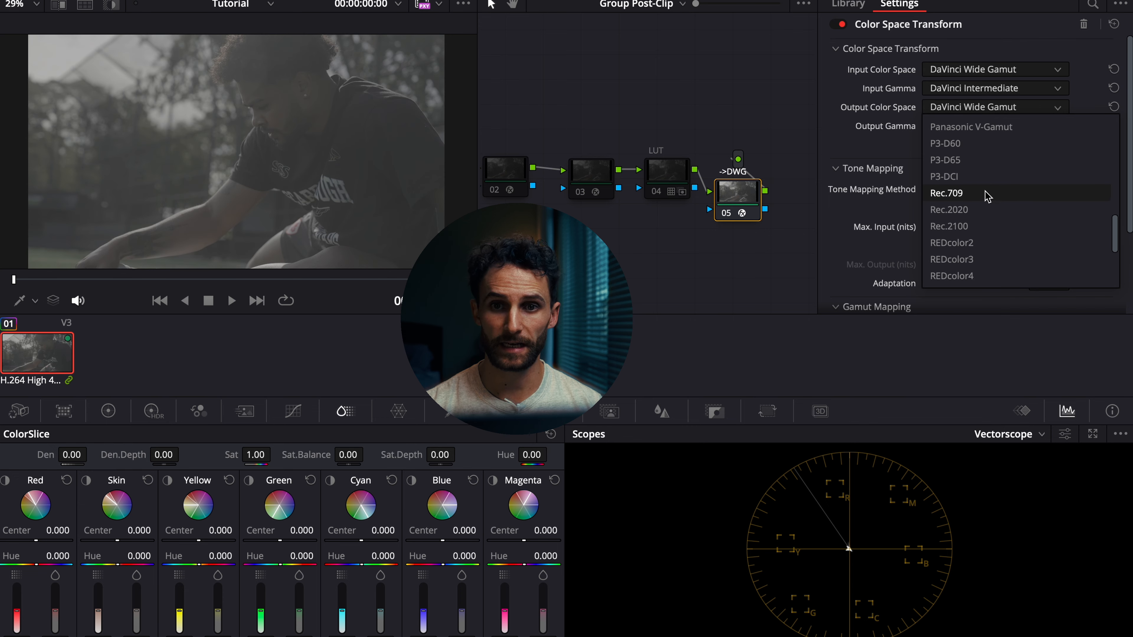
{"action": "left_click", "coordinate": [946, 193]}
{"action": "left_click", "coordinate": [995, 125]}
{"action": "scroll", "coordinate": [1008, 217], "scroll_direction": "down", "scroll_amount": 3}
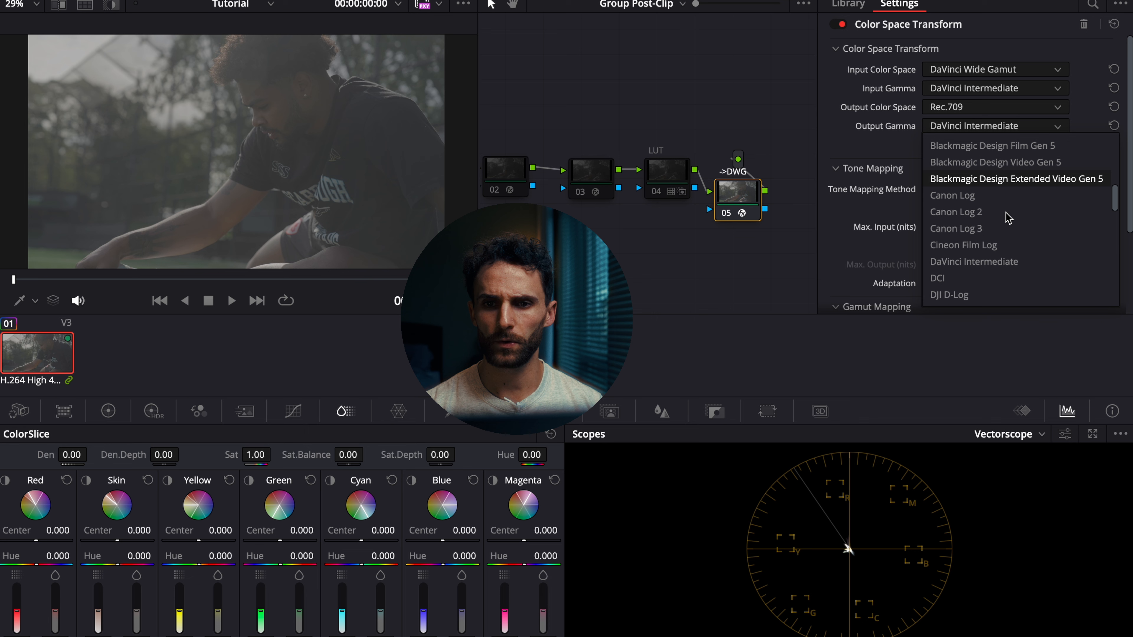
{"action": "scroll", "coordinate": [1006, 219], "scroll_direction": "down", "scroll_amount": 2}
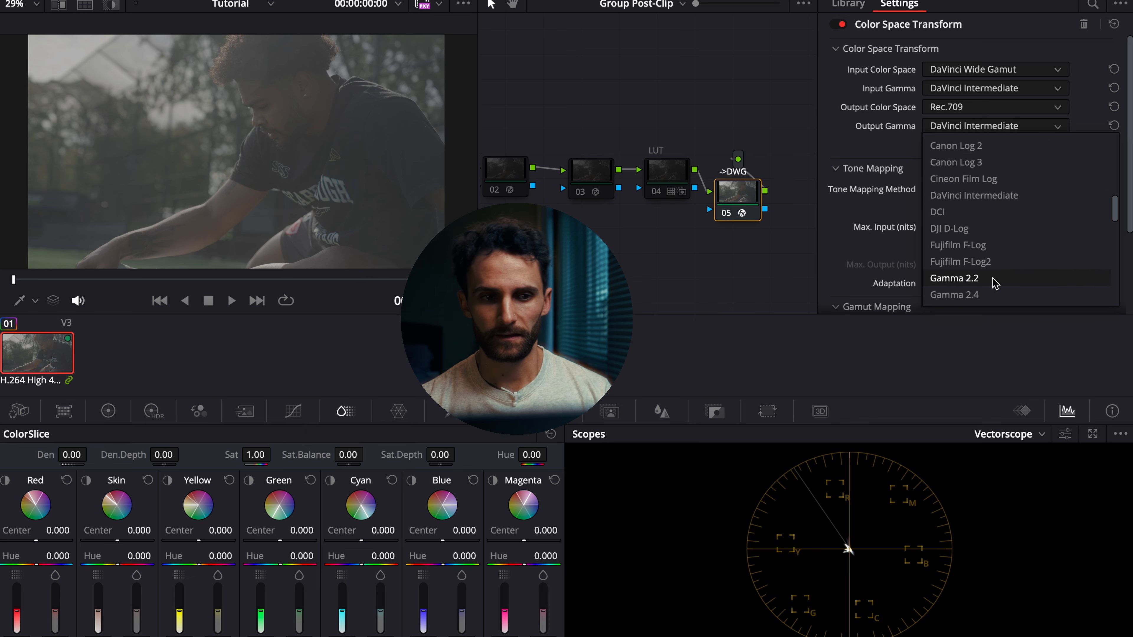
{"action": "left_click", "coordinate": [955, 278]}
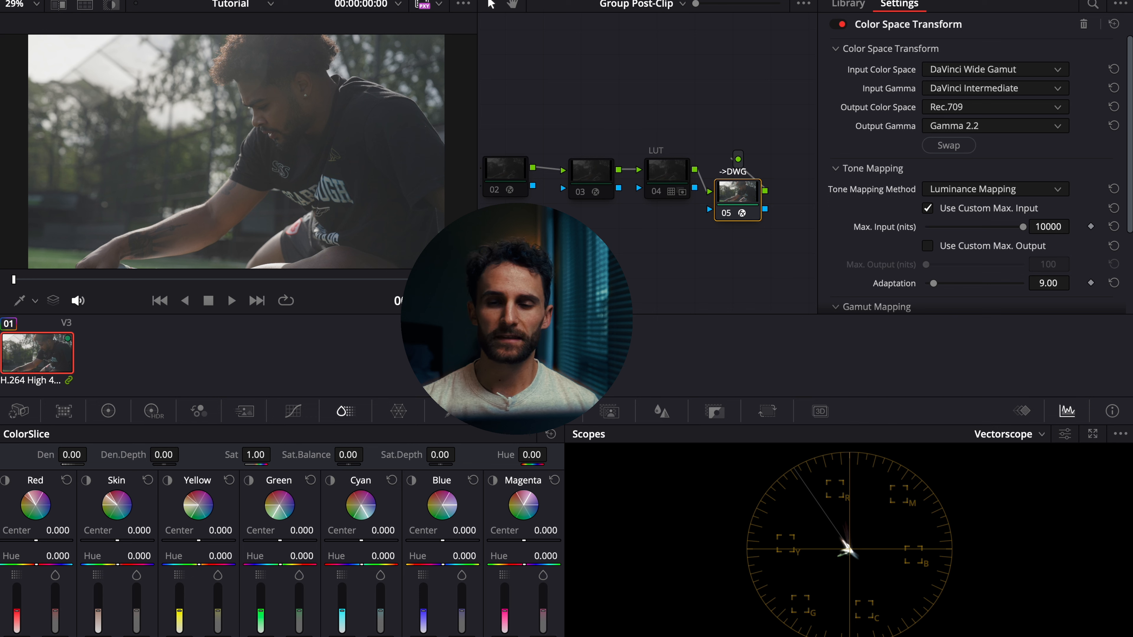
Step: Move the post-clip transform node above the node chain, clear of the graph output, and switch the node graph to Clip
{"action": "left_click_drag", "start_coordinate": [734, 201], "coordinate": [708, 111]}
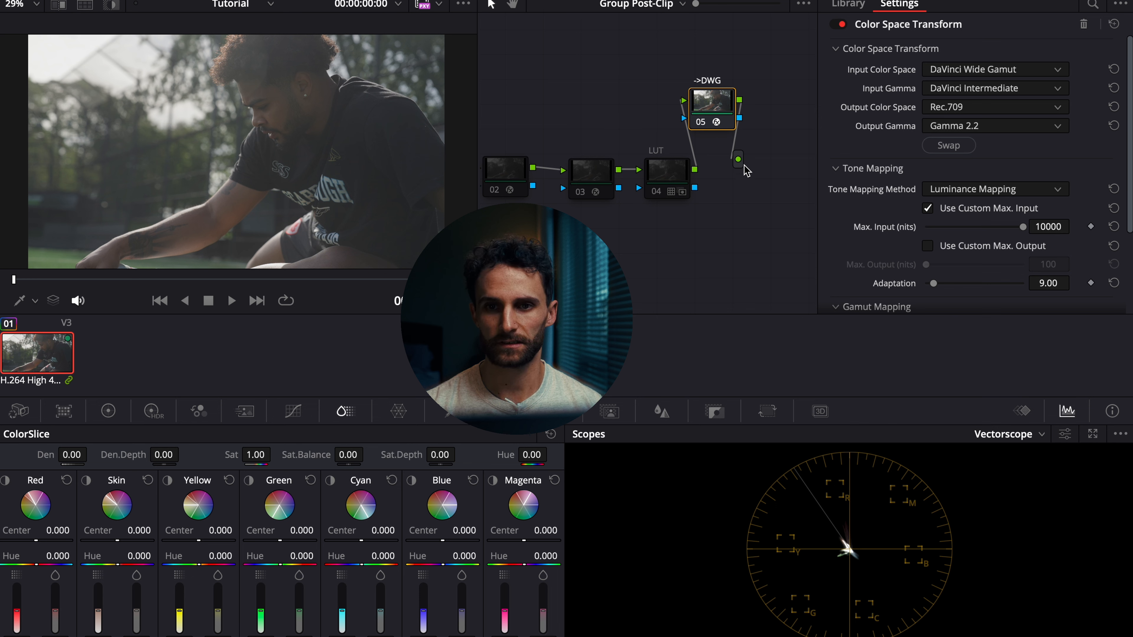
{"action": "left_click", "coordinate": [652, 5]}
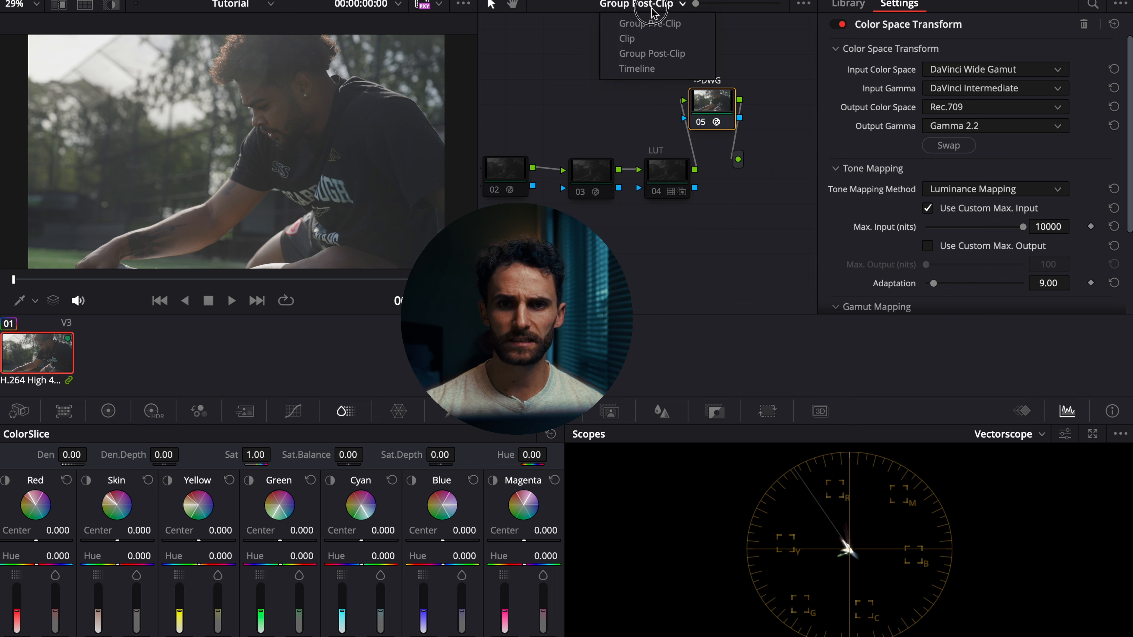
{"action": "left_click", "coordinate": [638, 40]}
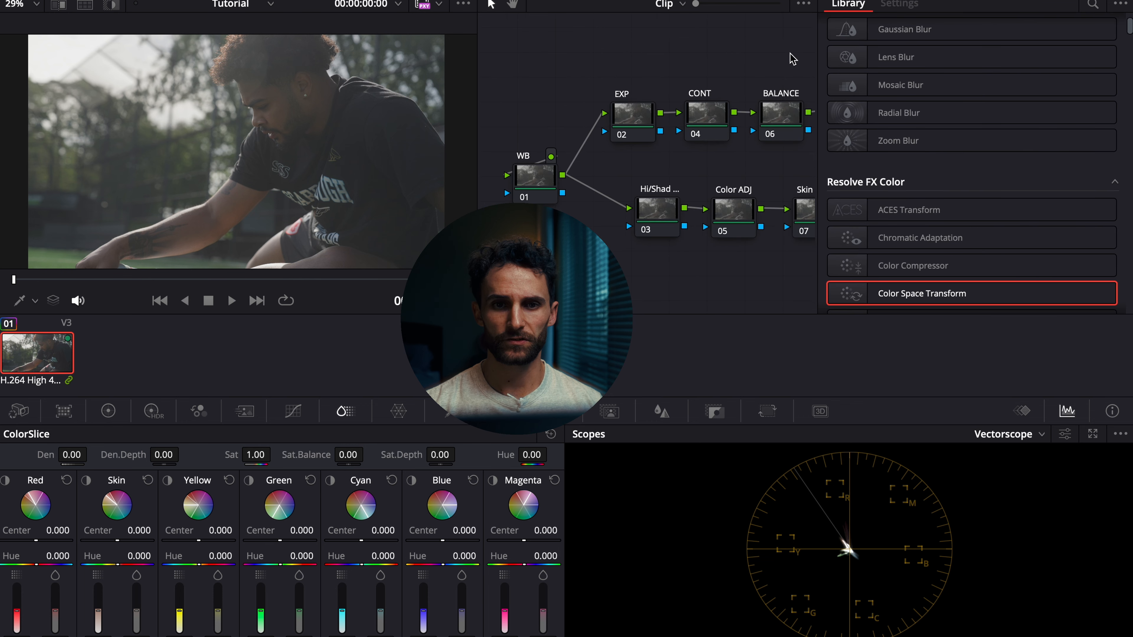
Step: Move the WB node clear of the graph's source input and apply the Chromatic Adaptation effect to it
{"action": "left_click_drag", "start_coordinate": [543, 190], "coordinate": [574, 205]}
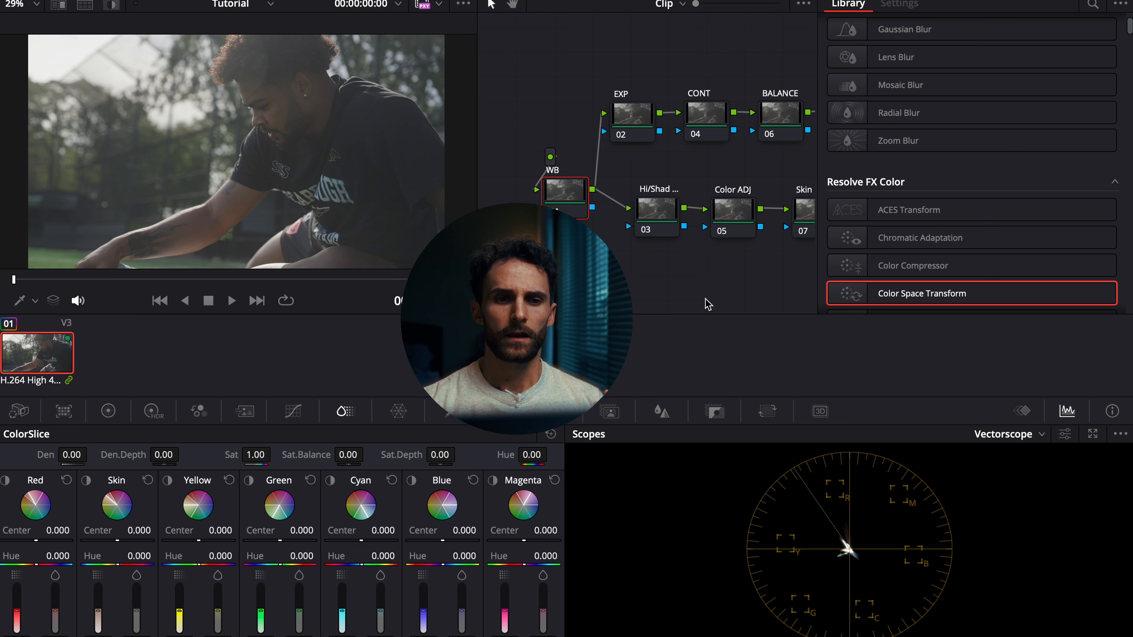
{"action": "left_click", "coordinate": [96, 410]}
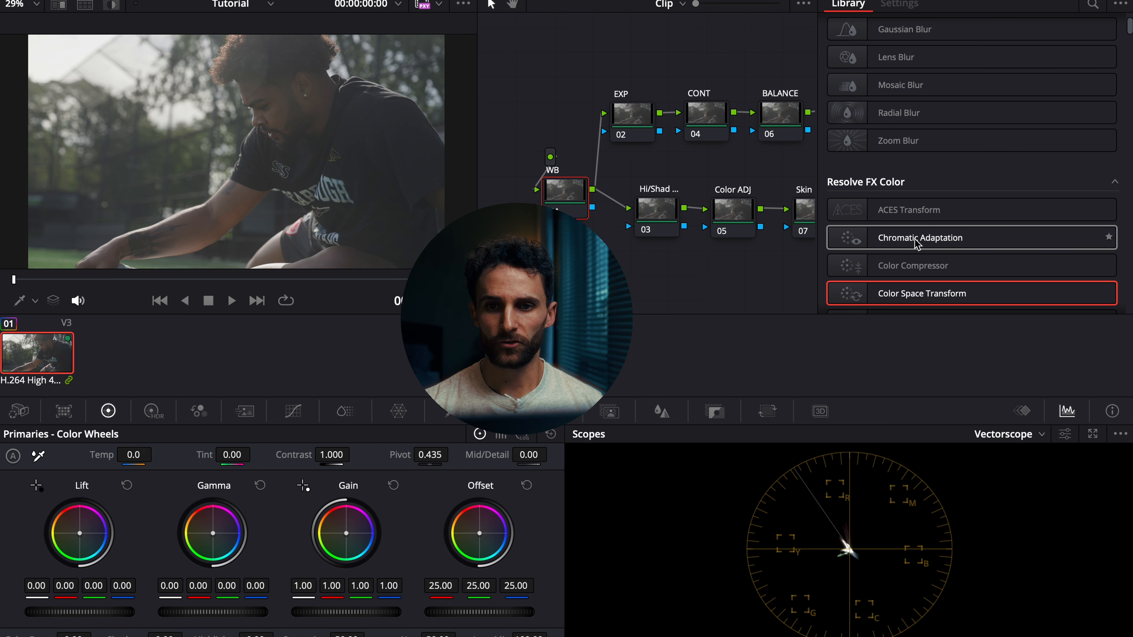
{"action": "left_click_drag", "start_coordinate": [910, 239], "coordinate": [558, 208]}
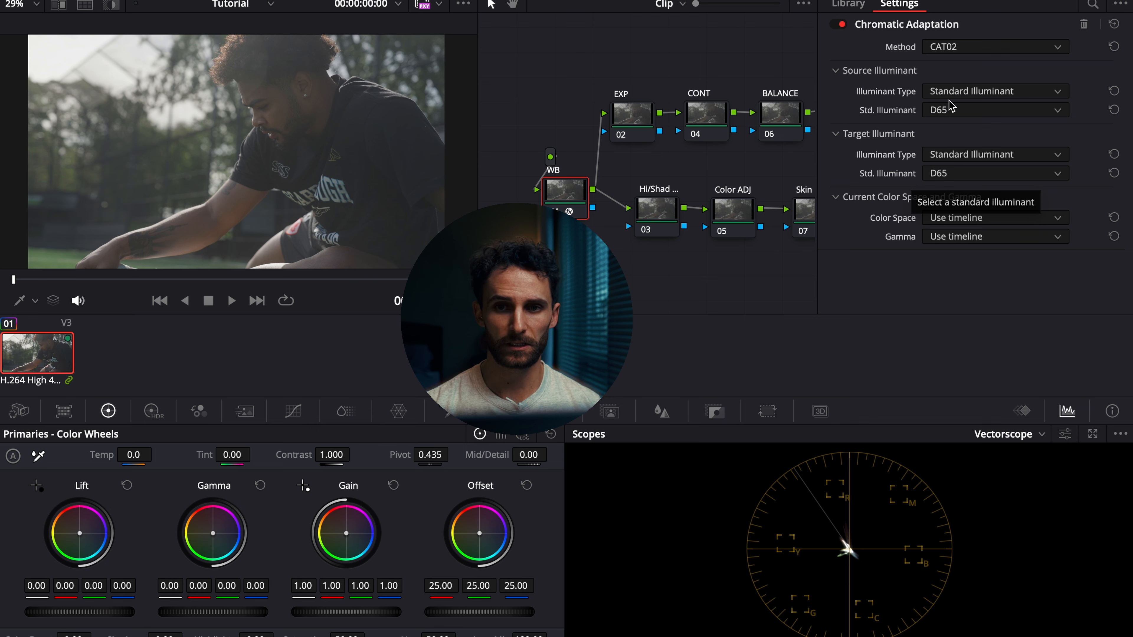
Step: Set both the source and target illuminant types of the Chromatic Adaptation to Color Temperature
{"action": "left_click", "coordinate": [964, 94]}
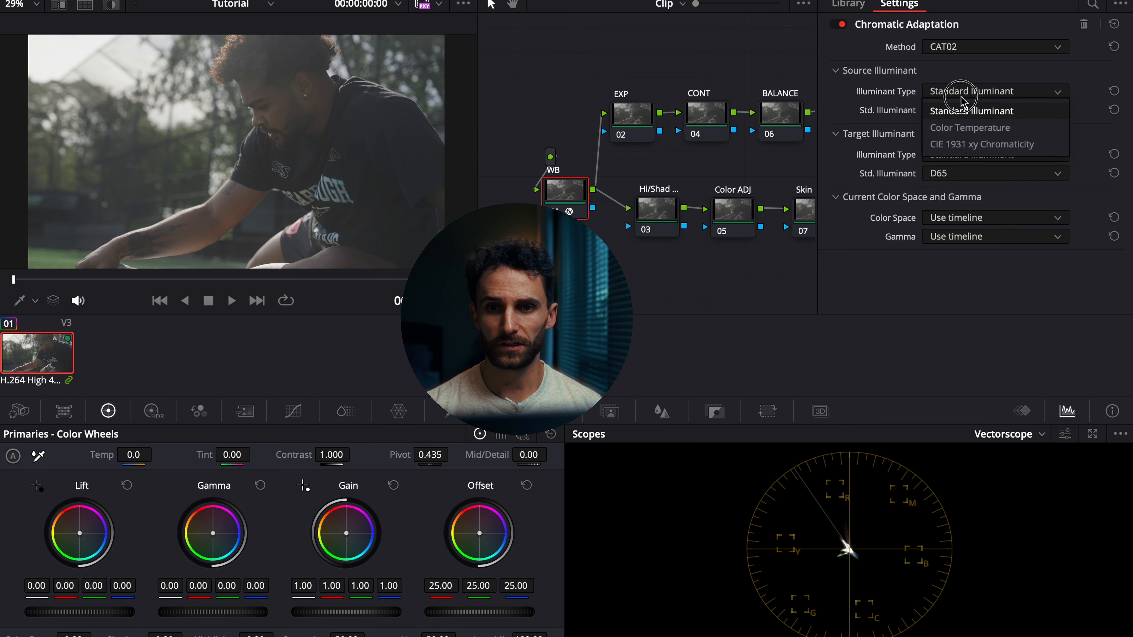
{"action": "left_click", "coordinate": [968, 130]}
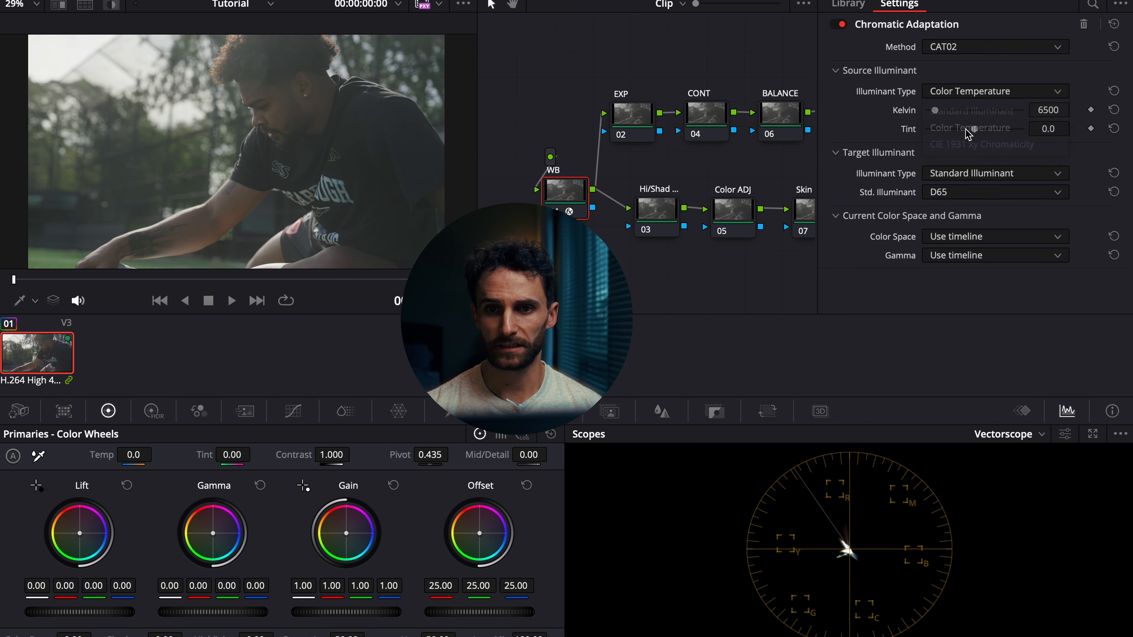
{"action": "left_click", "coordinate": [942, 174]}
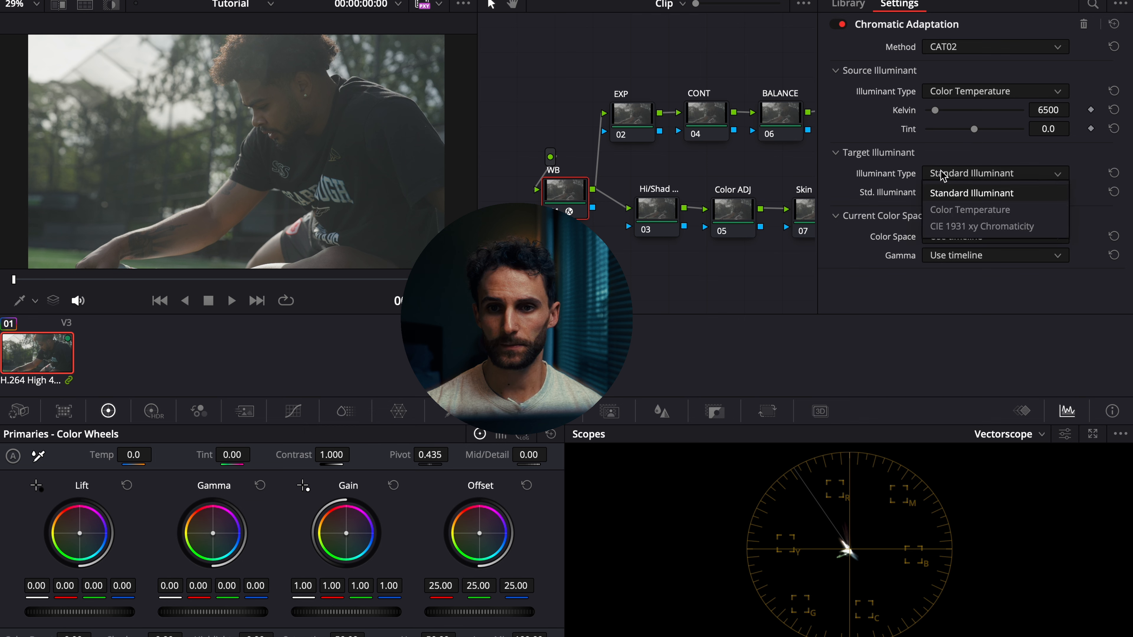
{"action": "left_click", "coordinate": [960, 210]}
Step: Set the source illuminant to 5600 Kelvin and the target illuminant to 5700 Kelvin
{"action": "left_click", "coordinate": [1048, 112]}
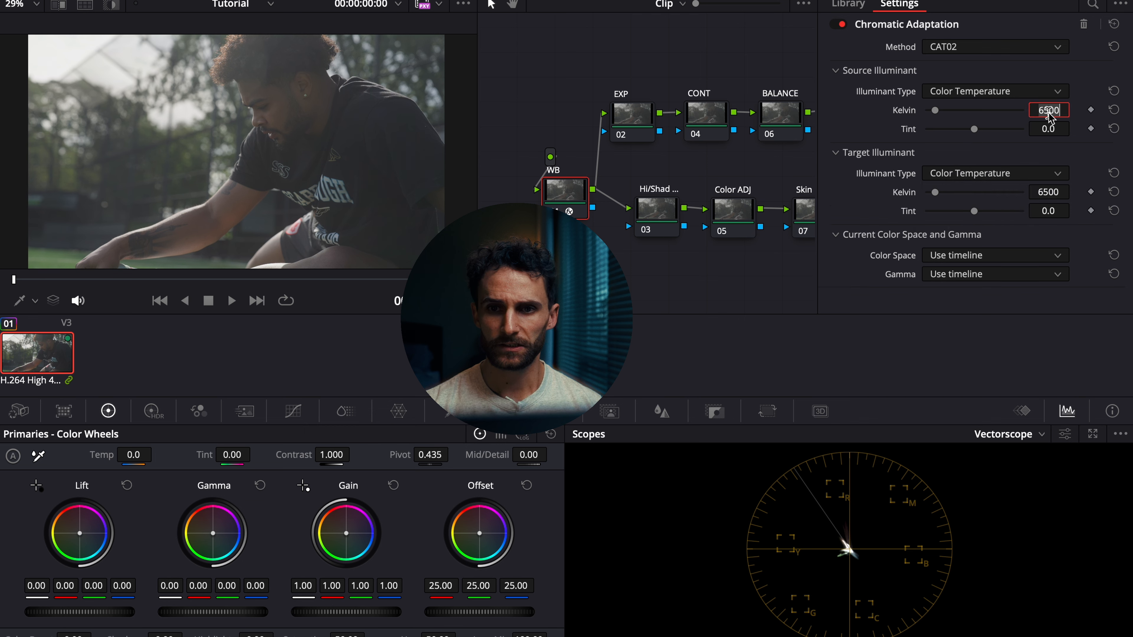
{"action": "type", "text": "5600"}
{"action": "left_click", "coordinate": [1048, 193]}
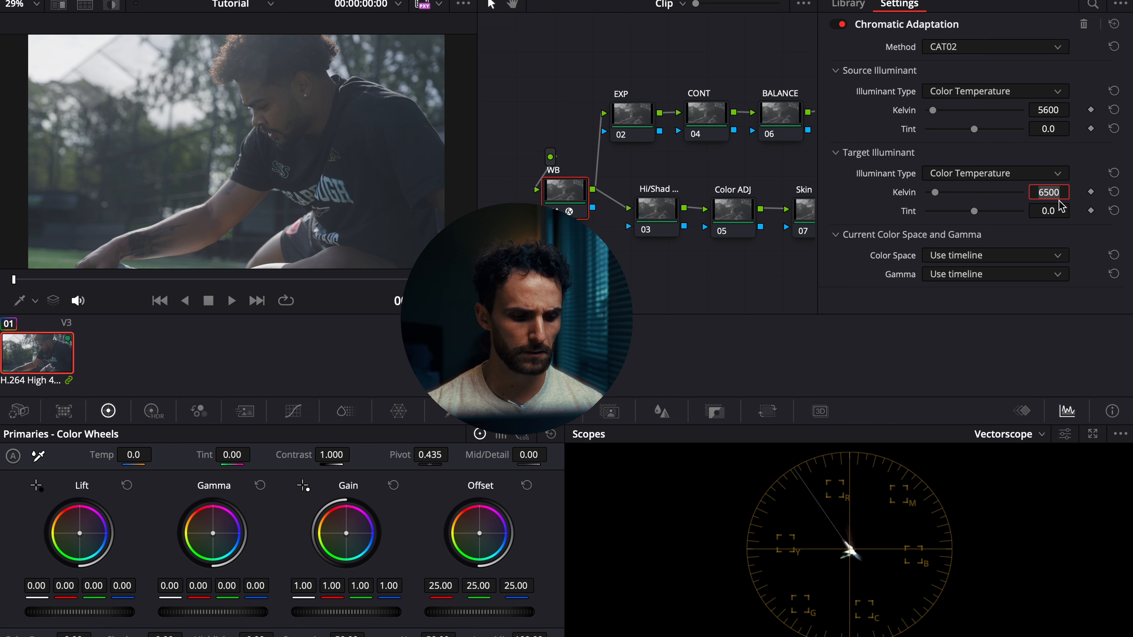
{"action": "type", "text": "5700"}
{"action": "key", "text": "Return"}
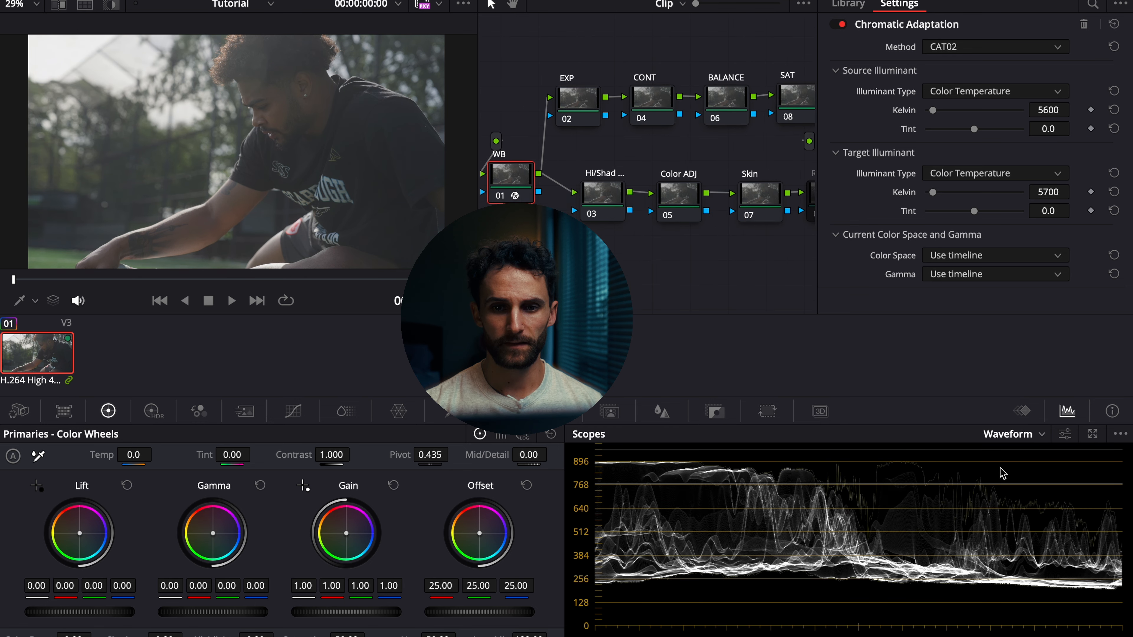
Step: On the EXP node, set the HDR wheels' exposure to -0.85 for Global, -0.17 for Shadow and 0.18 for Light
{"action": "left_click", "coordinate": [596, 104]}
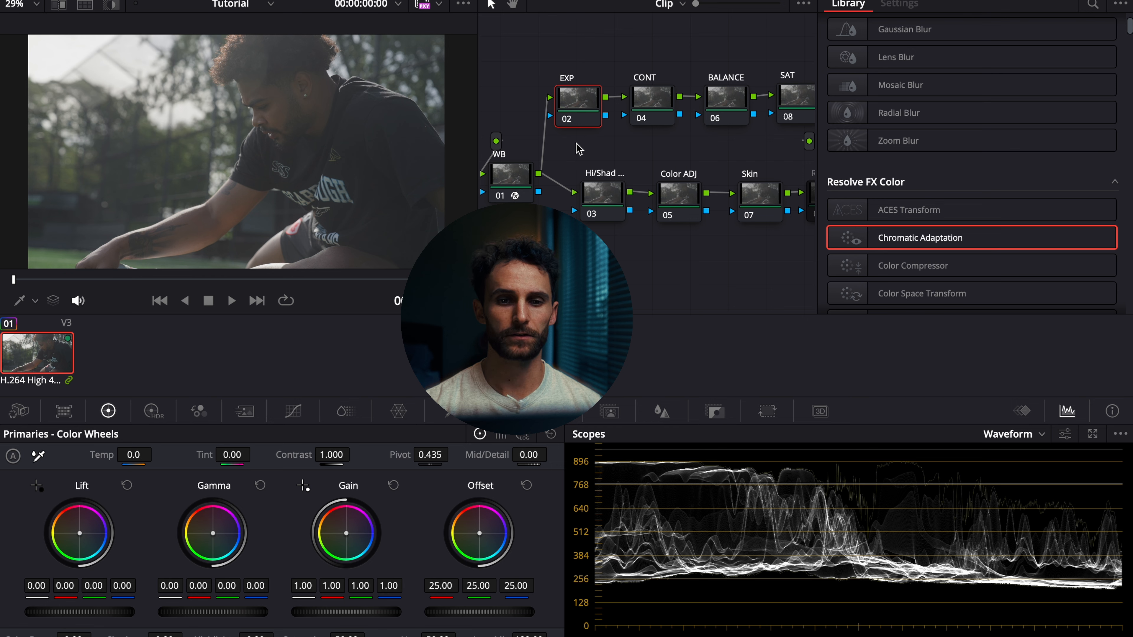
{"action": "left_click", "coordinate": [154, 413]}
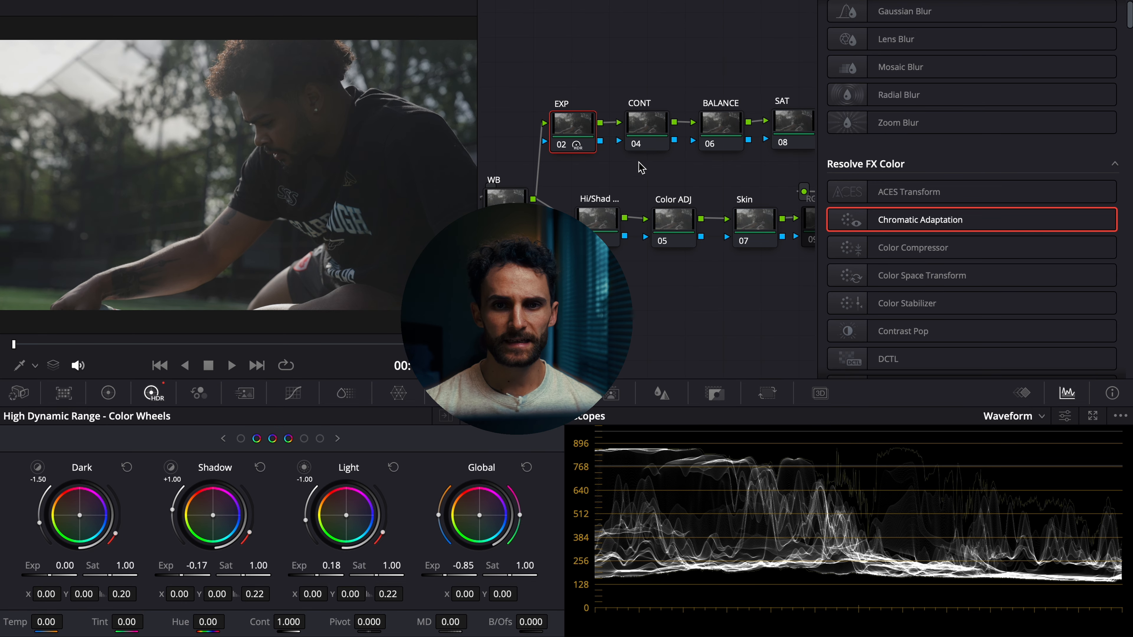
Step: Set the CONT node's composite mode to Luminosity
{"action": "left_click", "coordinate": [644, 142]}
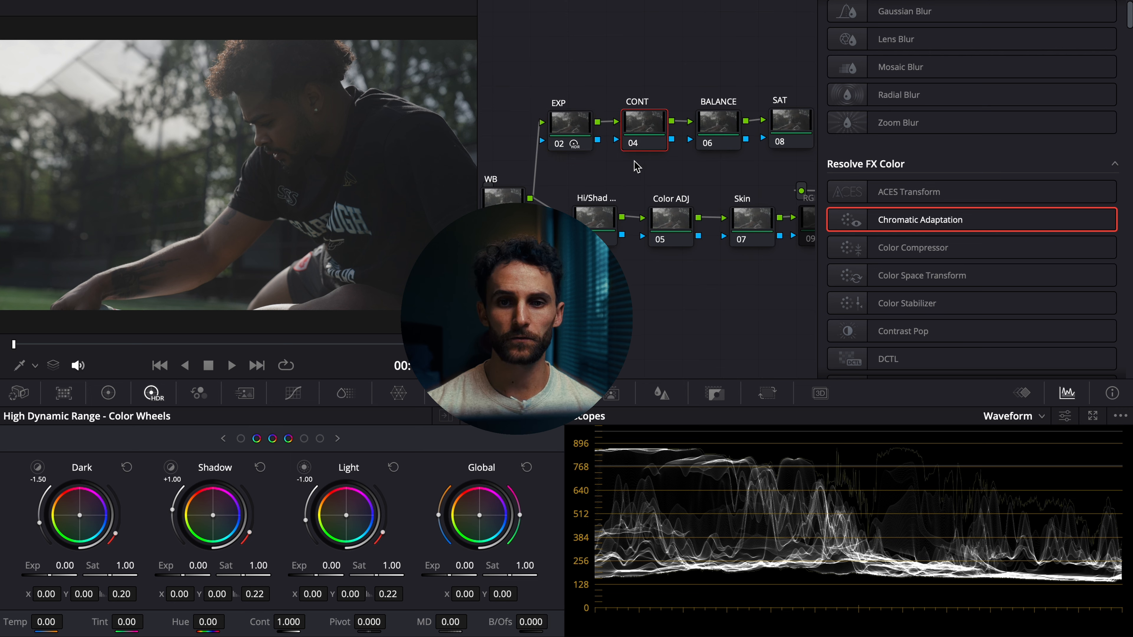
{"action": "right_click", "coordinate": [644, 137]}
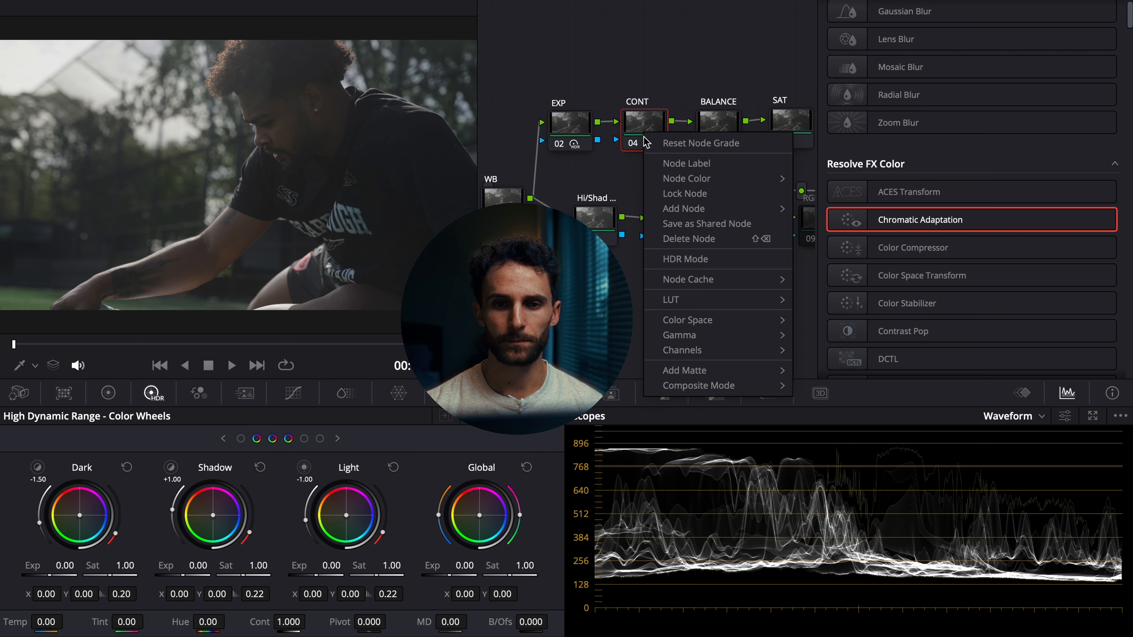
{"action": "mouse_move", "coordinate": [722, 388]}
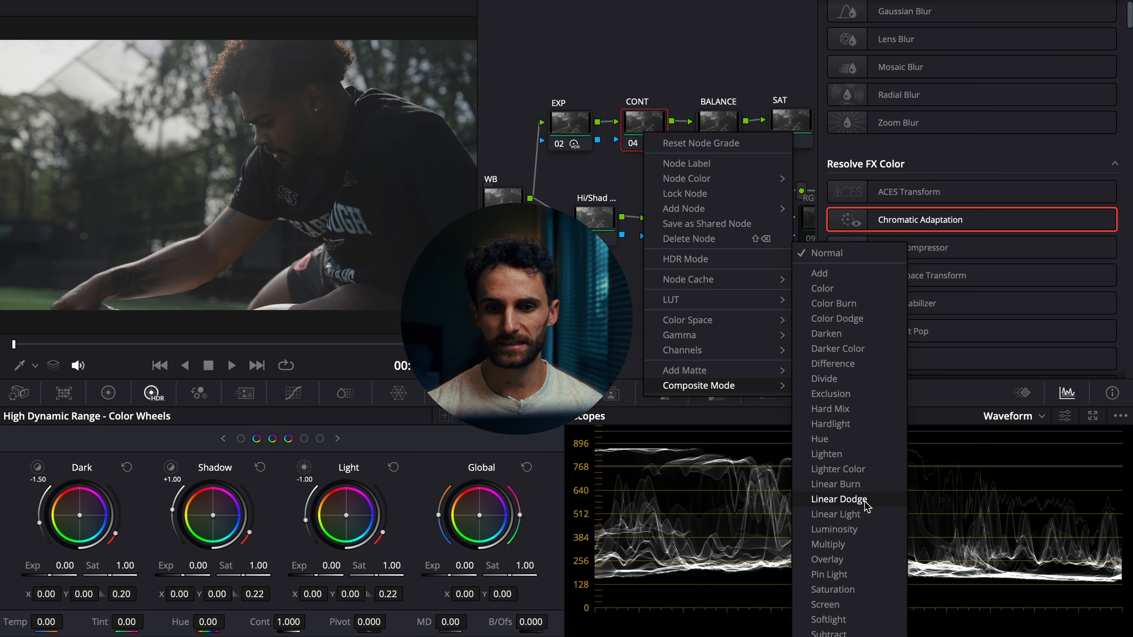
{"action": "left_click", "coordinate": [859, 530]}
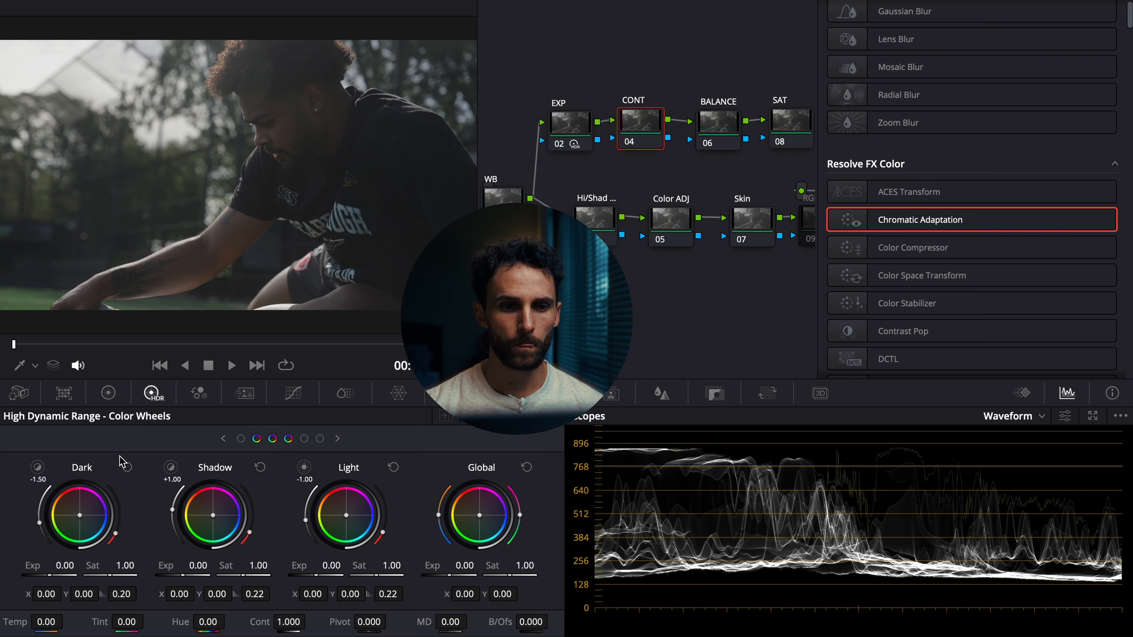
Step: Add contrast on the CONT node with the primaries wheels: offset 24.88, gamma -0.05 and gain 1.11
{"action": "left_click", "coordinate": [109, 394]}
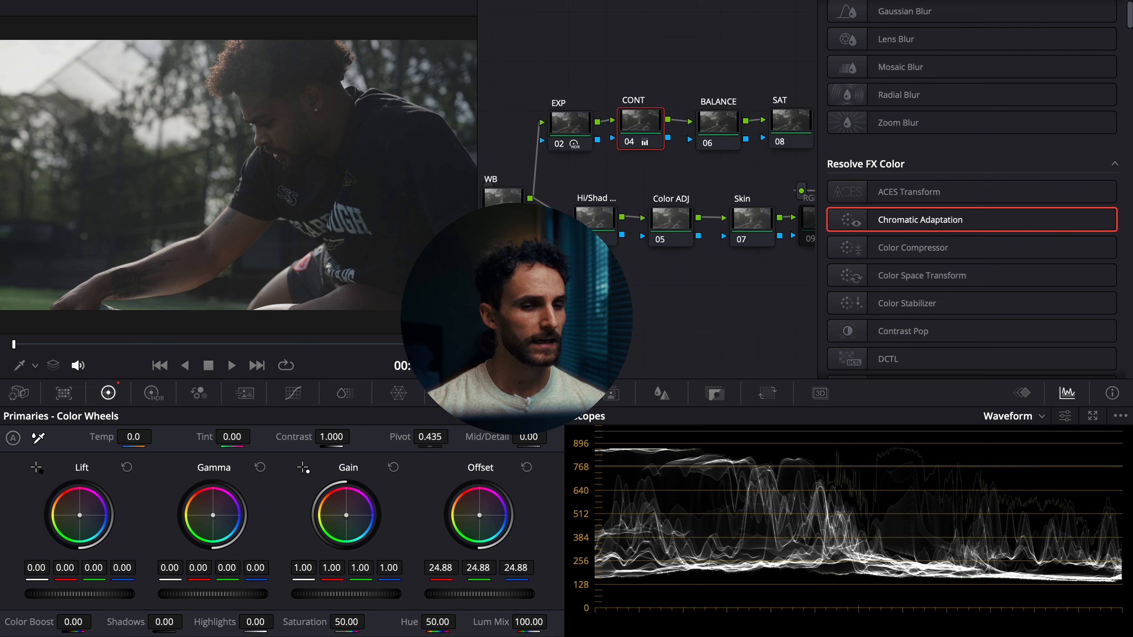
{"action": "left_click_drag", "start_coordinate": [346, 594], "coordinate": [373, 594]}
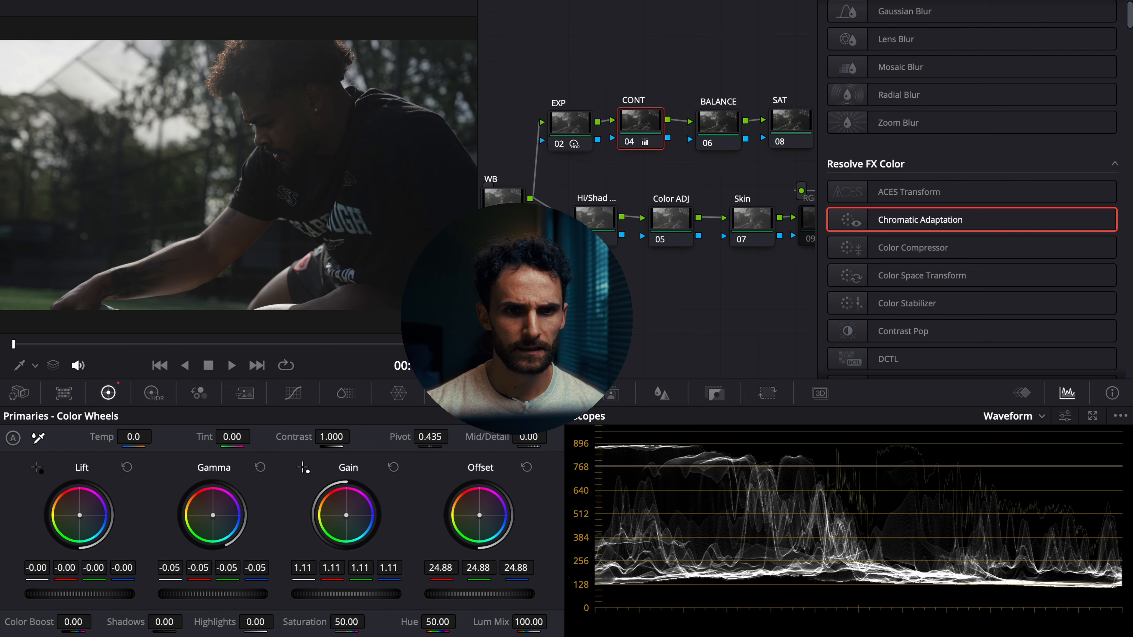
Step: Compare the image with the CONT node's contrast adjustment disabled and enabled
{"action": "key", "text": "super+d"}
{"action": "key", "text": "super+d"}
{"action": "key", "text": "super+d"}
{"action": "key", "text": "super+d"}
{"action": "key", "text": "super+d"}
{"action": "key", "text": "super+d"}
{"action": "key", "text": "super+d"}
{"action": "key", "text": "super+d"}
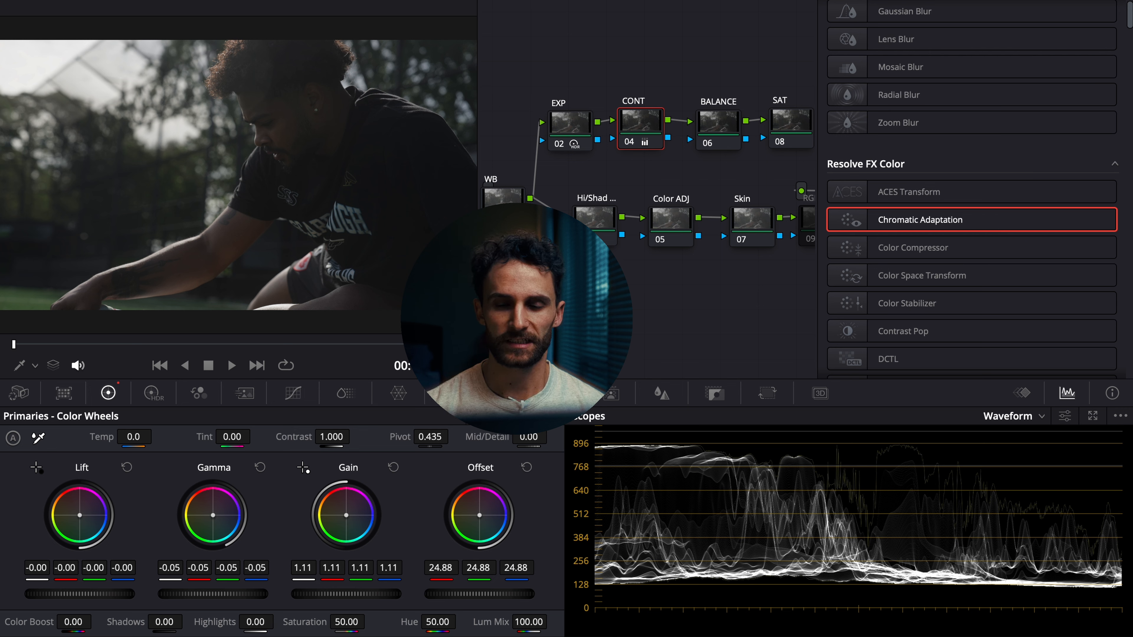
Step: On the BALANCE node, set the primaries' RGB values to lift -0.01/0.01/0.01, gamma 0.02/0.00/-0.03 and gain 0.99/1.00/1.02
{"action": "scroll", "coordinate": [643, 309], "scroll_direction": "right", "scroll_amount": 2}
{"action": "scroll", "coordinate": [650, 309], "scroll_direction": "left", "scroll_amount": 1}
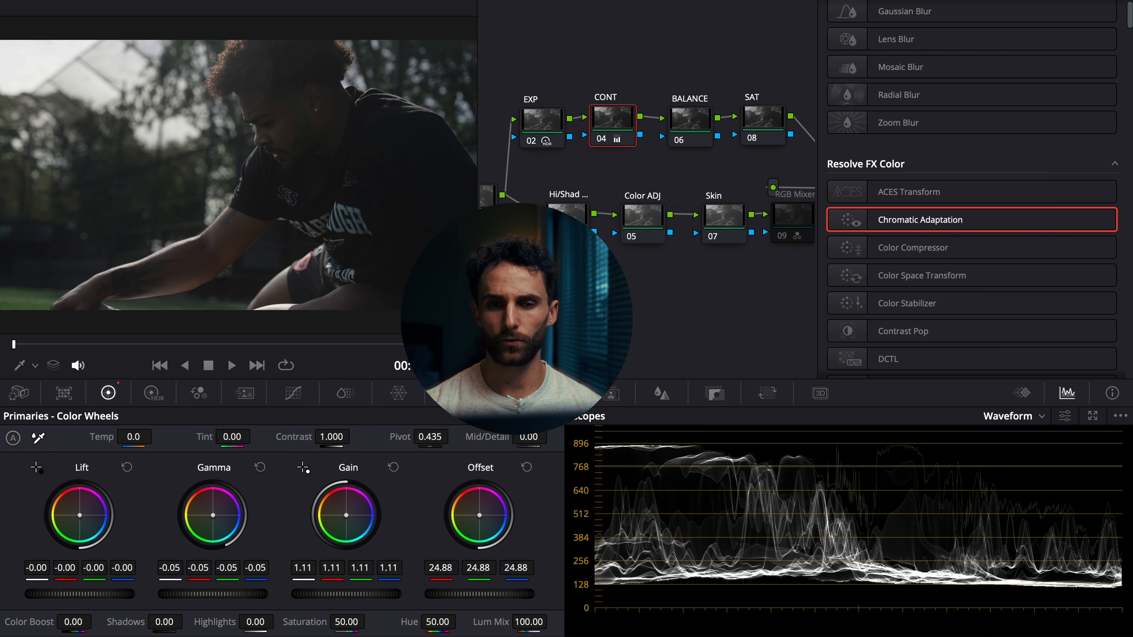
{"action": "scroll", "coordinate": [671, 294], "scroll_direction": "right", "scroll_amount": 1}
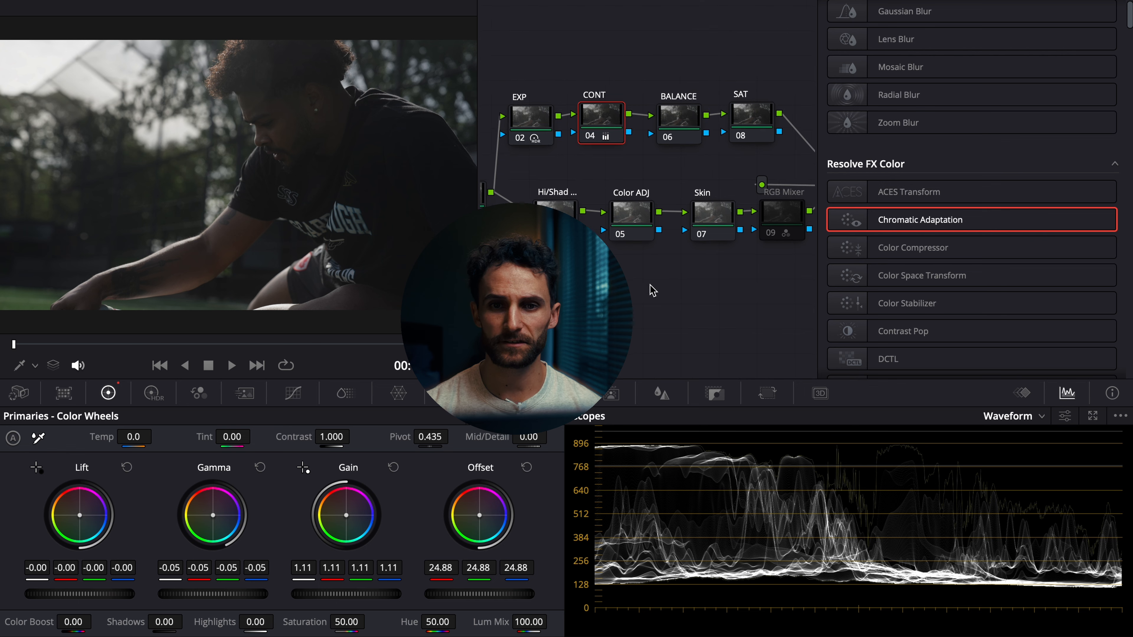
{"action": "left_click", "coordinate": [666, 136]}
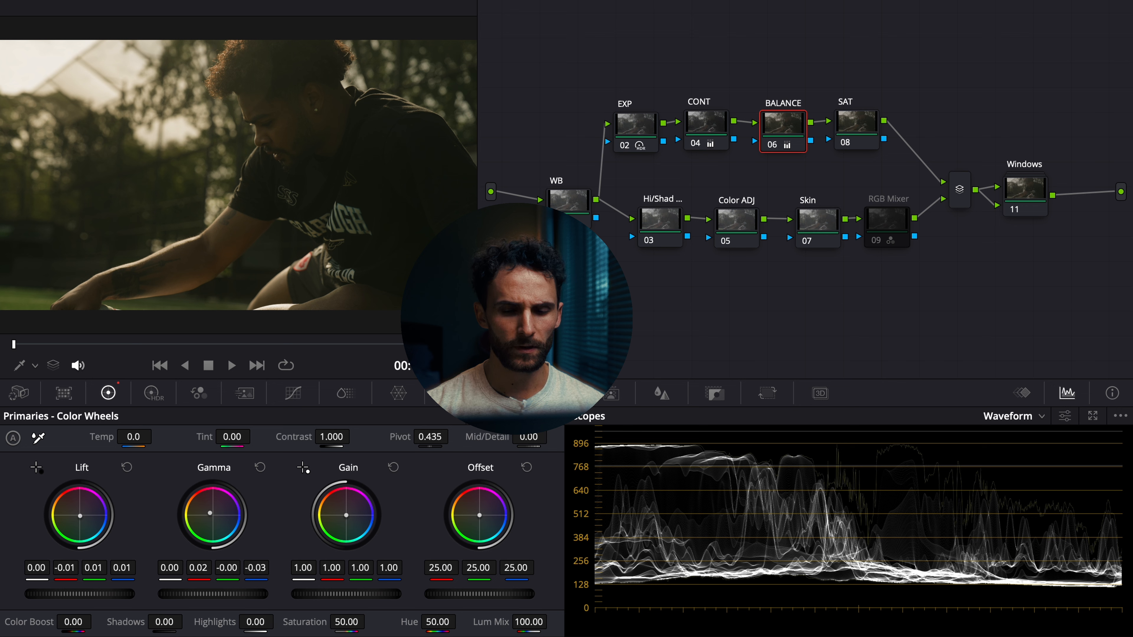
{"action": "left_click_drag", "start_coordinate": [346, 515], "coordinate": [347, 516]}
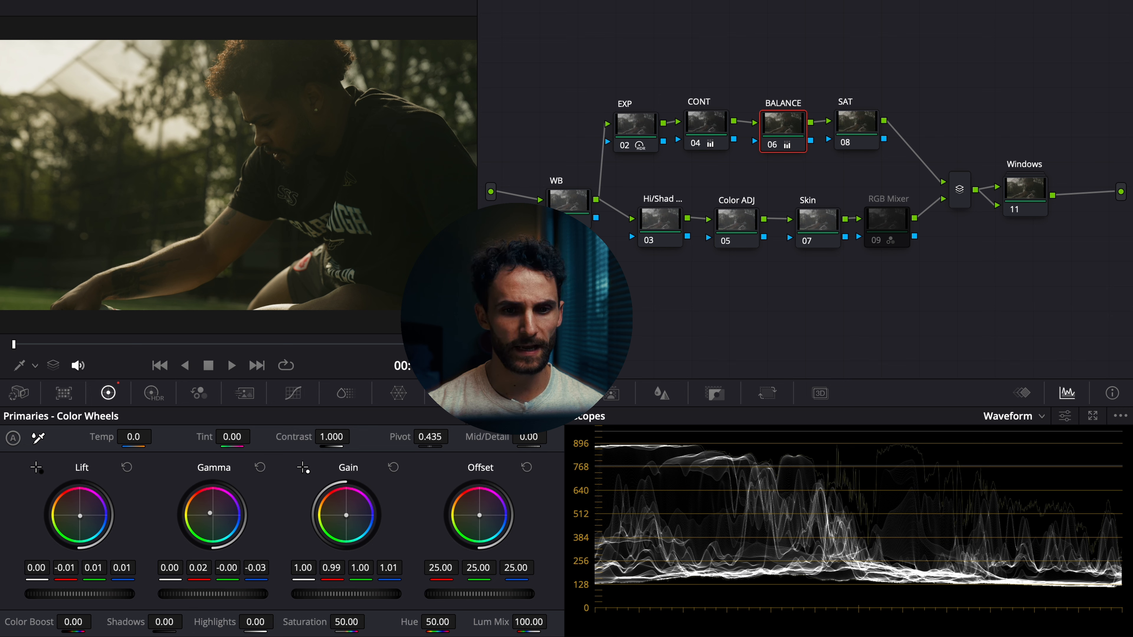
{"action": "left_click_drag", "start_coordinate": [346, 516], "coordinate": [346, 516]}
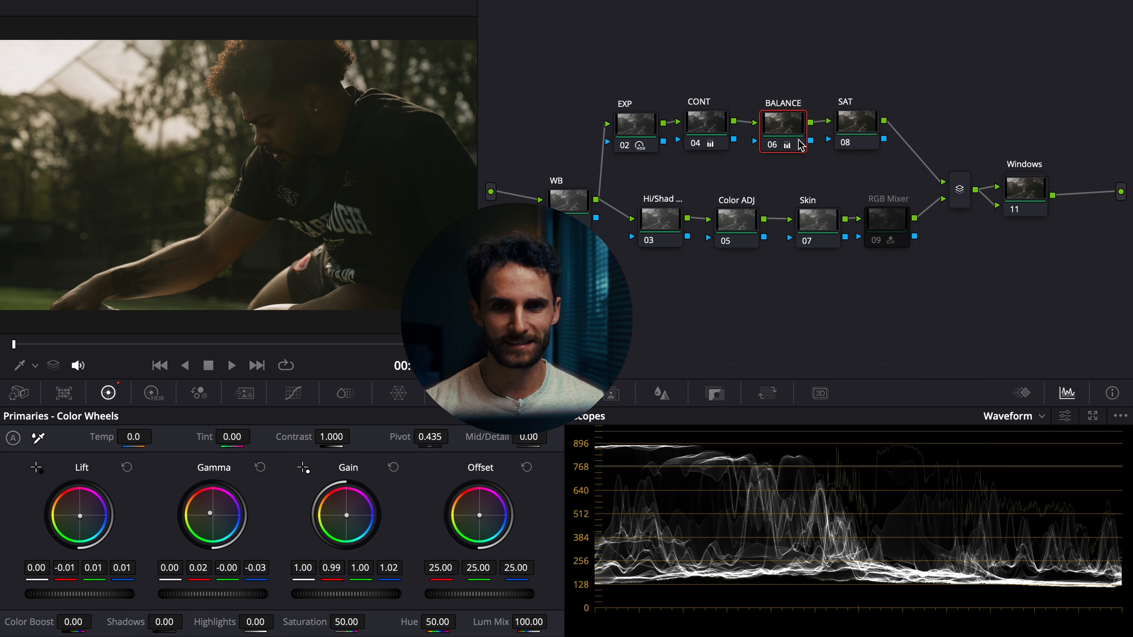
Step: Enable the SAT node and set its color space to HSV
{"action": "left_click", "coordinate": [857, 140]}
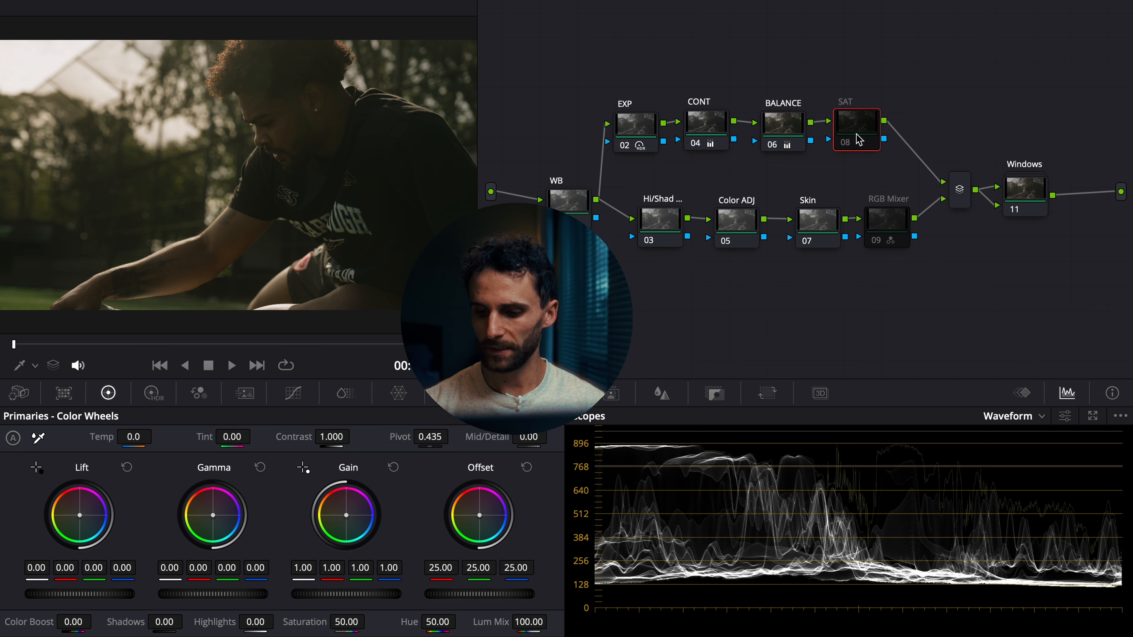
{"action": "key", "text": "ctrl+d"}
{"action": "right_click", "coordinate": [858, 135]}
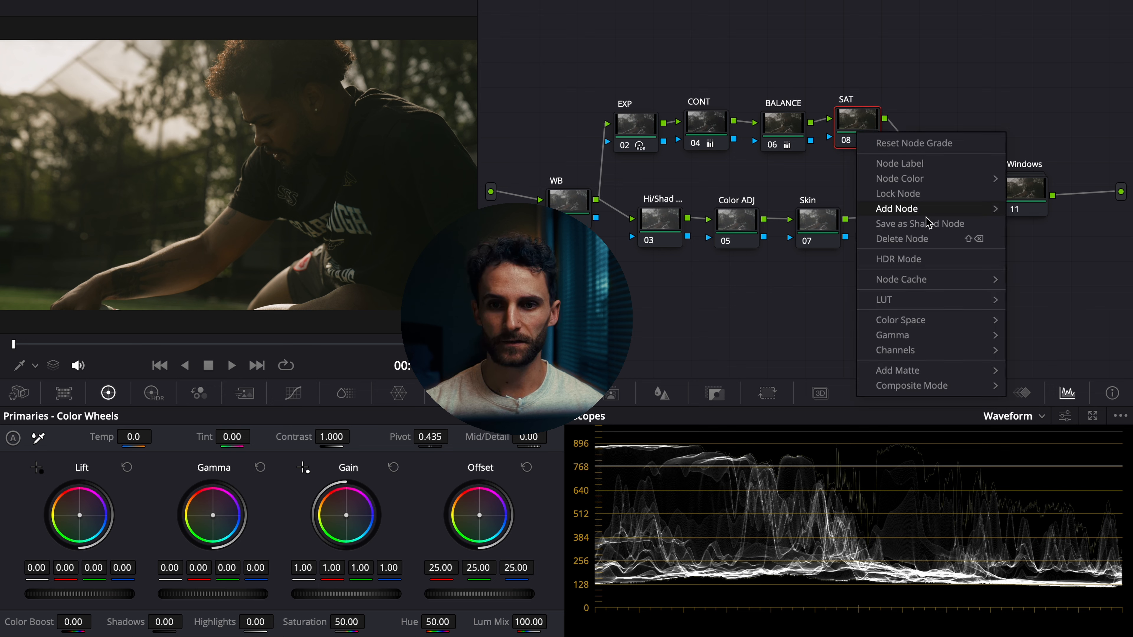
{"action": "mouse_move", "coordinate": [922, 320]}
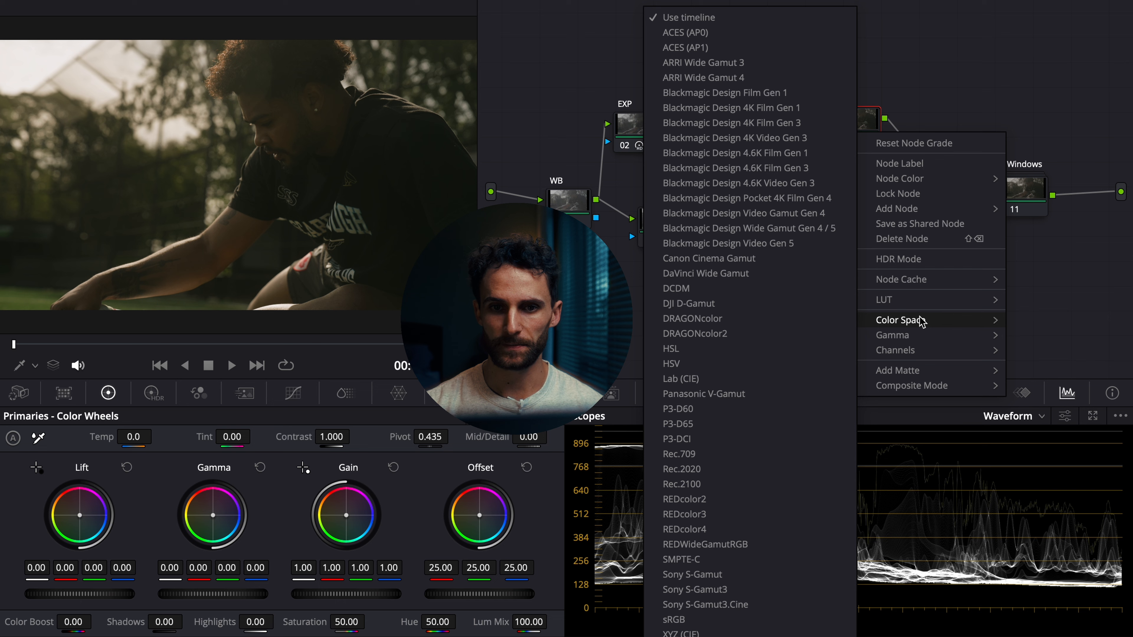
{"action": "left_click", "coordinate": [713, 364]}
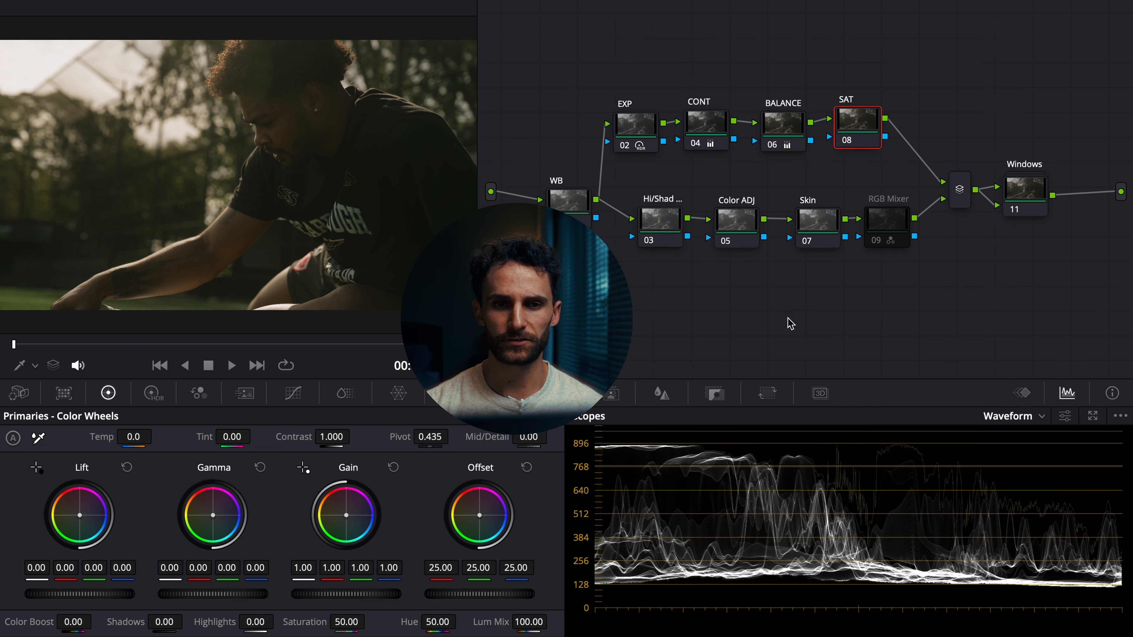
Step: Turn off Channel 1 and Channel 3 on the SAT node, leaving only Channel 2 active
{"action": "right_click", "coordinate": [860, 132]}
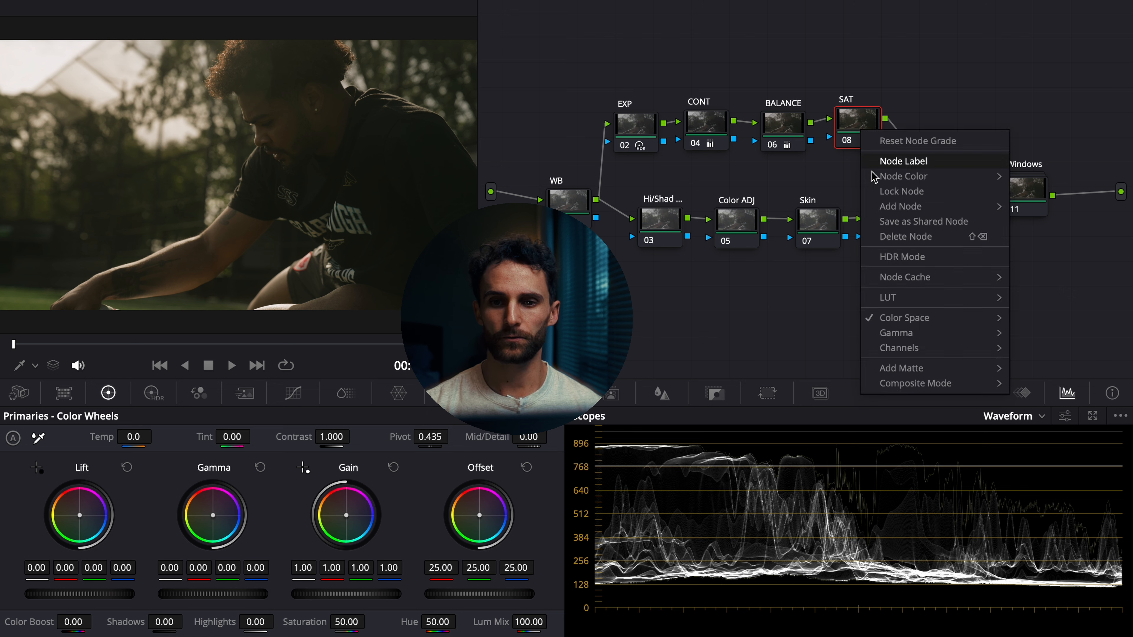
{"action": "mouse_move", "coordinate": [936, 349]}
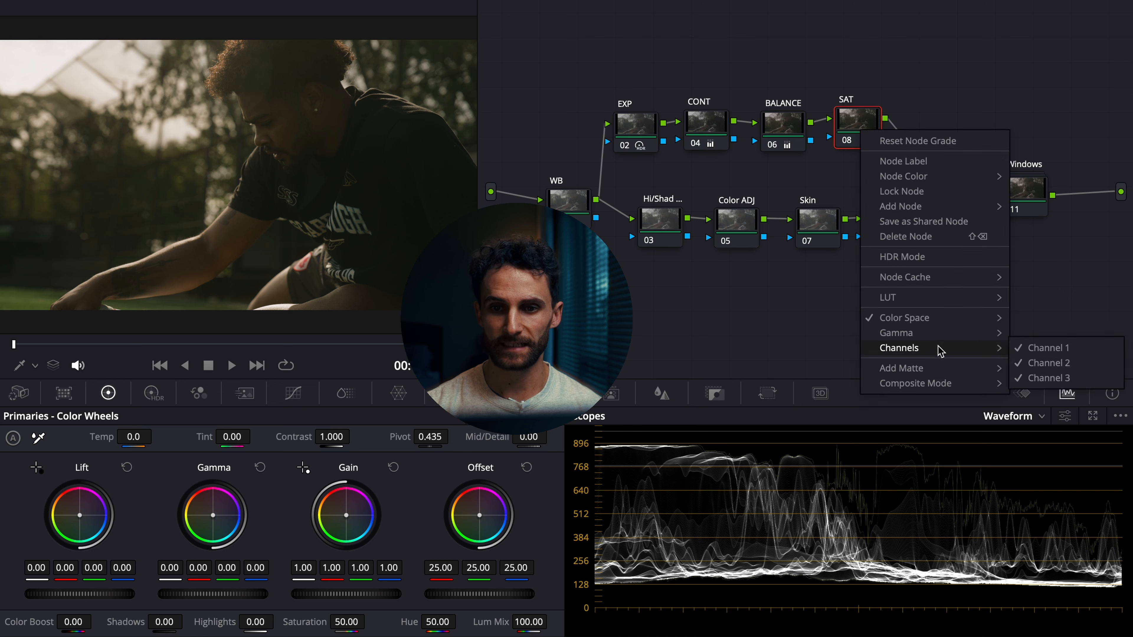
{"action": "left_click", "coordinate": [1055, 353]}
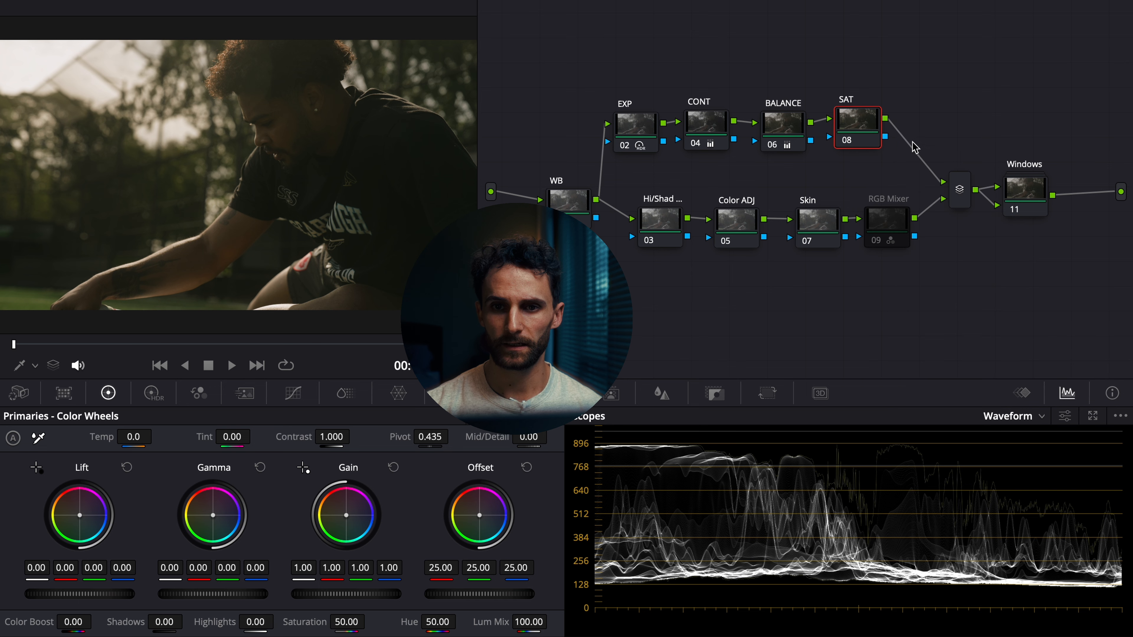
{"action": "right_click", "coordinate": [882, 138]}
{"action": "mouse_move", "coordinate": [964, 333]}
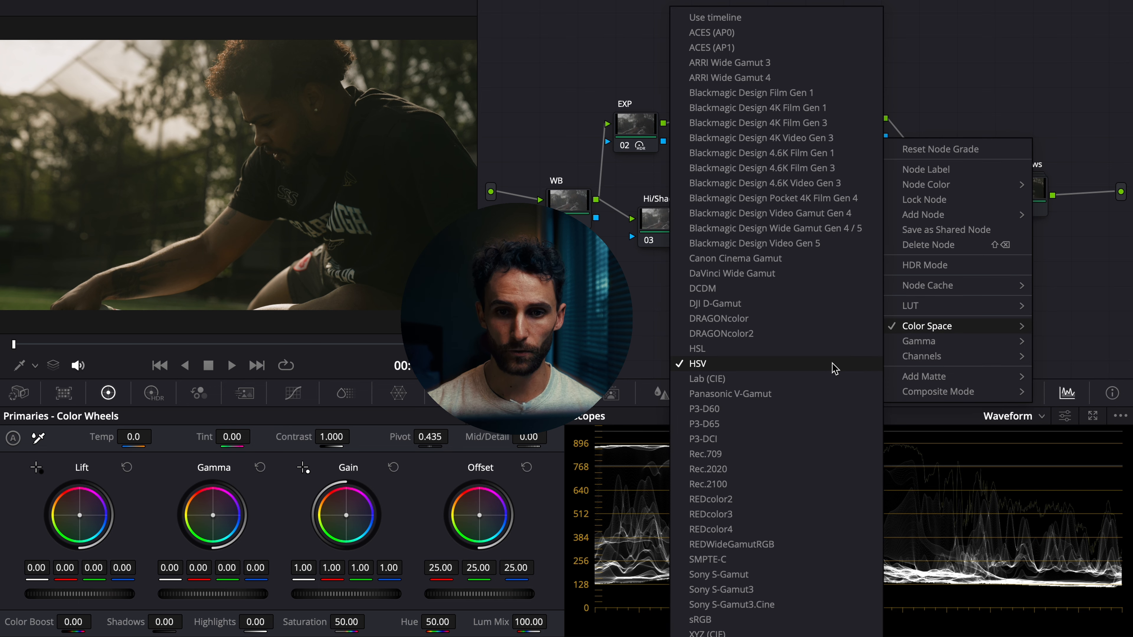
{"action": "mouse_move", "coordinate": [948, 355]}
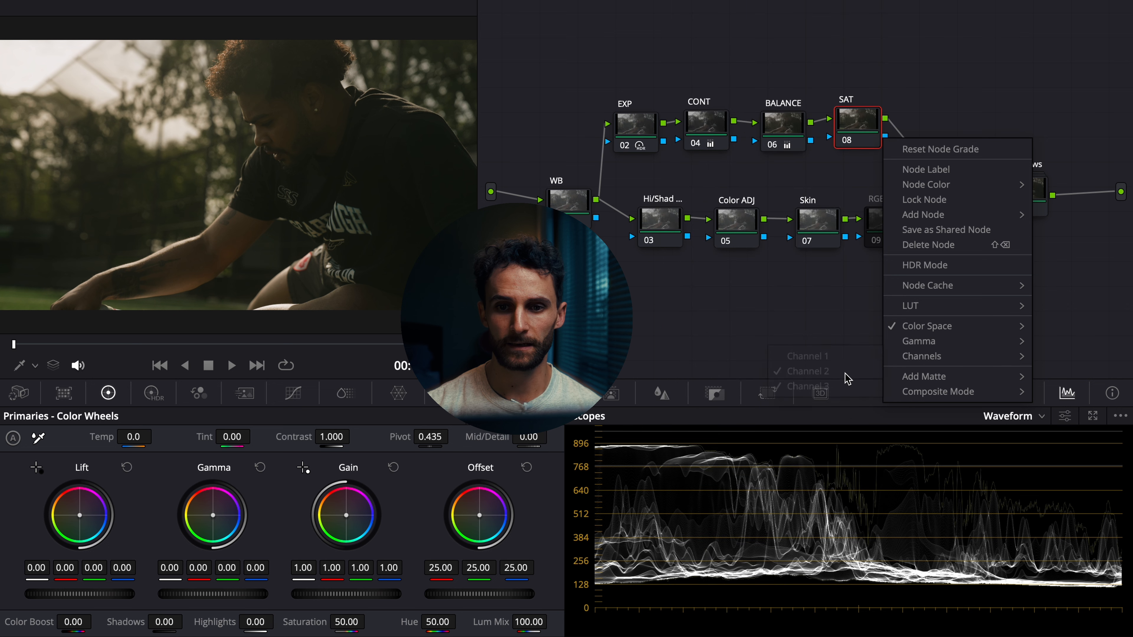
{"action": "left_click", "coordinate": [810, 385]}
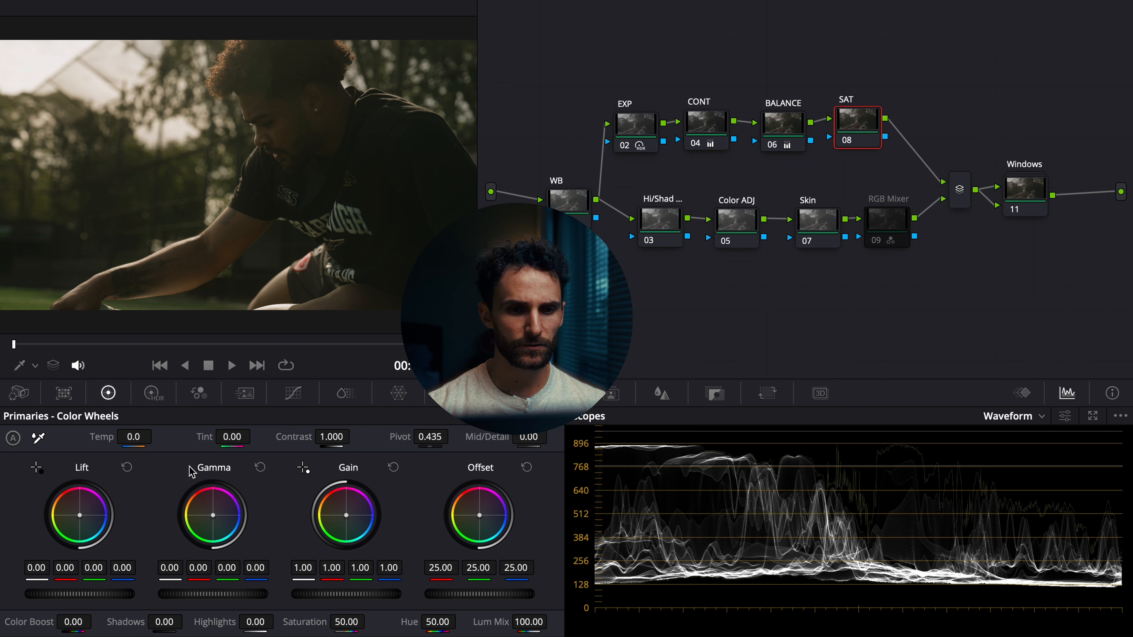
Step: Add saturation on the SAT node with the primaries wheels: gamma 0.07 and gain 1.06
{"action": "scroll", "coordinate": [190, 466], "scroll_direction": "up", "scroll_amount": 1}
{"action": "scroll", "coordinate": [190, 468], "scroll_direction": "up", "scroll_amount": 3}
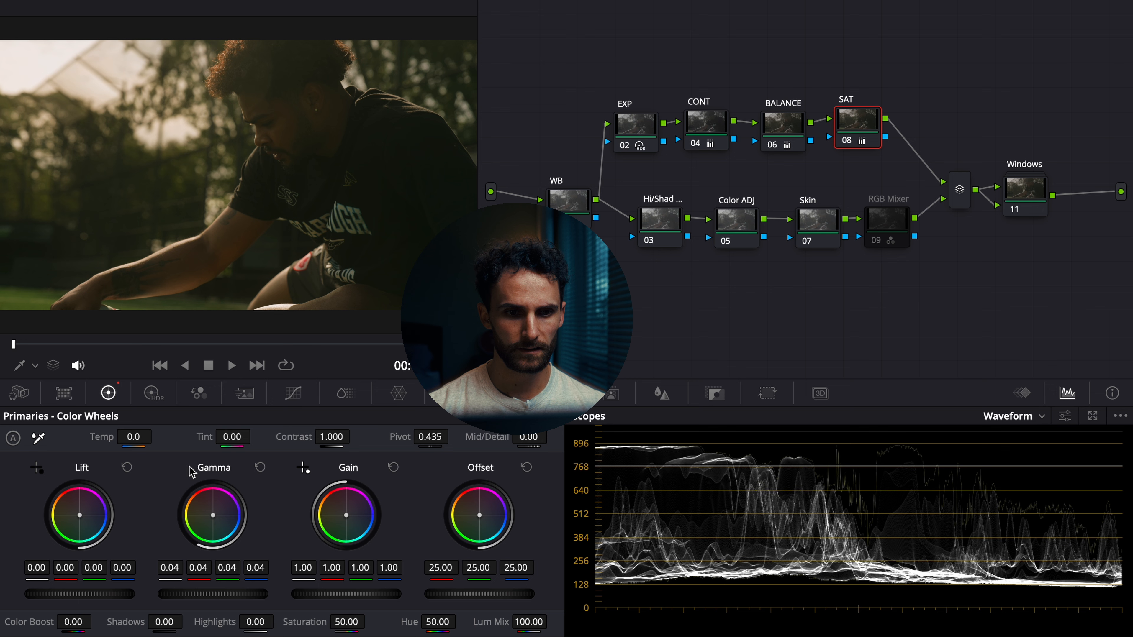
{"action": "scroll", "coordinate": [189, 468], "scroll_direction": "up", "scroll_amount": 1}
{"action": "scroll", "coordinate": [191, 471], "scroll_direction": "up", "scroll_amount": 2}
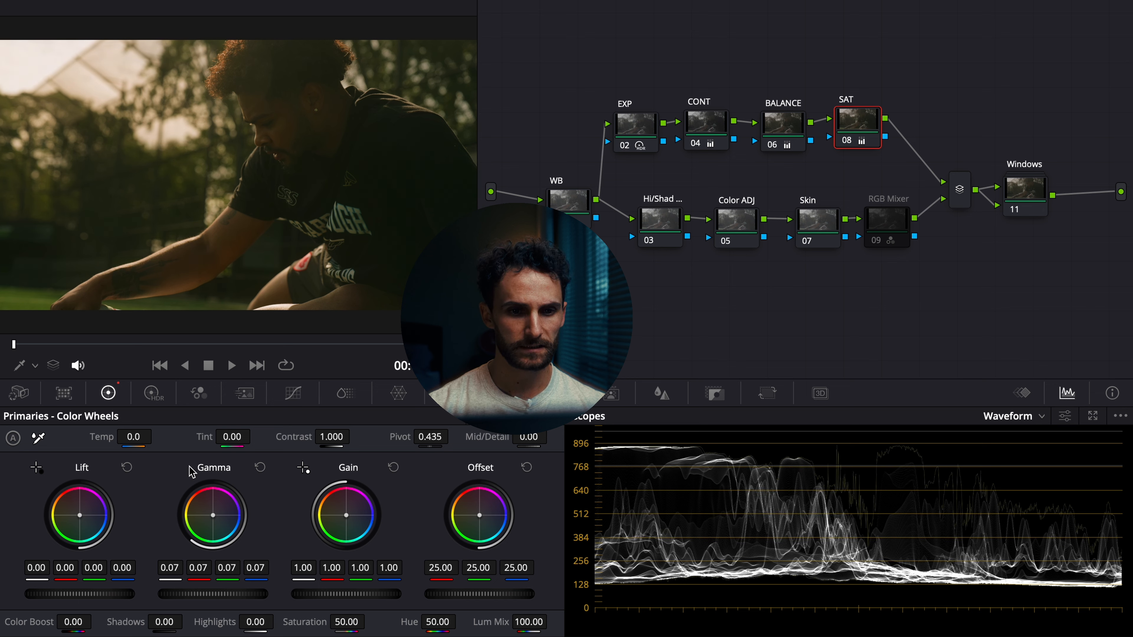
{"action": "scroll", "coordinate": [190, 468], "scroll_direction": "up", "scroll_amount": 6}
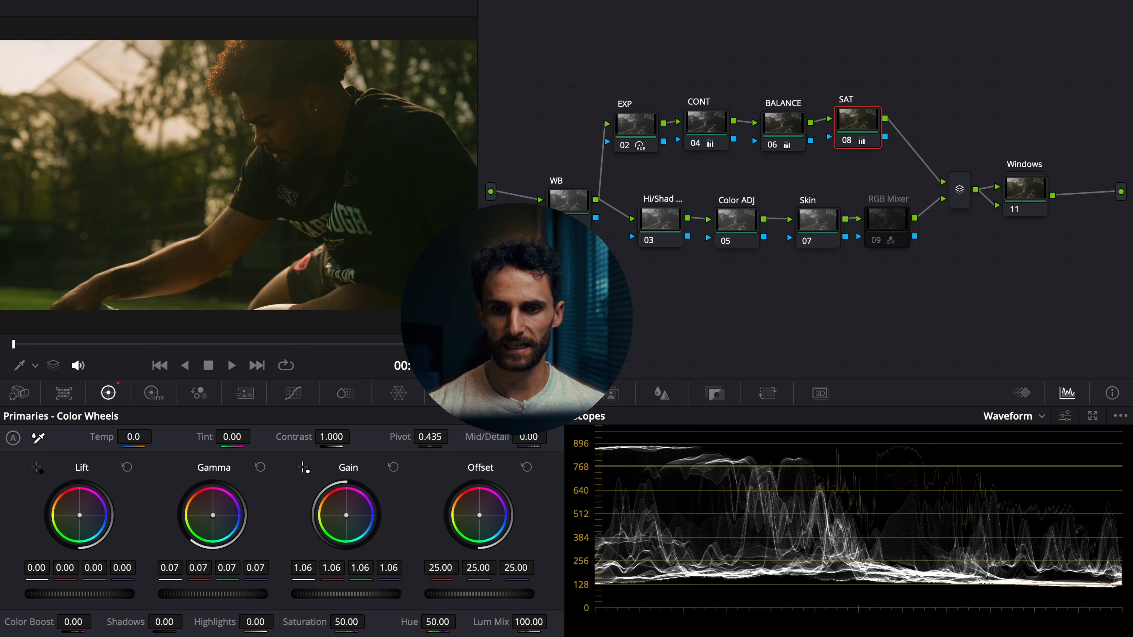
Step: Switch the scope to the vectorscope and compare the image with the SAT node disabled and enabled
{"action": "left_click", "coordinate": [1031, 422]}
{"action": "left_click", "coordinate": [992, 403]}
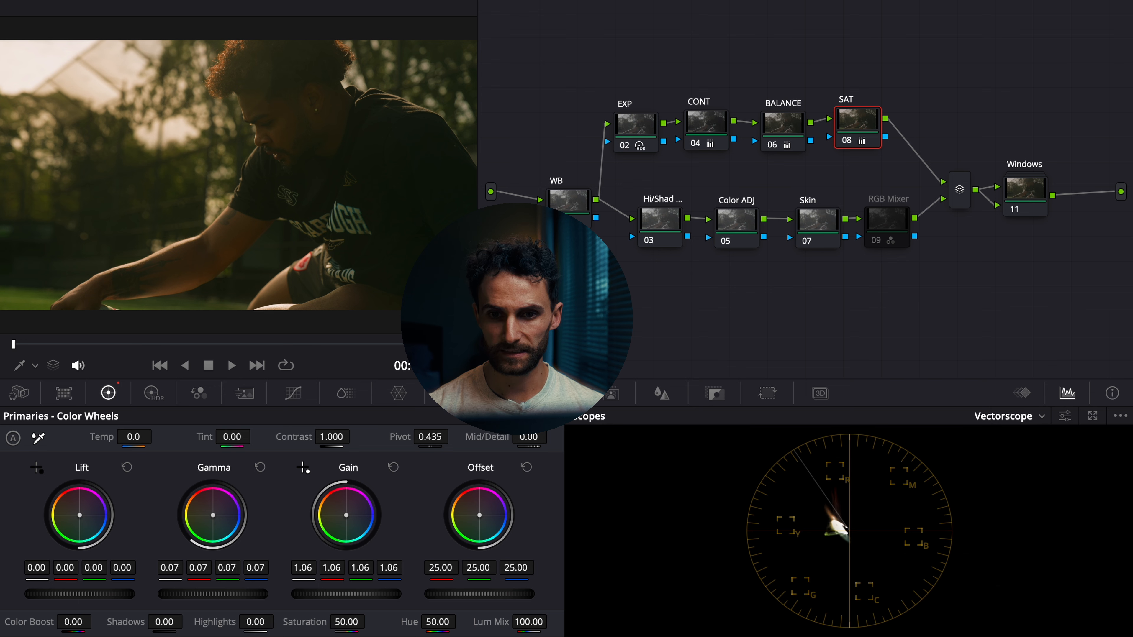
{"action": "key", "text": "ctrl+d"}
{"action": "key", "text": "ctrl+d"}
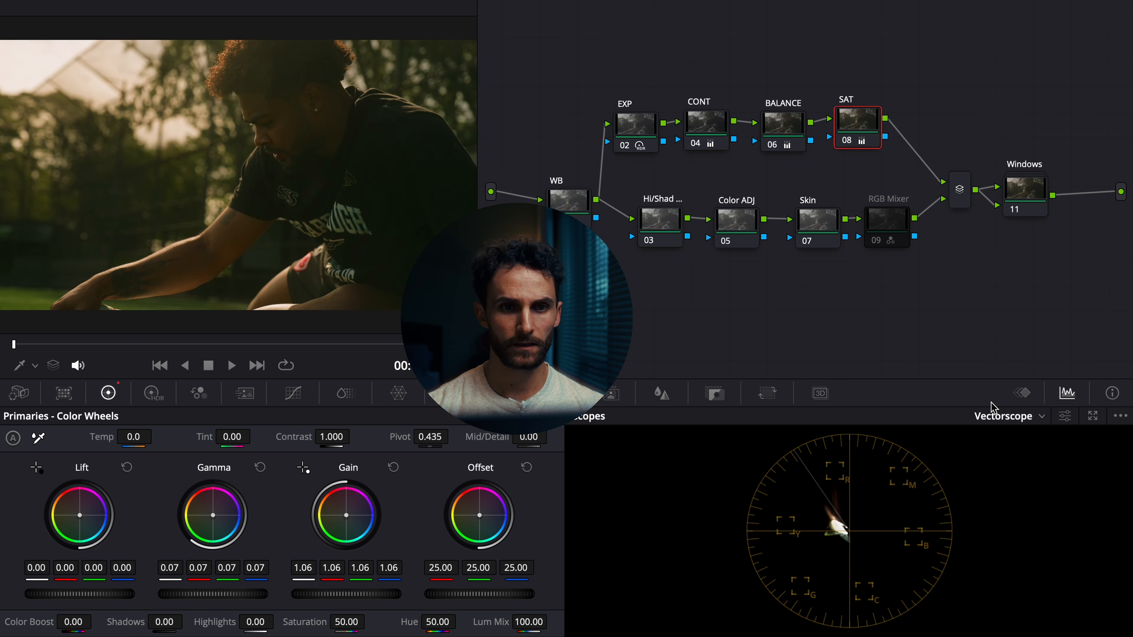
{"action": "key", "text": "ctrl+d"}
{"action": "key", "text": "ctrl+d"}
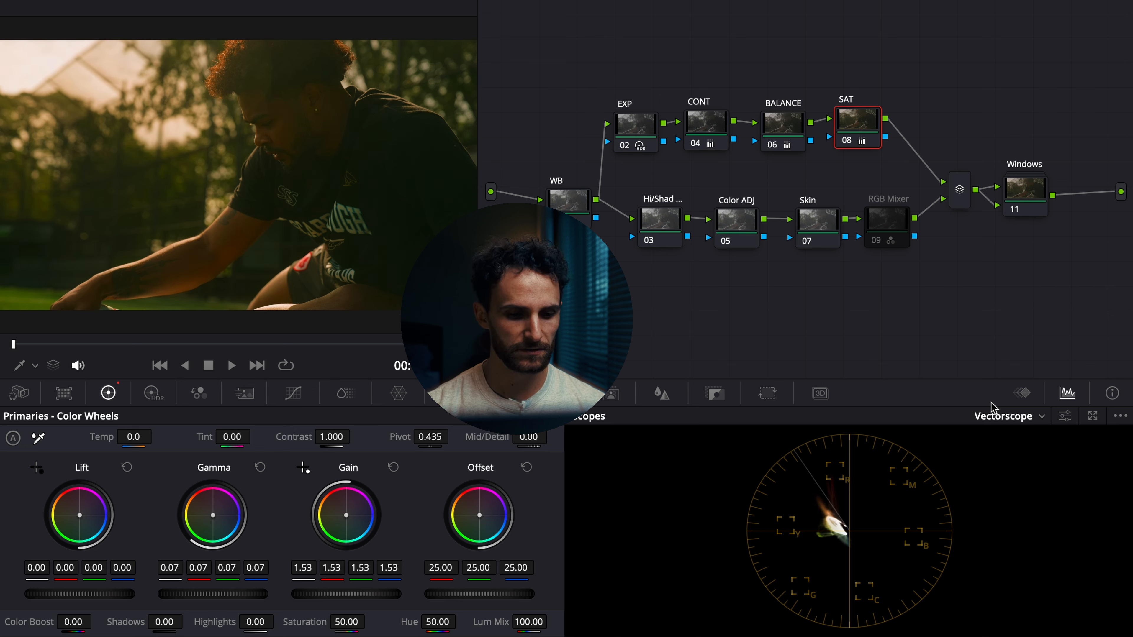
Step: Undo the last gain increase on the SAT node
{"action": "key", "text": "ctrl+z"}
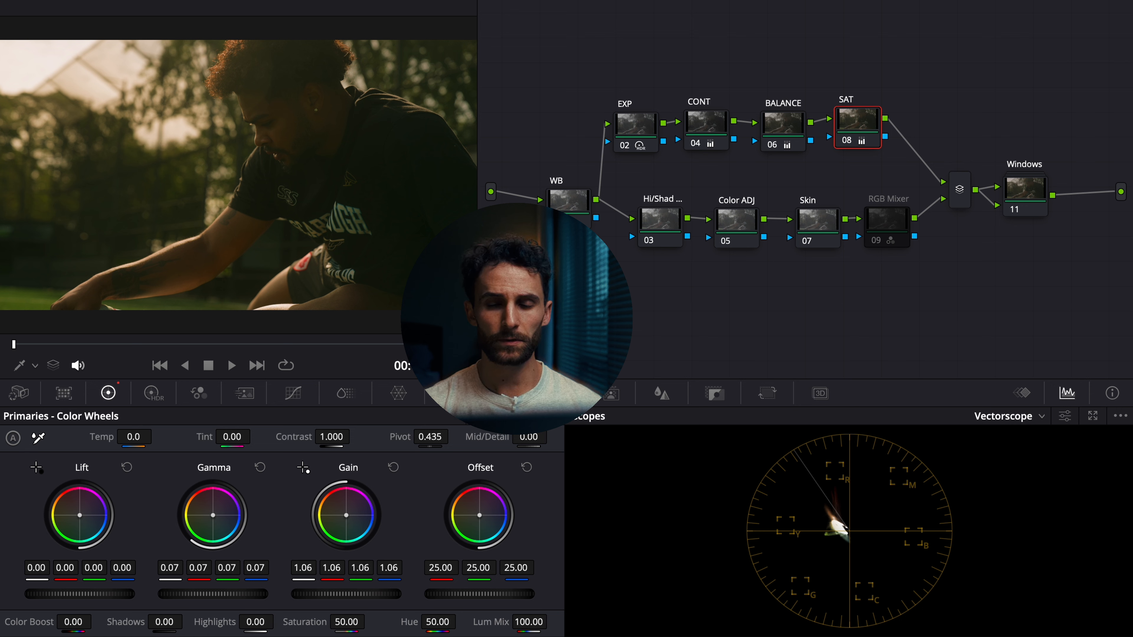
Step: On the Hi/Shad node, reset the lift and set shadows to 3.95 and highlights to -10.52, with the scope showing the waveform
{"action": "left_click_drag", "start_coordinate": [660, 237], "coordinate": [655, 233]}
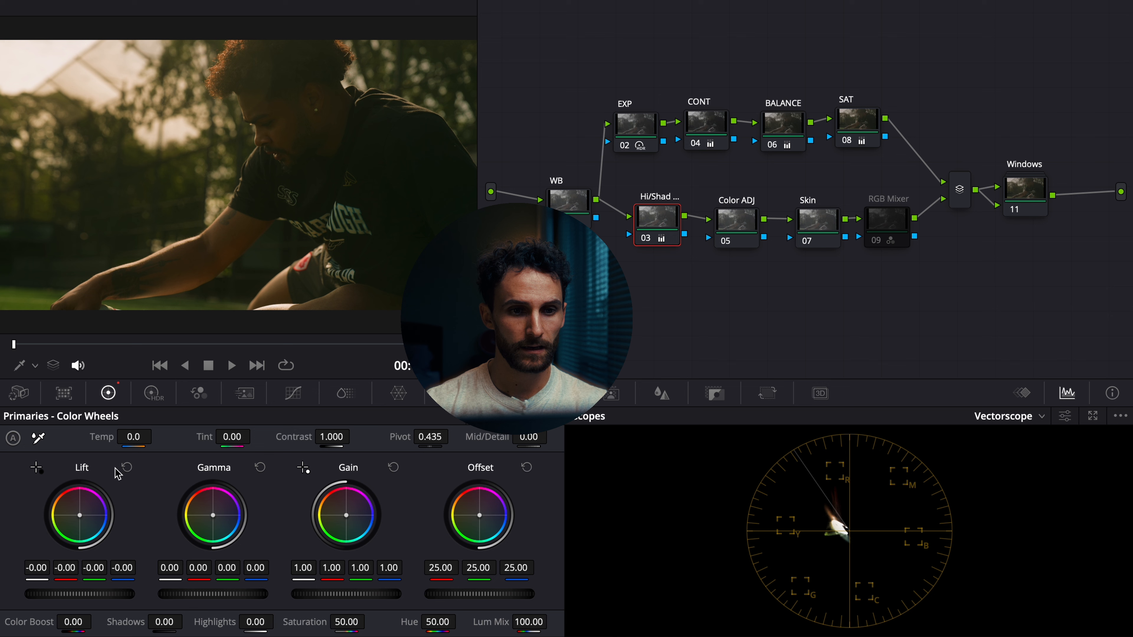
{"action": "left_click", "coordinate": [126, 468]}
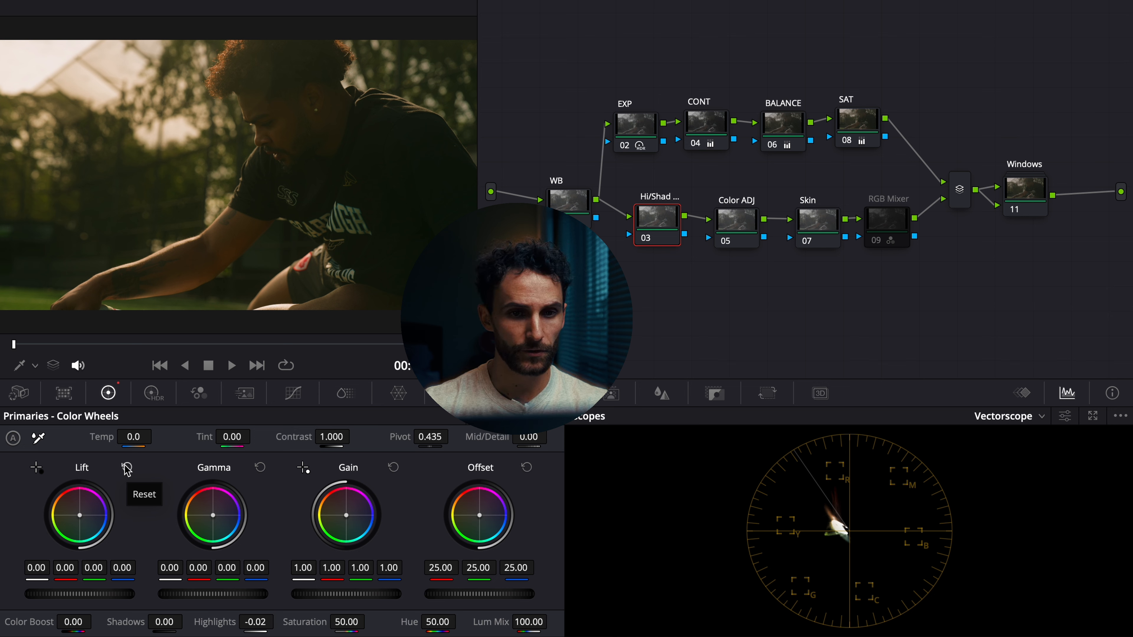
{"action": "left_click", "coordinate": [981, 418]}
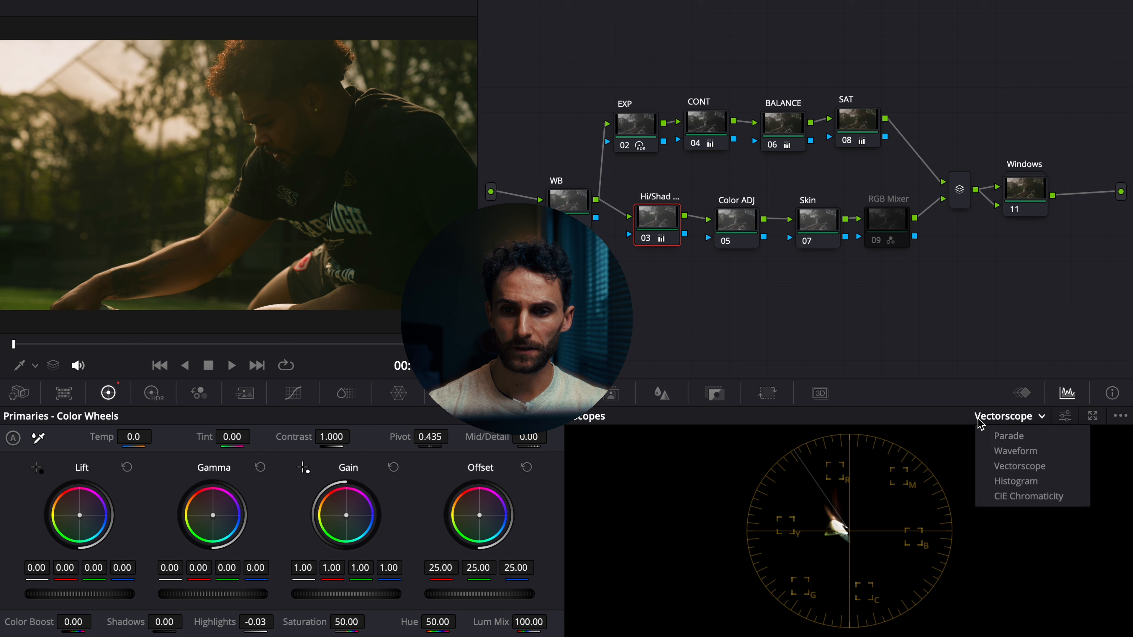
{"action": "left_click", "coordinate": [1043, 451]}
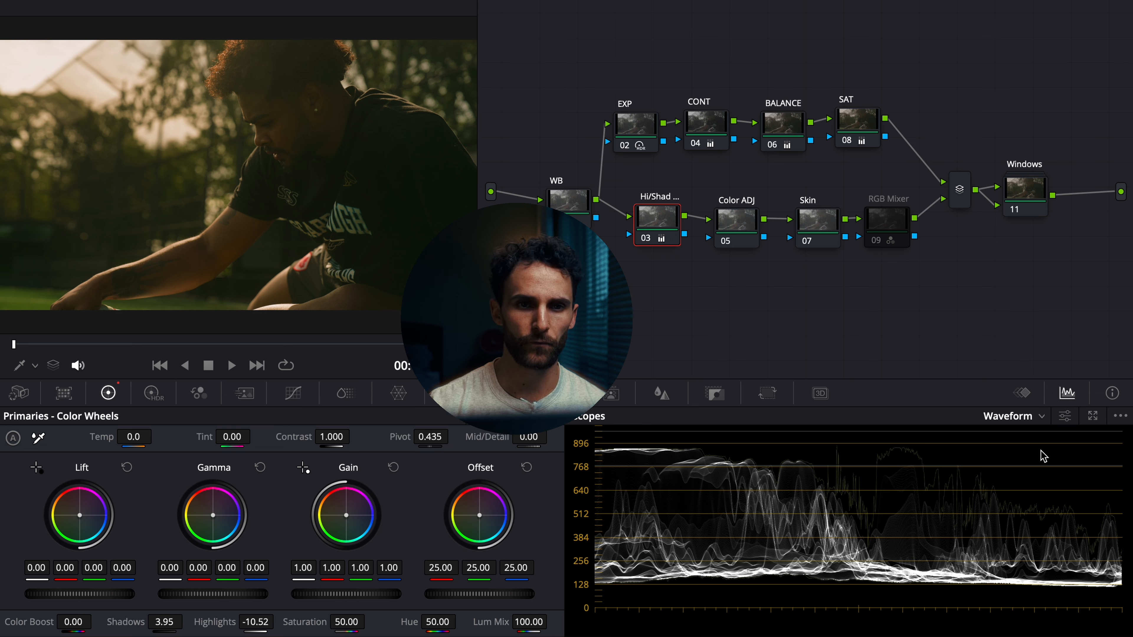
Step: Compare the image with the Hi/Shad node's adjustment disabled and enabled
{"action": "key", "text": "ctrl+d"}
{"action": "key", "text": "ctrl+d"}
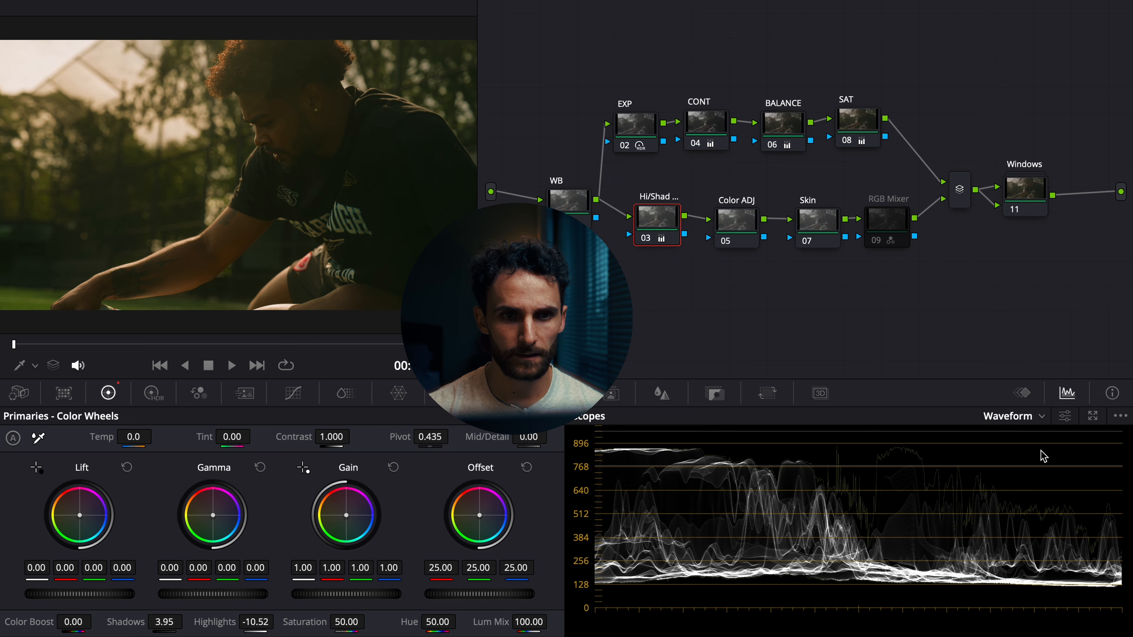
{"action": "key", "text": "ctrl+d"}
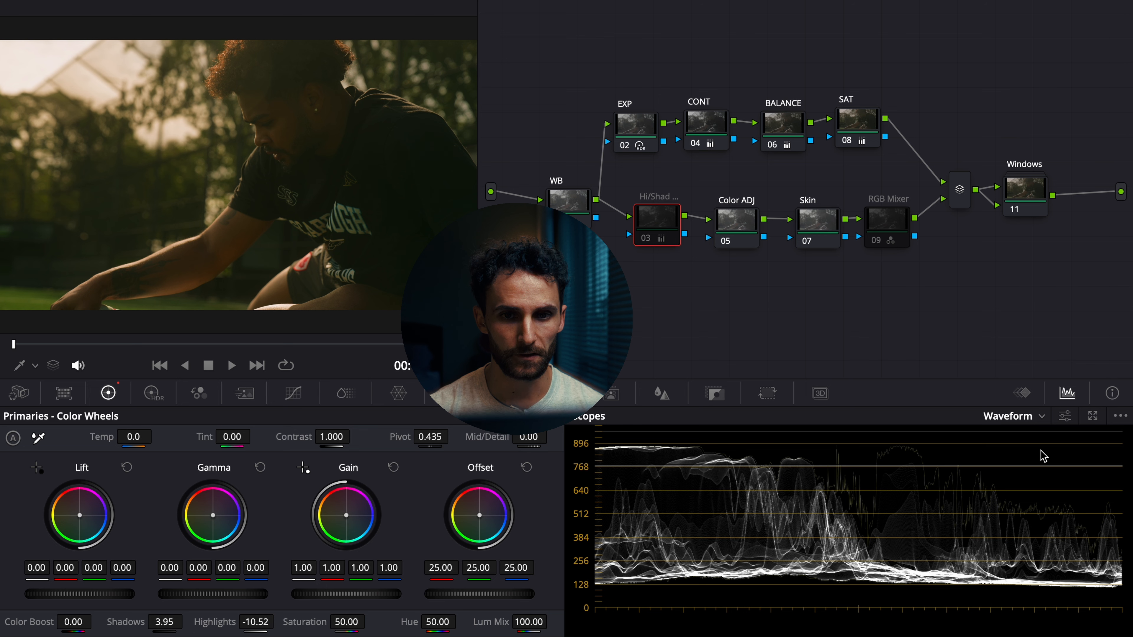
{"action": "key", "text": "ctrl+d"}
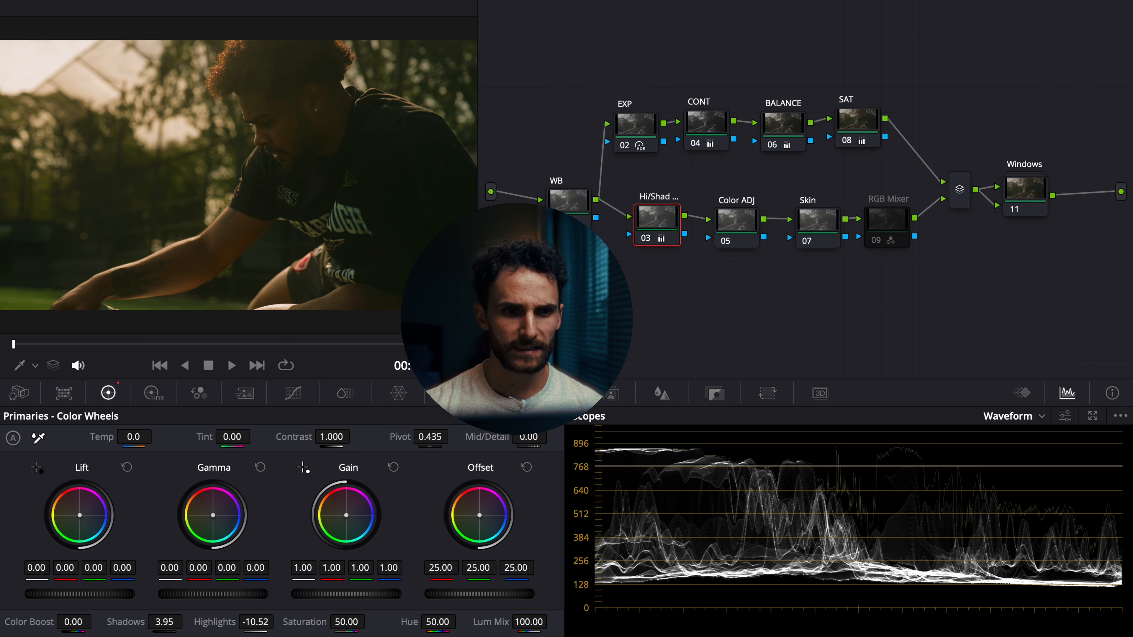
Step: On the Color ADJ node, sample the green grass beside the hand to add control points to the Hue Vs Hue curve
{"action": "left_click_drag", "start_coordinate": [182, 256], "coordinate": [326, 105]}
{"action": "scroll", "coordinate": [271, 226], "scroll_direction": "up", "scroll_amount": 2}
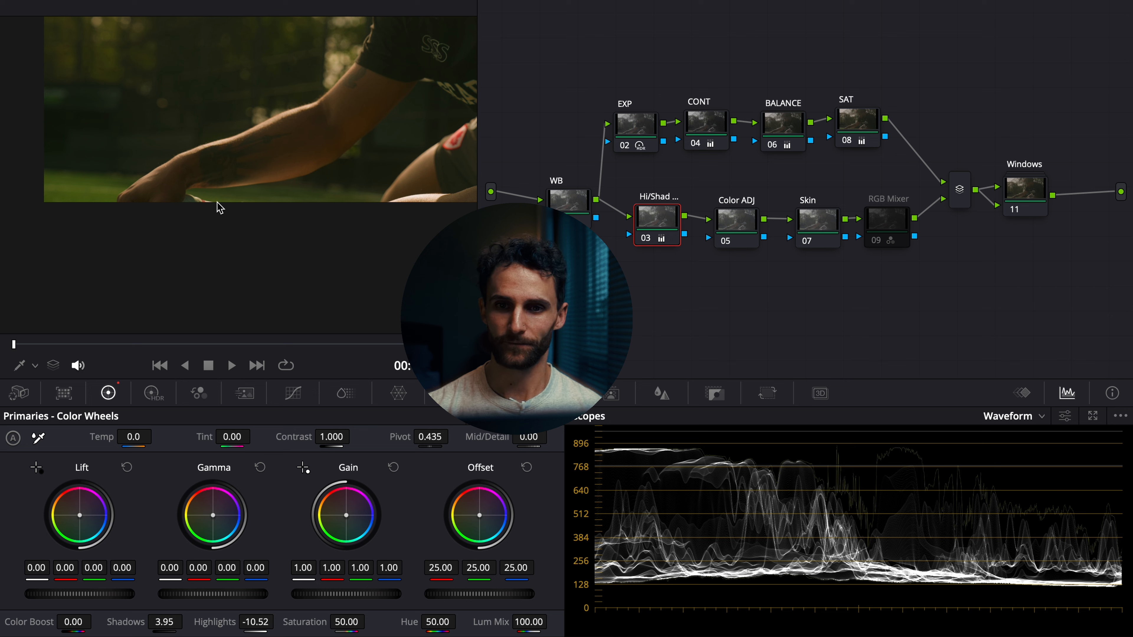
{"action": "left_click_drag", "start_coordinate": [736, 234], "coordinate": [734, 229]}
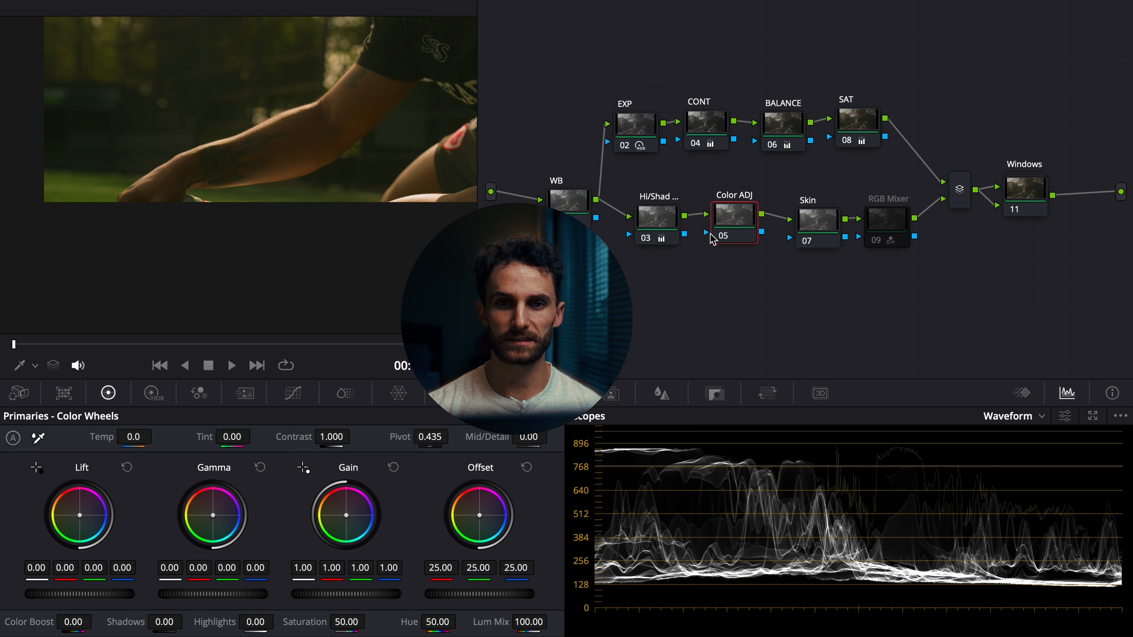
{"action": "left_click_drag", "start_coordinate": [321, 202], "coordinate": [314, 273]}
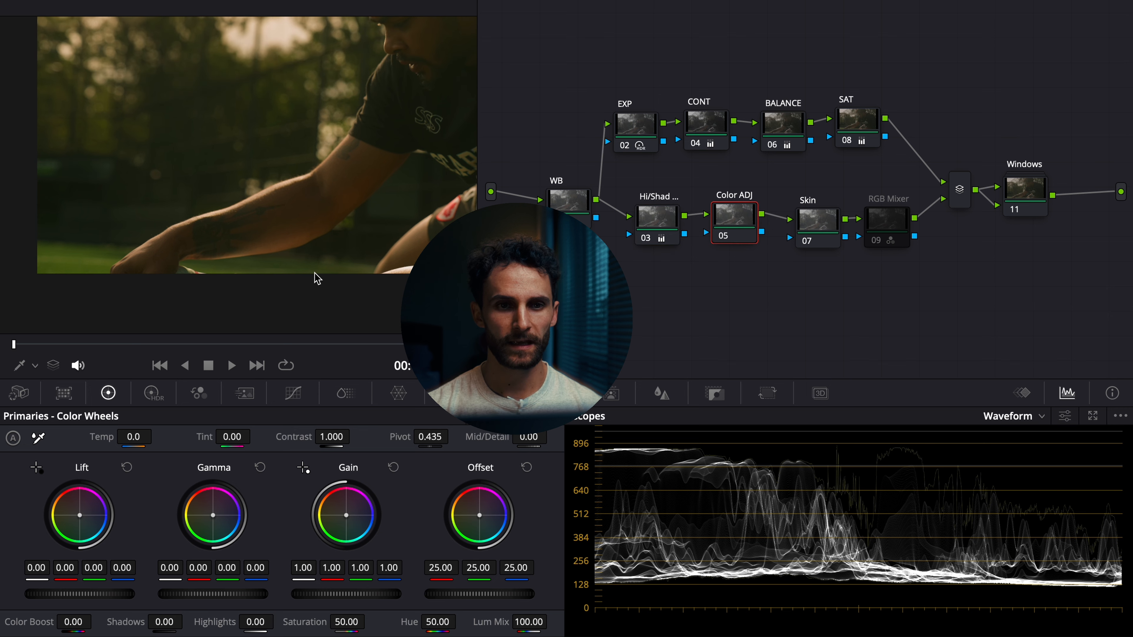
{"action": "scroll", "coordinate": [319, 275], "scroll_direction": "up", "scroll_amount": 1}
{"action": "left_click", "coordinate": [282, 392]}
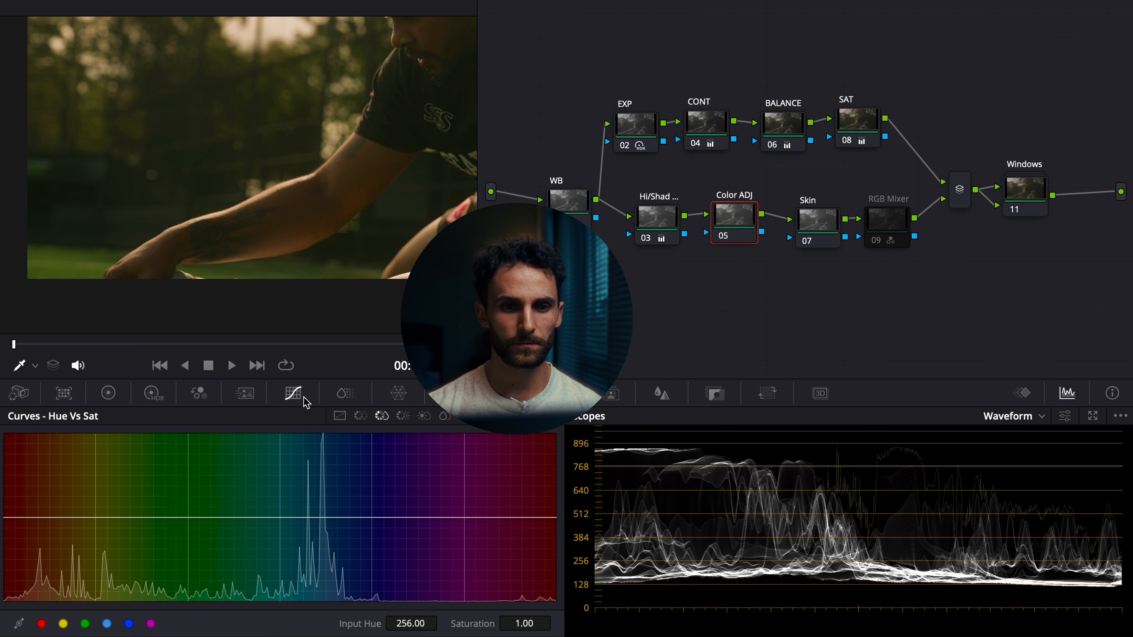
{"action": "left_click", "coordinate": [360, 415]}
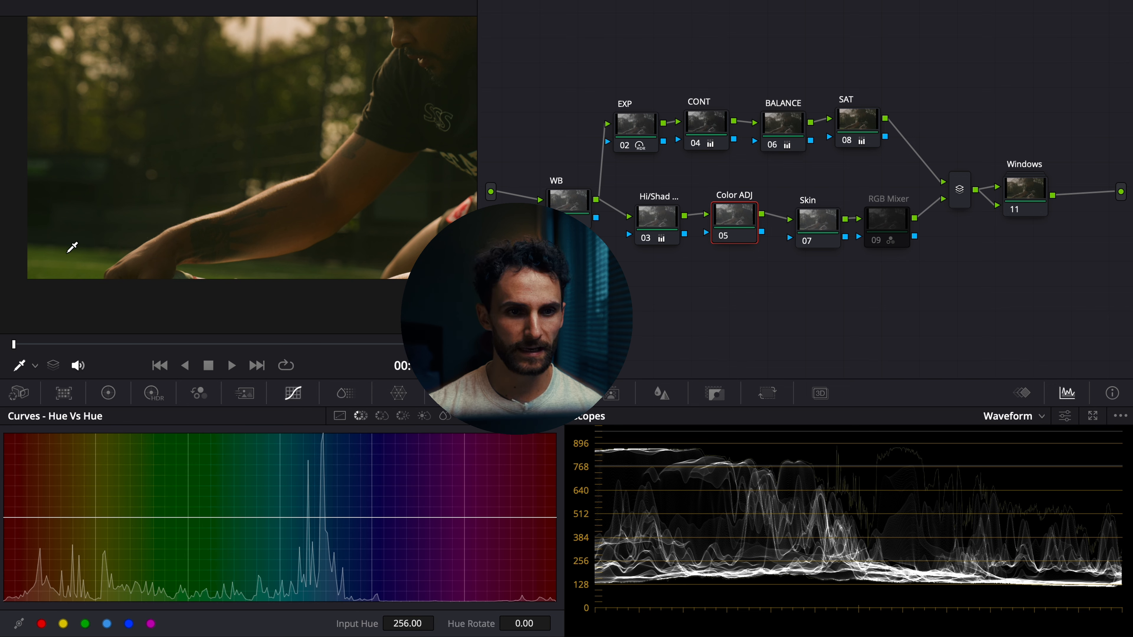
{"action": "left_click", "coordinate": [70, 249]}
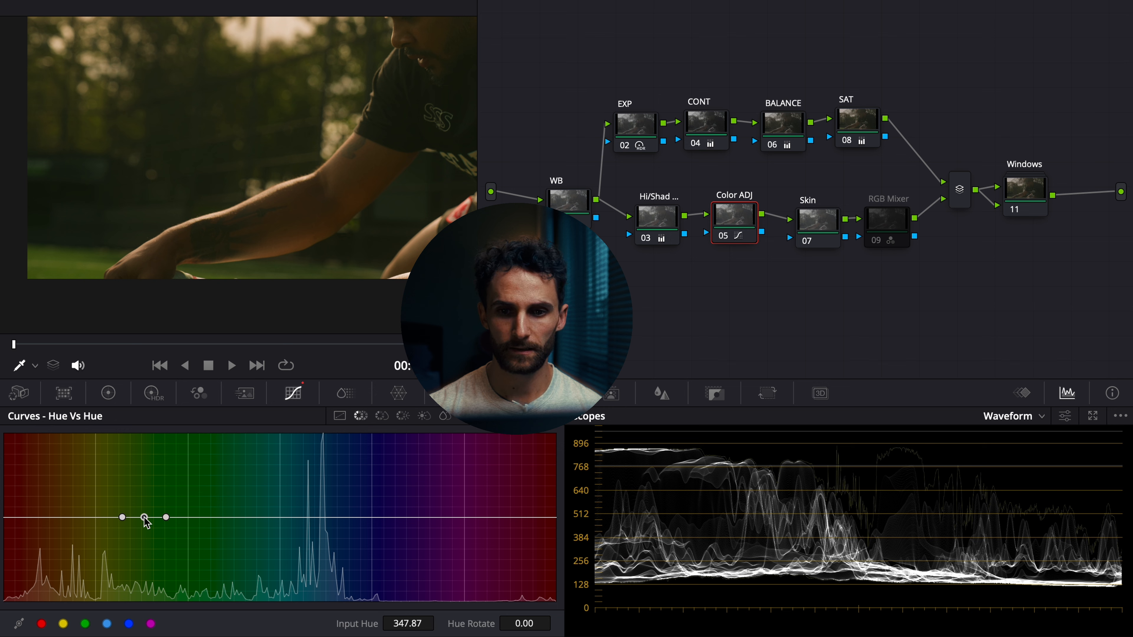
Step: With the vectorscope displayed, move the curve's middle green point to input hue 350.04 and hue rotate 10.40
{"action": "left_click", "coordinate": [1026, 416]}
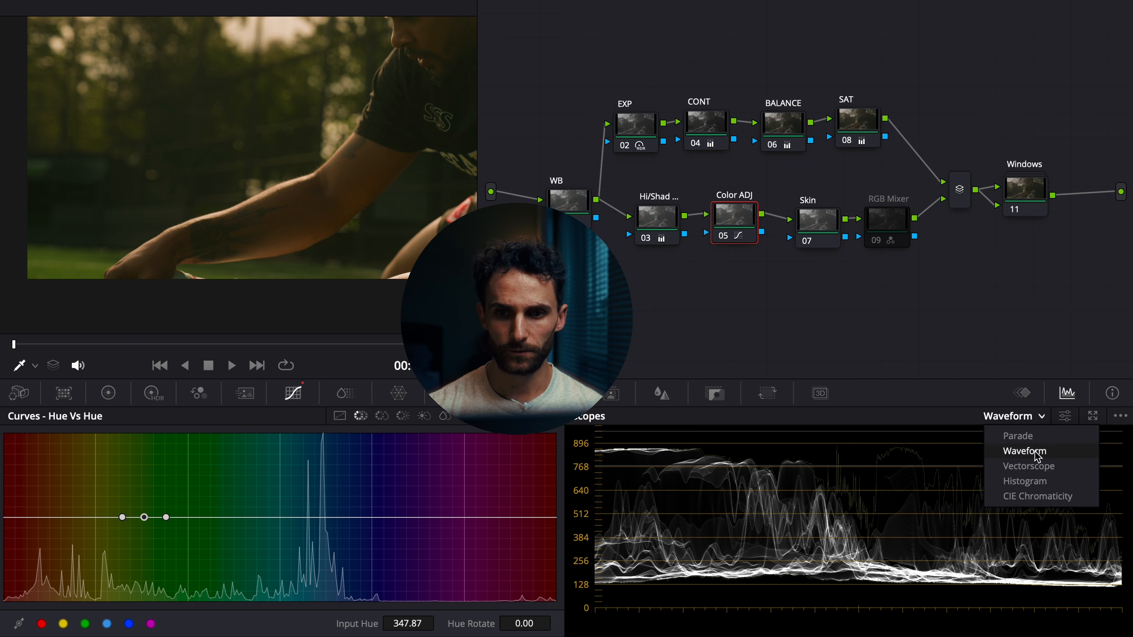
{"action": "left_click", "coordinate": [1010, 464]}
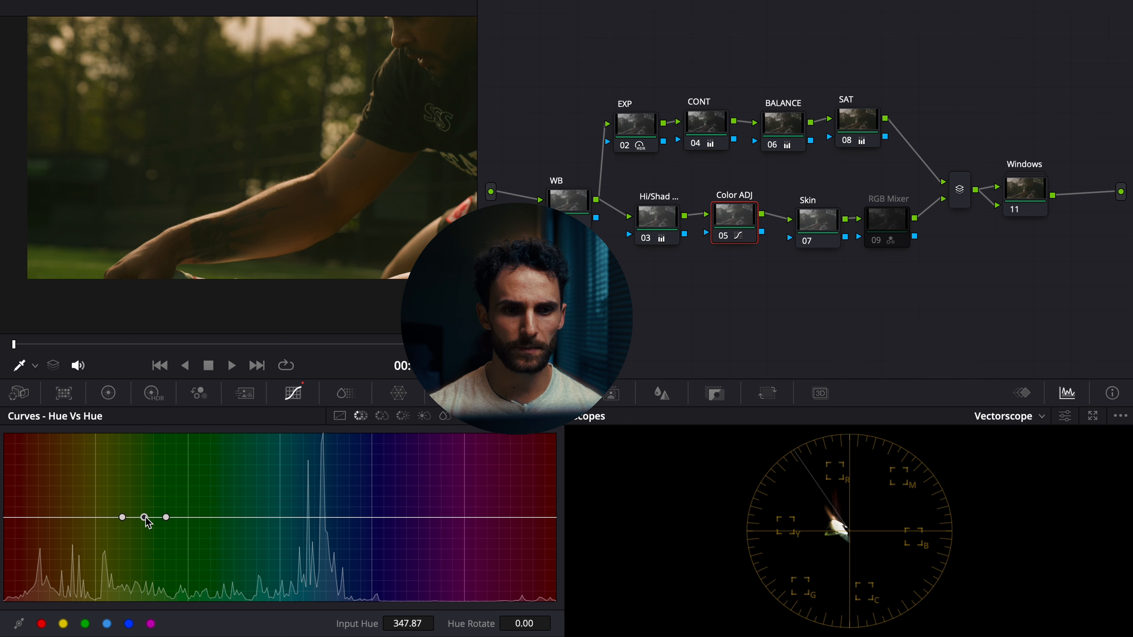
{"action": "mouse_move", "coordinate": [144, 517]}
{"action": "left_mouse_down"}
{"action": "mouse_move", "coordinate": [148, 501]}
{"action": "mouse_move", "coordinate": [148, 514]}
{"action": "left_mouse_up"}
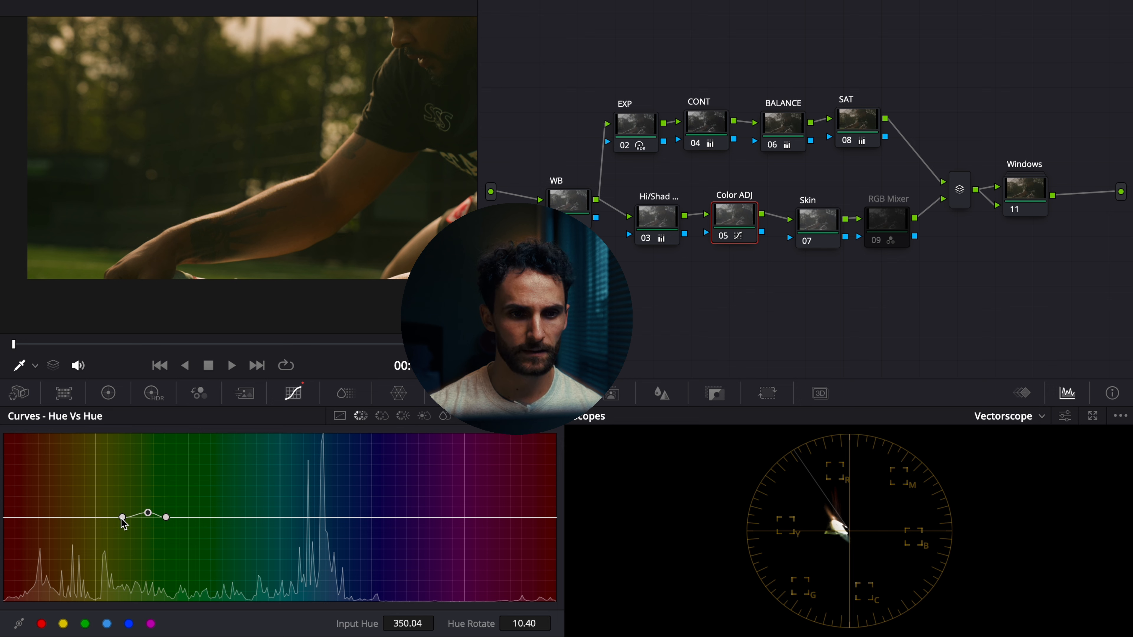
Step: Widen the green range by moving the curve point on the yellow side to input hue 325.55 with hue rotate 0
{"action": "left_click_drag", "start_coordinate": [121, 516], "coordinate": [110, 518]}
{"action": "left_click", "coordinate": [530, 620]}
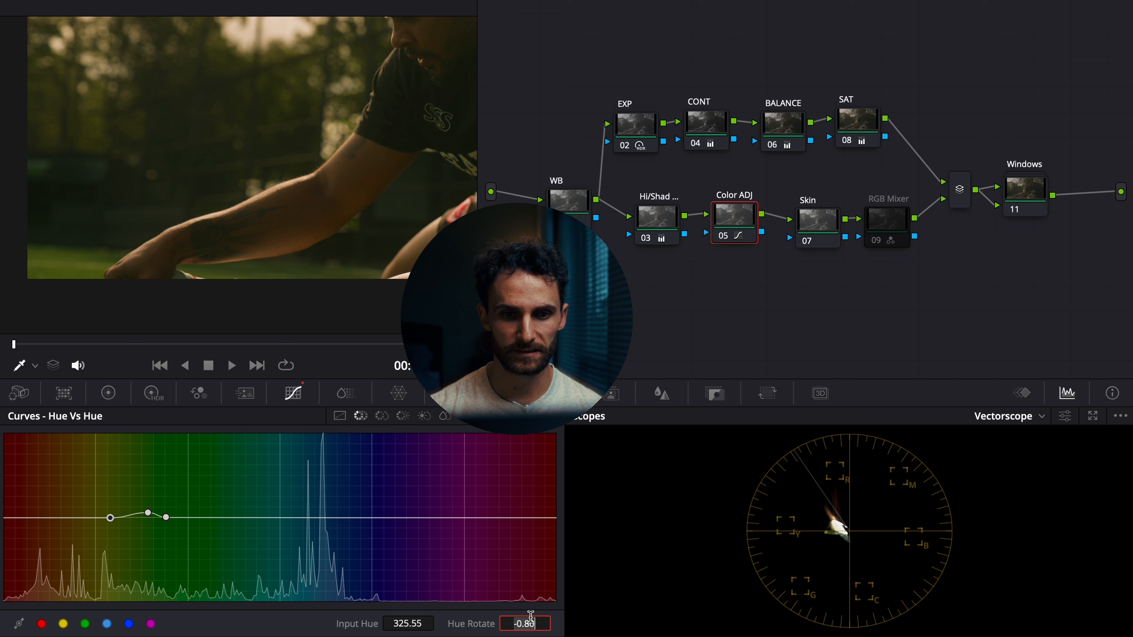
{"action": "type", "text": "0"}
{"action": "key", "text": "Return"}
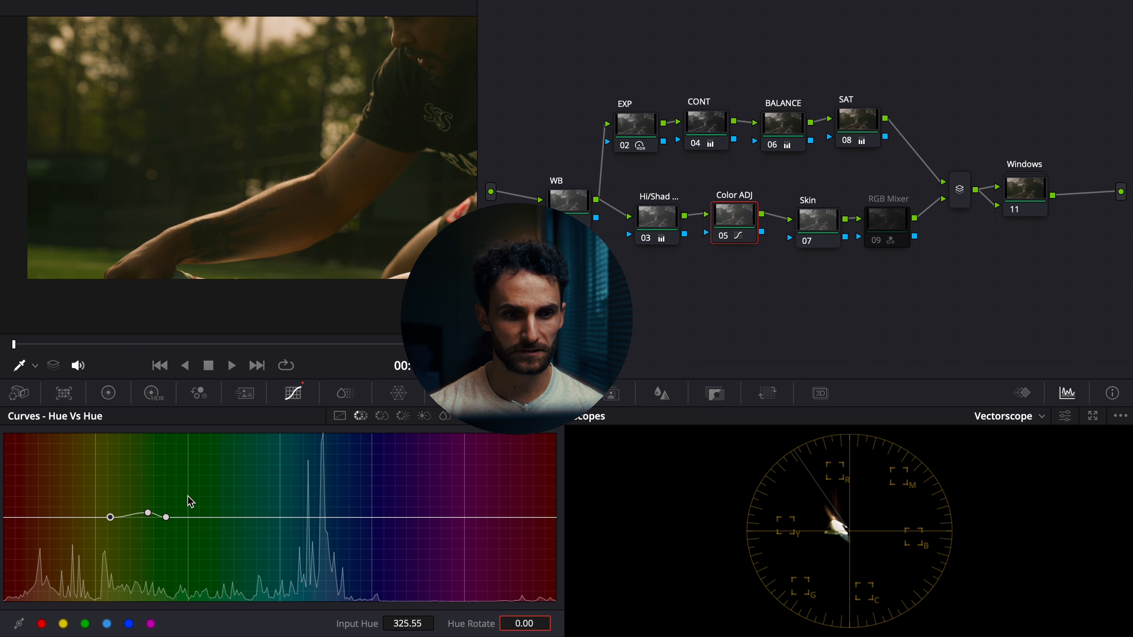
Step: Widen the green range by moving the Hue Vs Hue point on the cyan side to input hue 10.61 with hue rotate 0
{"action": "left_click", "coordinate": [166, 517]}
{"action": "left_click_drag", "start_coordinate": [166, 518], "coordinate": [179, 517]}
{"action": "double_click", "coordinate": [512, 619]}
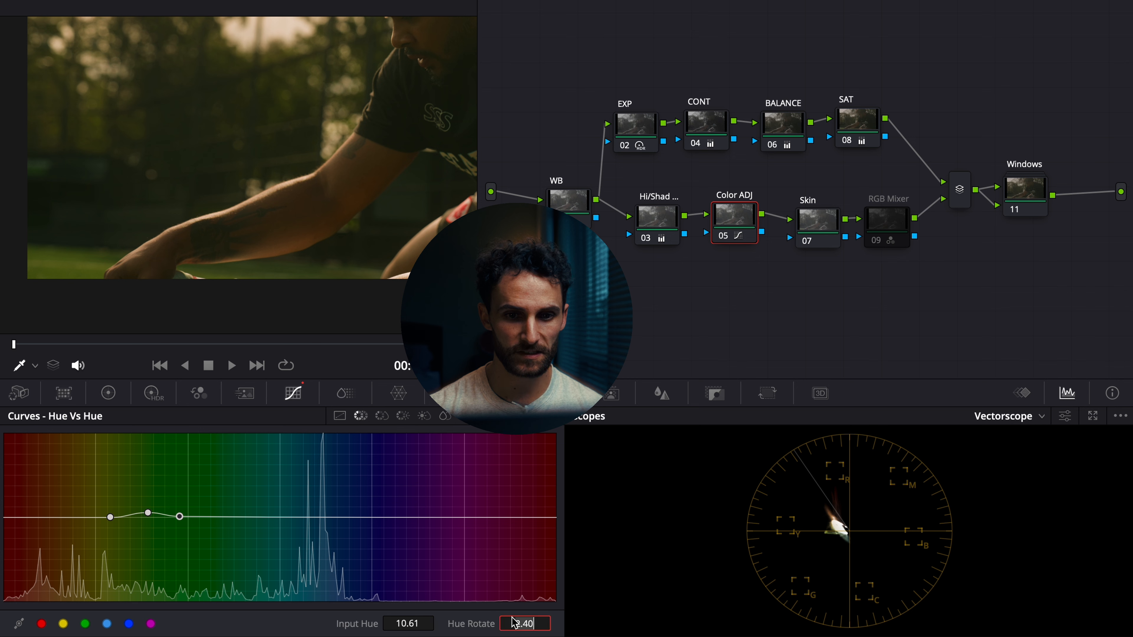
{"action": "type", "text": "0"}
{"action": "key", "text": "Return"}
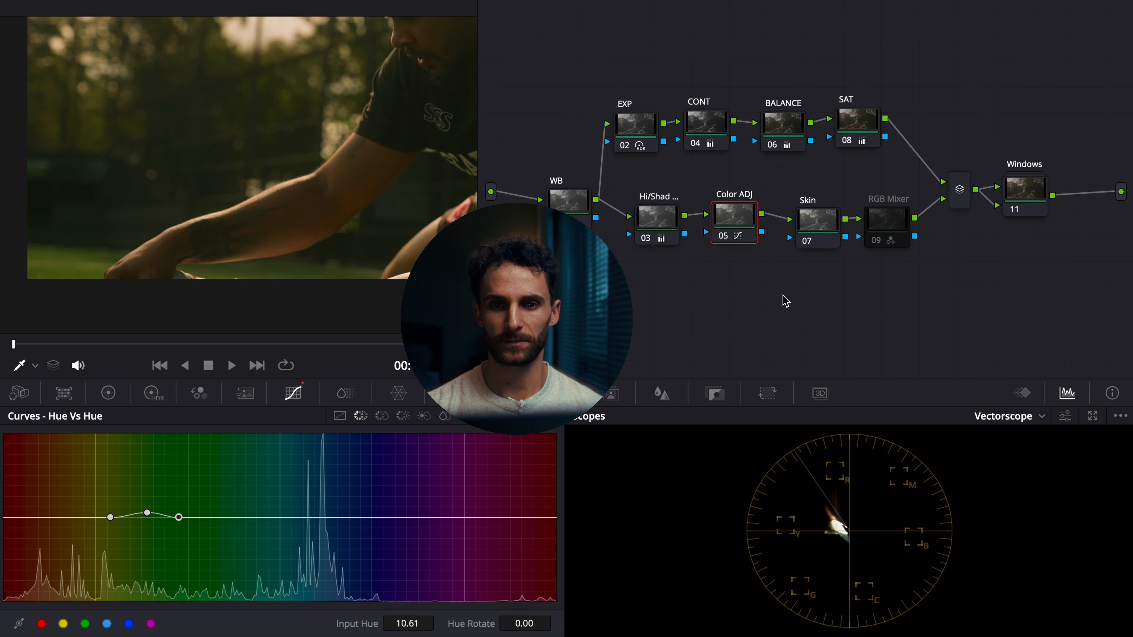
Step: On the SPLIT node, open the Custom curves in a floating window beside the image and unlink the color channels
{"action": "scroll", "coordinate": [734, 301], "scroll_direction": "right", "scroll_amount": 2}
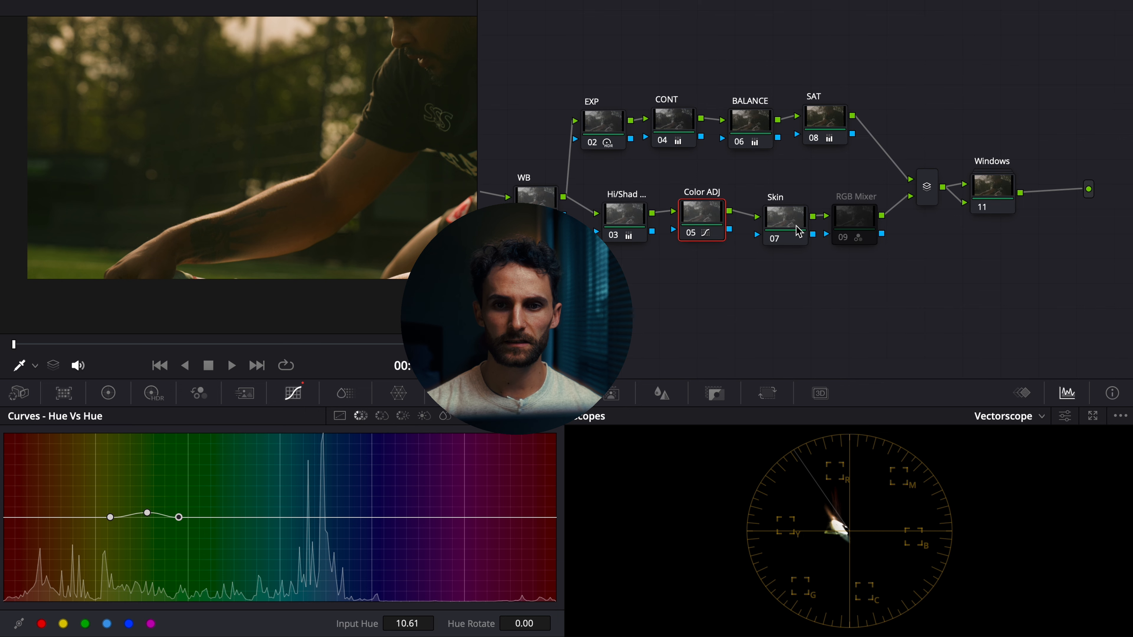
{"action": "left_click_drag", "start_coordinate": [798, 231], "coordinate": [793, 223]}
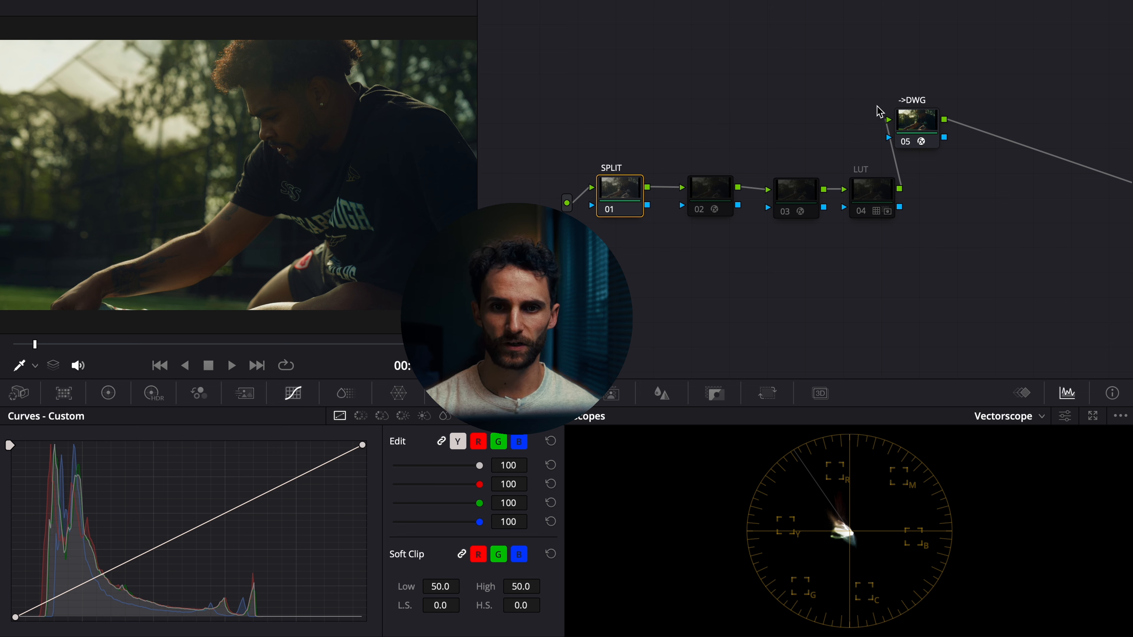
{"action": "left_click_drag", "start_coordinate": [621, 204], "coordinate": [619, 196]}
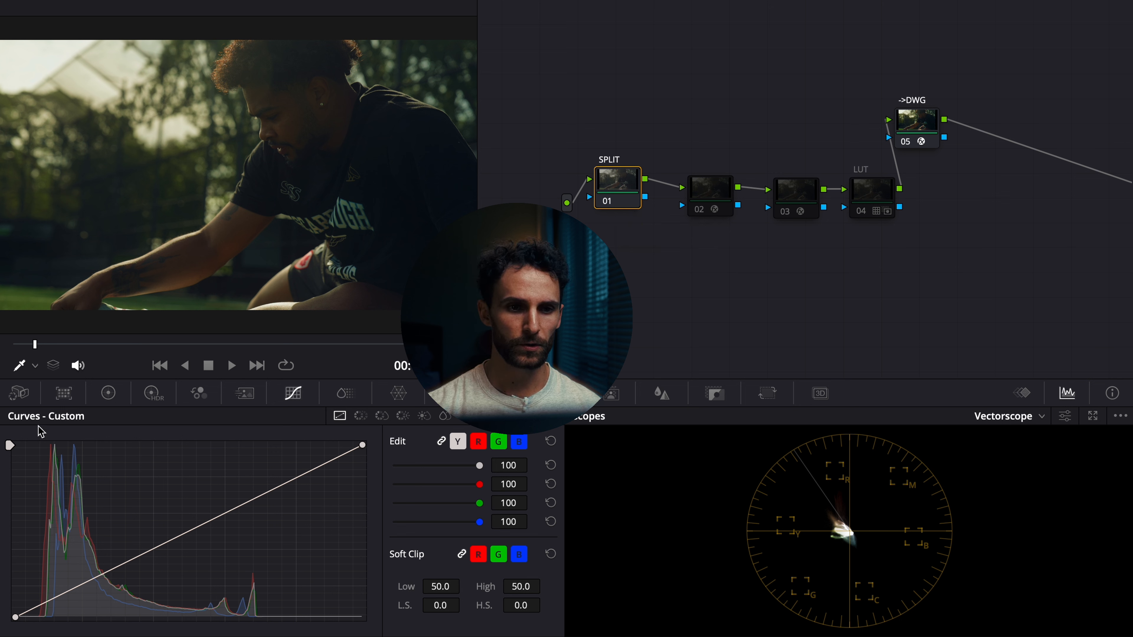
{"action": "left_click", "coordinate": [522, 416]}
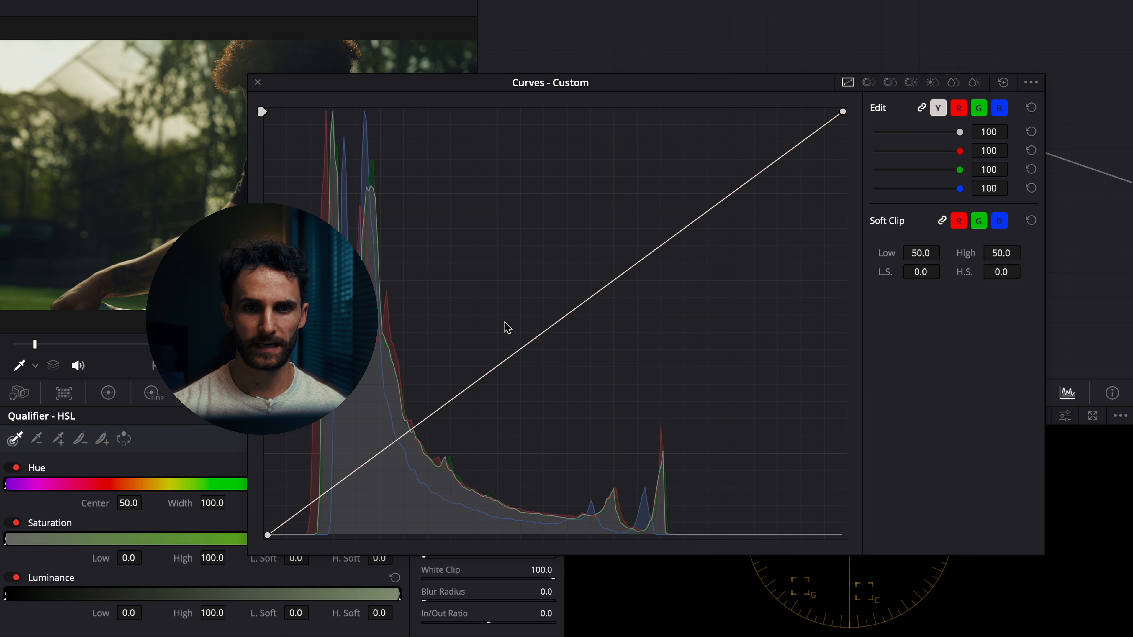
{"action": "left_click_drag", "start_coordinate": [508, 84], "coordinate": [611, 82]}
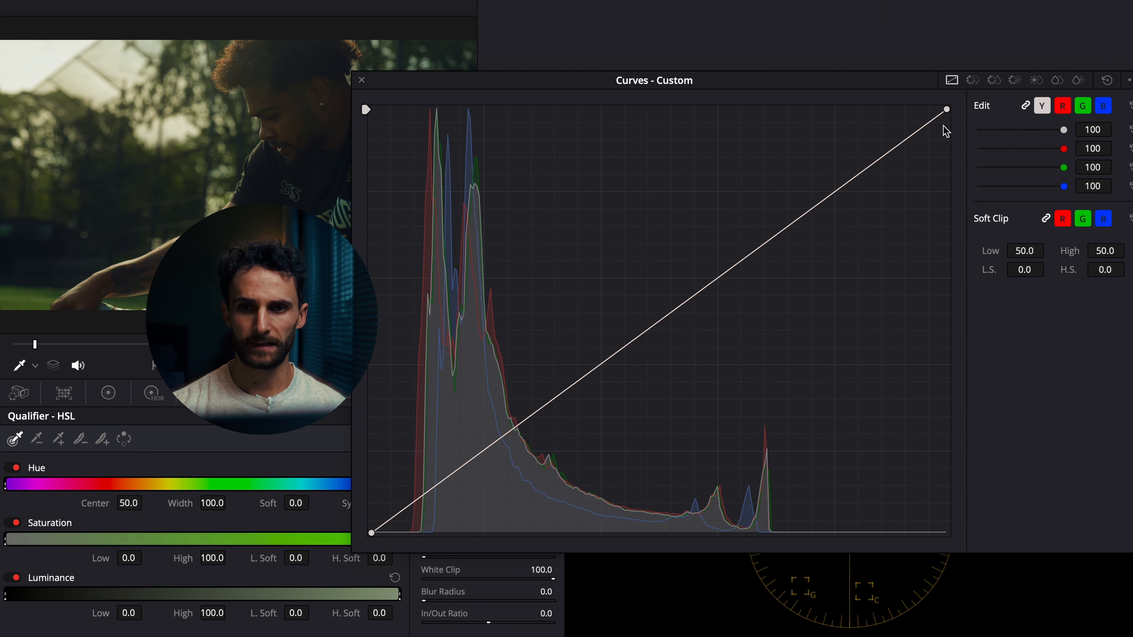
{"action": "left_click", "coordinate": [1026, 107]}
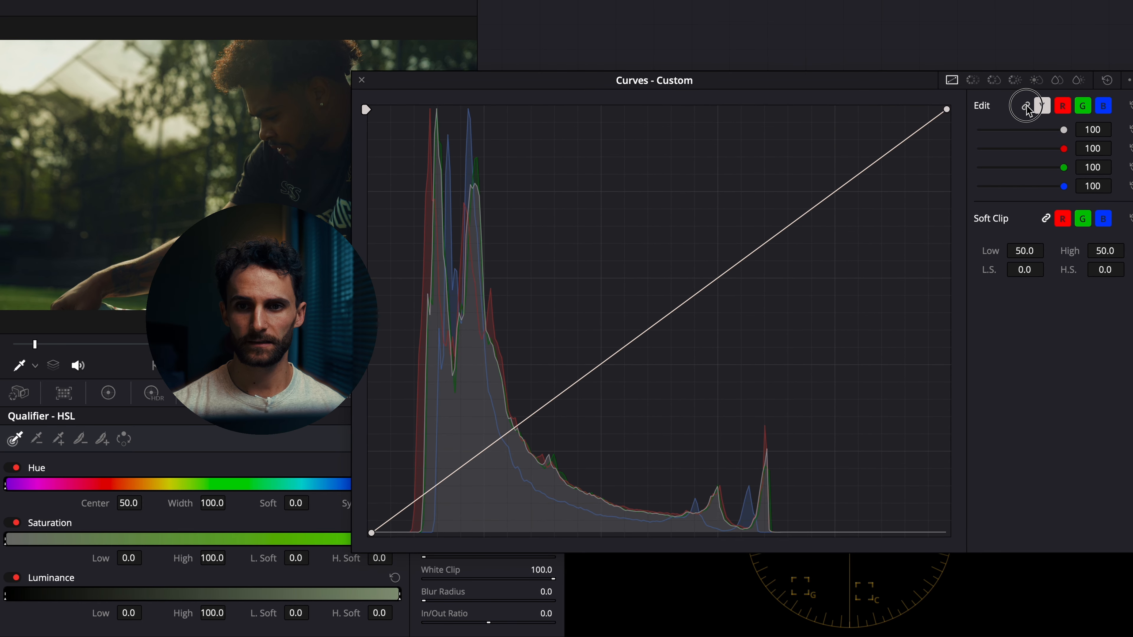
Step: On the blue curve, anchor a point in the lower tones and raise a second point in the deep shadows
{"action": "left_click", "coordinate": [1105, 108]}
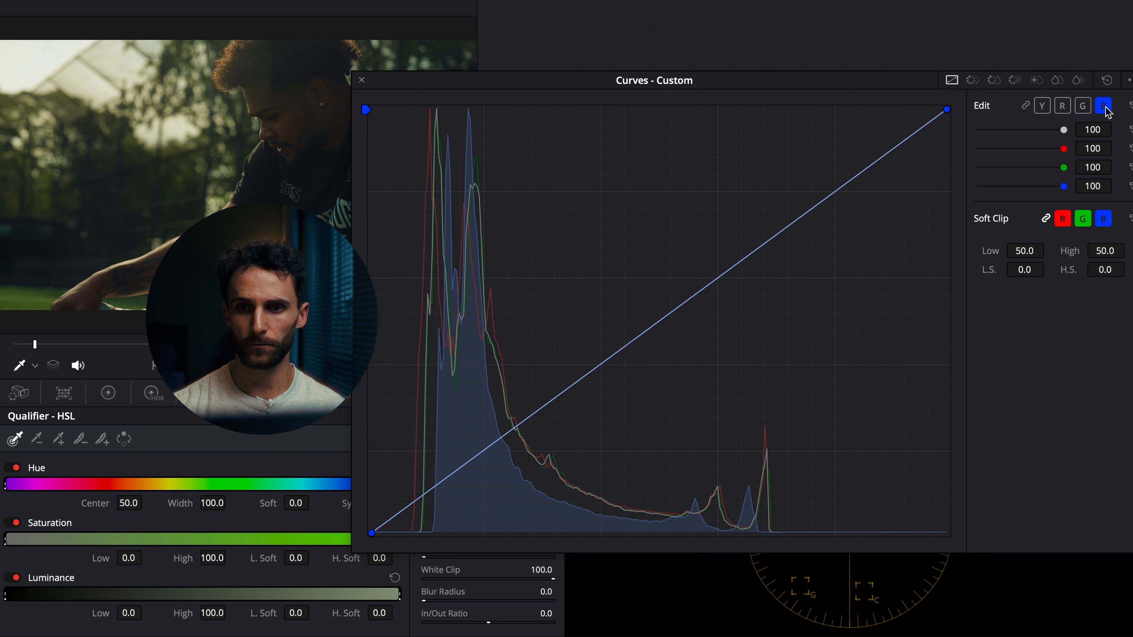
{"action": "left_click", "coordinate": [467, 462]}
{"action": "left_click_drag", "start_coordinate": [467, 462], "coordinate": [471, 463]}
{"action": "left_click", "coordinate": [472, 464]}
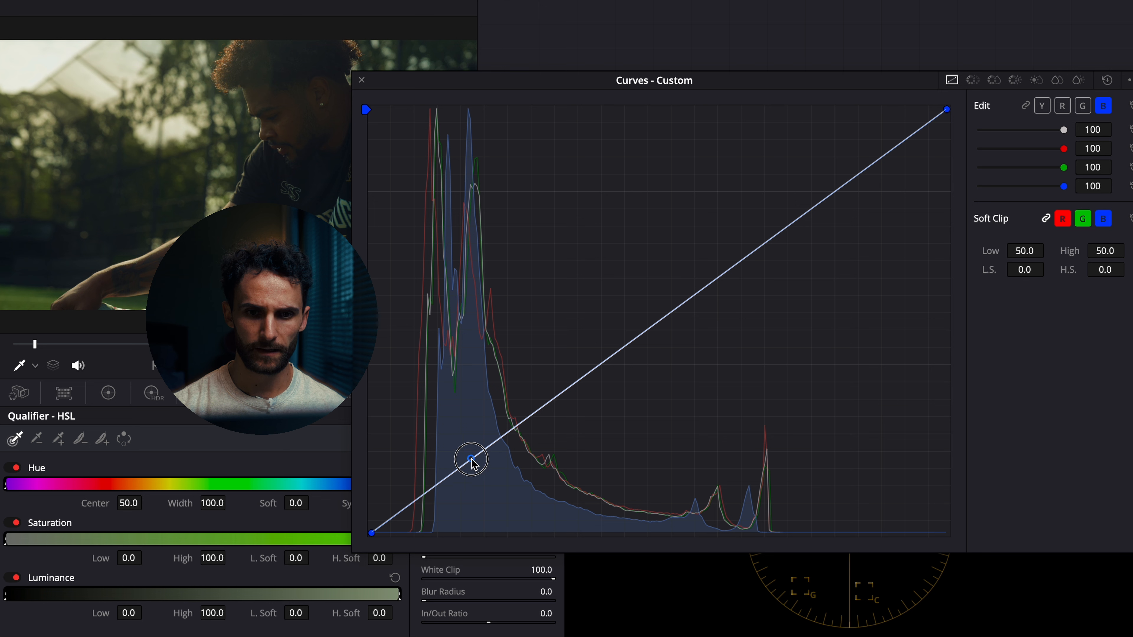
{"action": "left_click", "coordinate": [434, 487]}
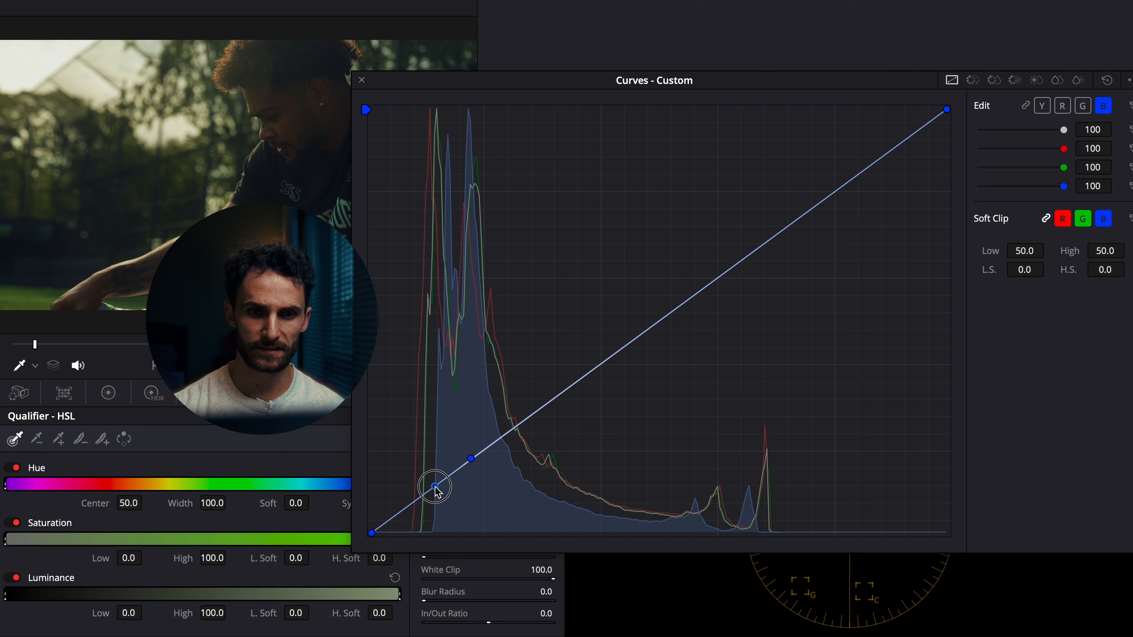
{"action": "mouse_move", "coordinate": [435, 487]}
{"action": "left_mouse_down"}
{"action": "mouse_move", "coordinate": [431, 447]}
{"action": "mouse_move", "coordinate": [441, 473]}
{"action": "left_mouse_up"}
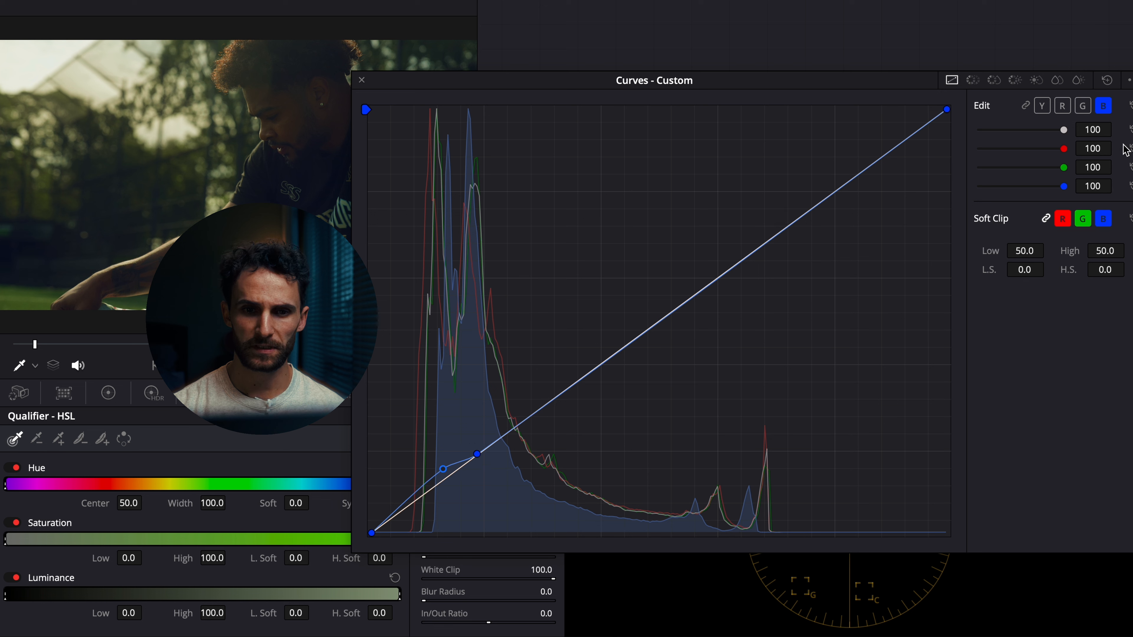
Step: On the green curve, anchor a point in the lower tones and lift the deep shadows slightly, less than the blue
{"action": "left_click", "coordinate": [1085, 107]}
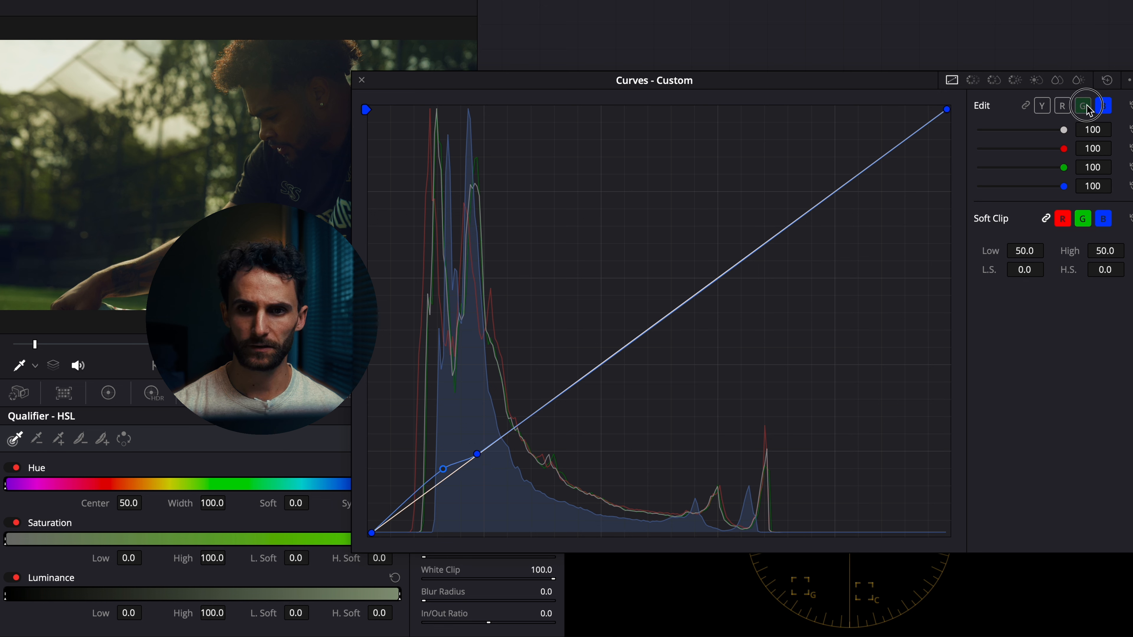
{"action": "left_click", "coordinate": [480, 459]}
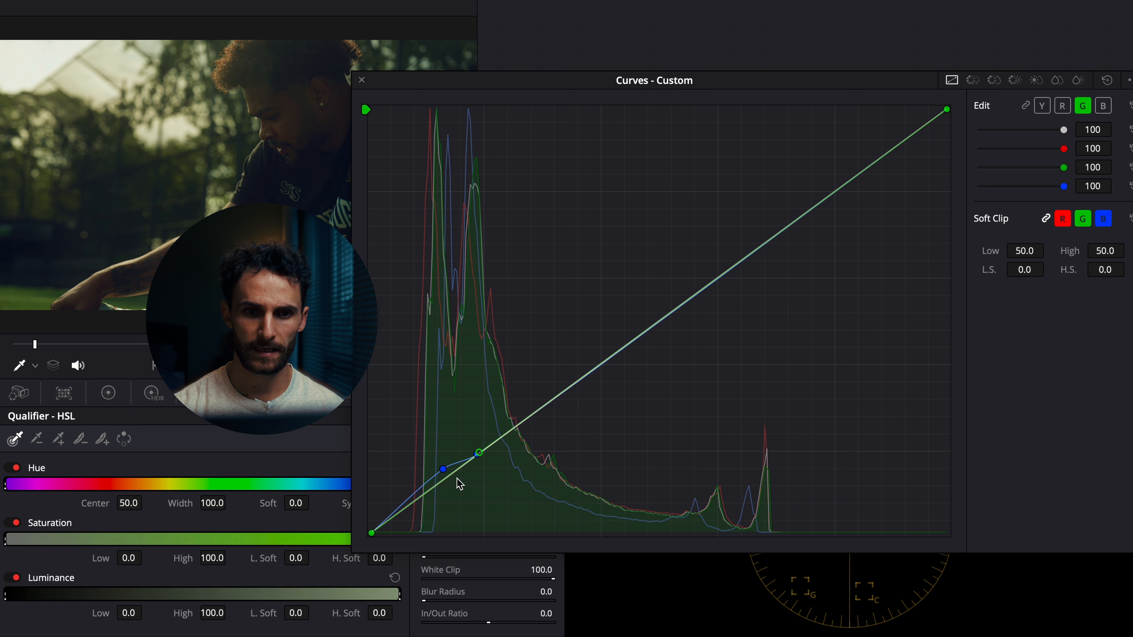
{"action": "left_click", "coordinate": [442, 476]}
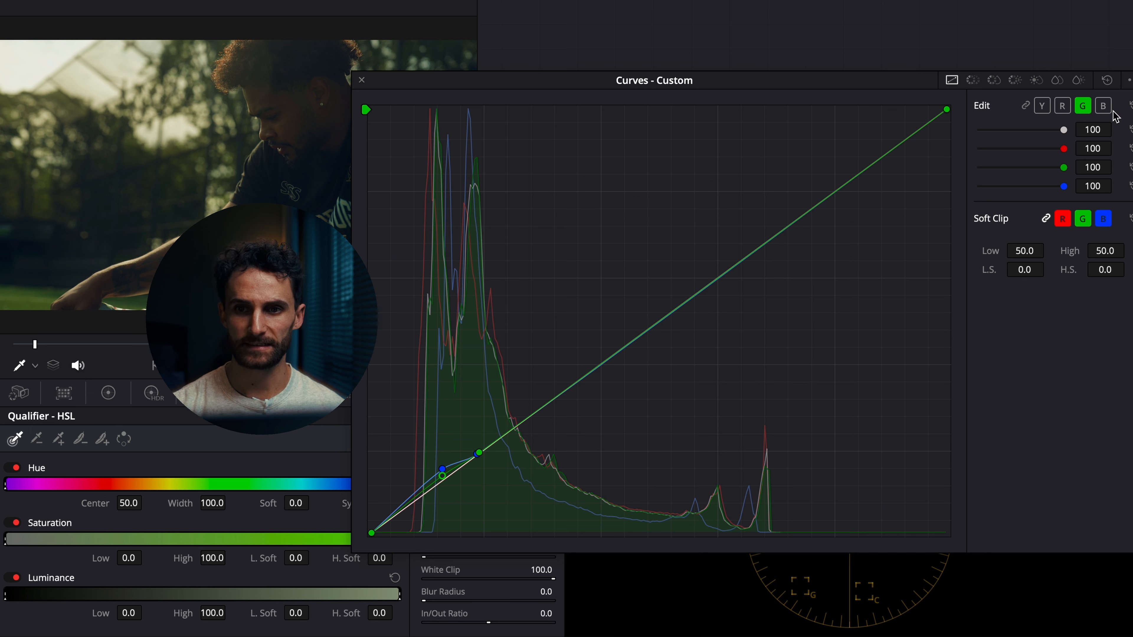
Step: On the red curve, anchor a point in the lower midtones and raise an upper point slightly to warm the highlights
{"action": "left_click", "coordinate": [1064, 107]}
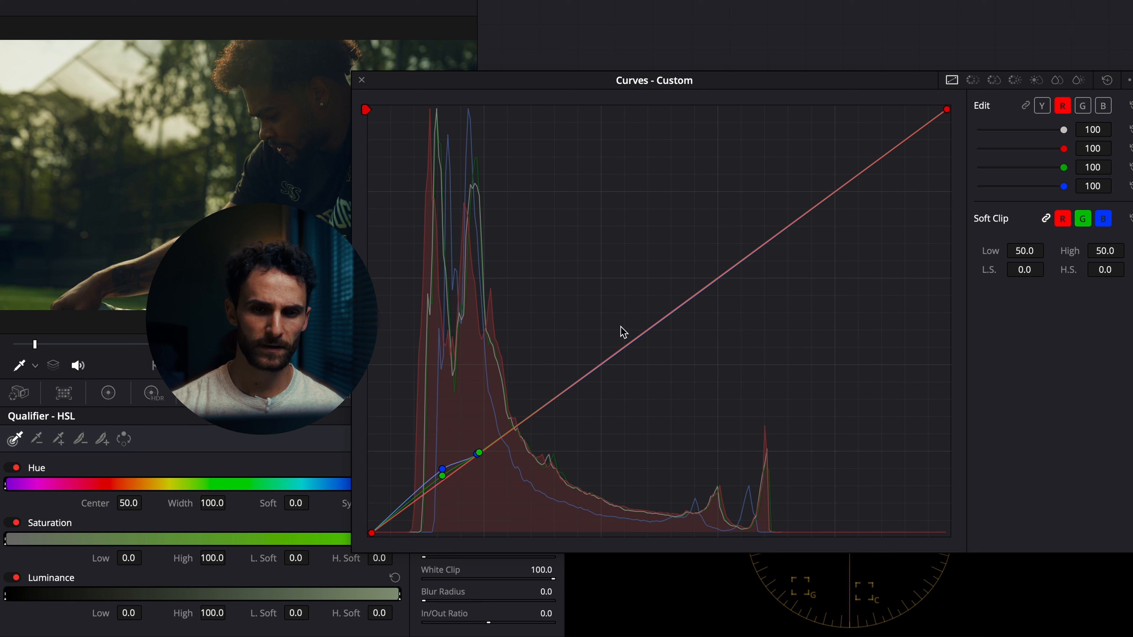
{"action": "left_click", "coordinate": [573, 384]}
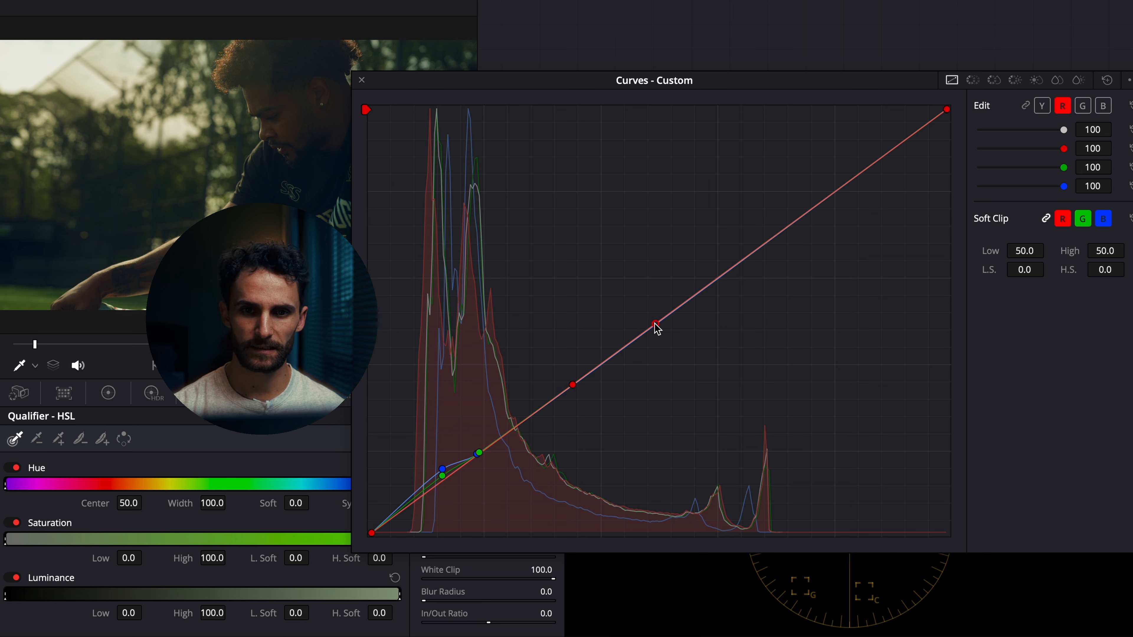
{"action": "left_click_drag", "start_coordinate": [655, 325], "coordinate": [683, 298]}
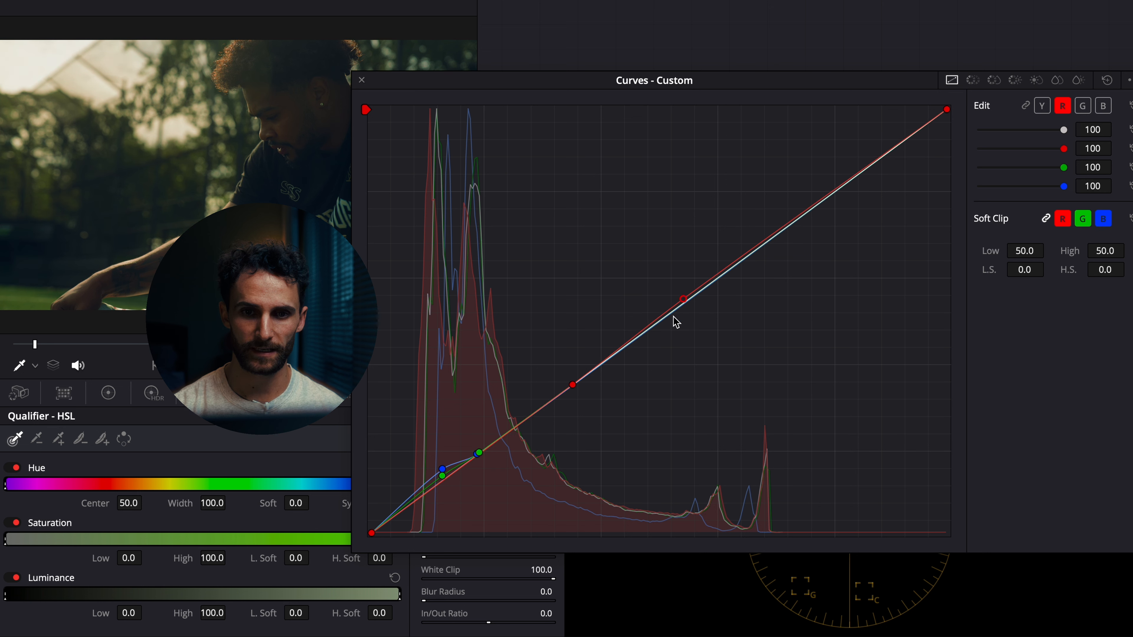
{"action": "left_click_drag", "start_coordinate": [574, 385], "coordinate": [541, 405]}
{"action": "left_click_drag", "start_coordinate": [683, 299], "coordinate": [679, 305]}
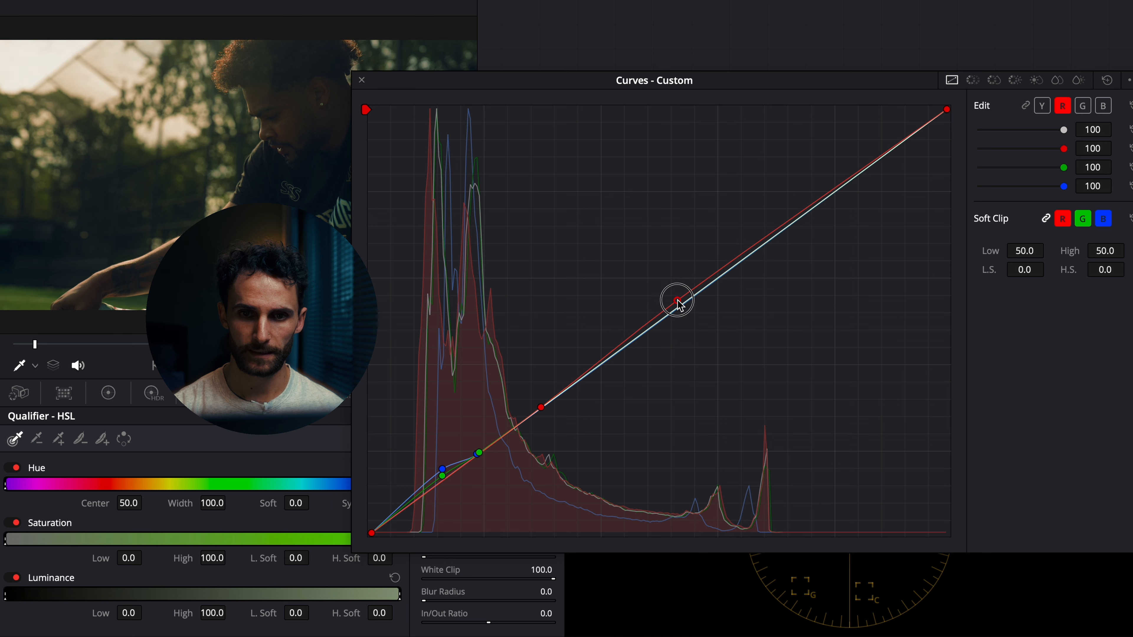
{"action": "left_click", "coordinate": [677, 300]}
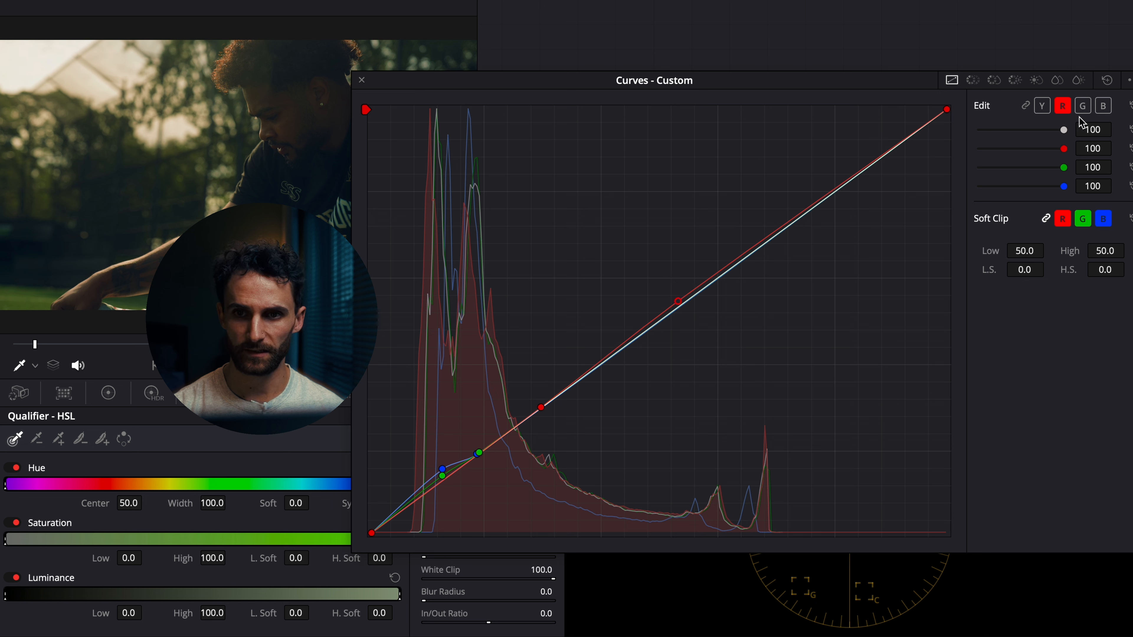
Step: On the green curve, anchor the lower midtones and raise an upper point slightly, keeping it below the red curve
{"action": "left_click", "coordinate": [1082, 106]}
{"action": "left_click", "coordinate": [545, 404]}
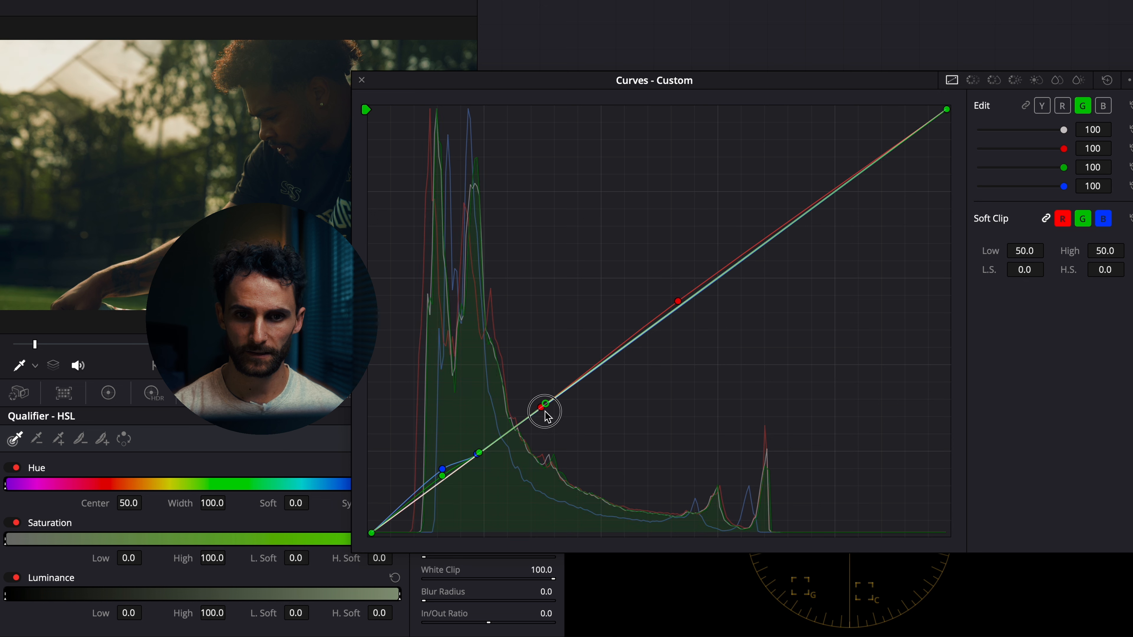
{"action": "left_click_drag", "start_coordinate": [678, 309], "coordinate": [682, 304]}
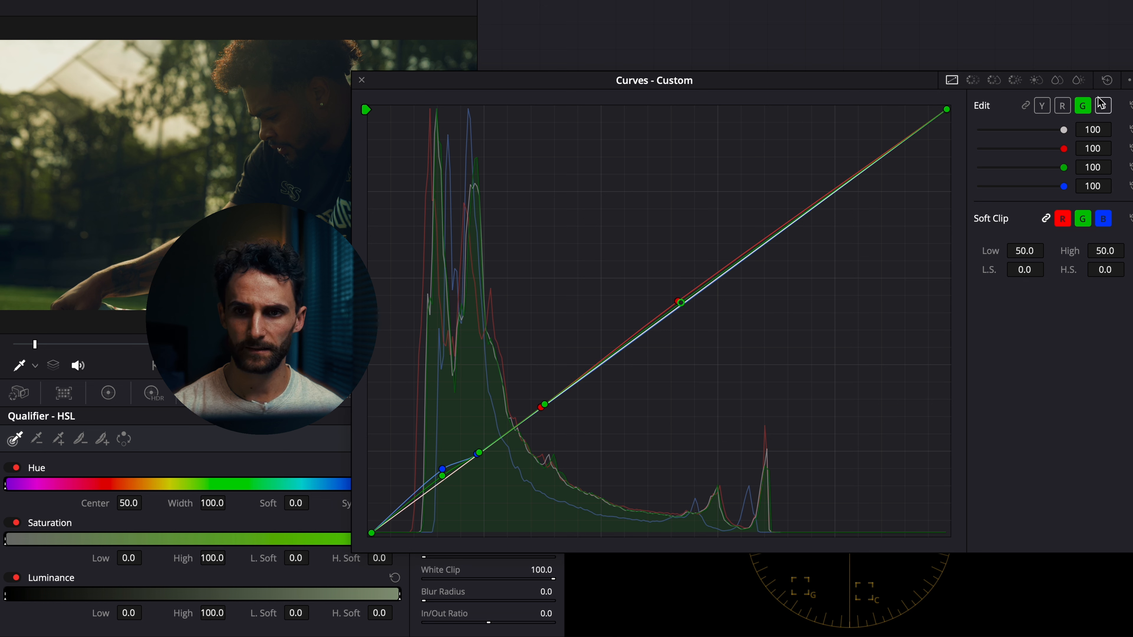
Step: On the blue curve, anchor the lower midtones and pull an upper point slightly down, then close the floating curves window
{"action": "left_click", "coordinate": [1104, 106]}
{"action": "left_click_drag", "start_coordinate": [558, 400], "coordinate": [546, 403]}
{"action": "left_click", "coordinate": [697, 289]}
{"action": "left_click_drag", "start_coordinate": [698, 291], "coordinate": [695, 299]}
{"action": "left_click", "coordinate": [363, 81]}
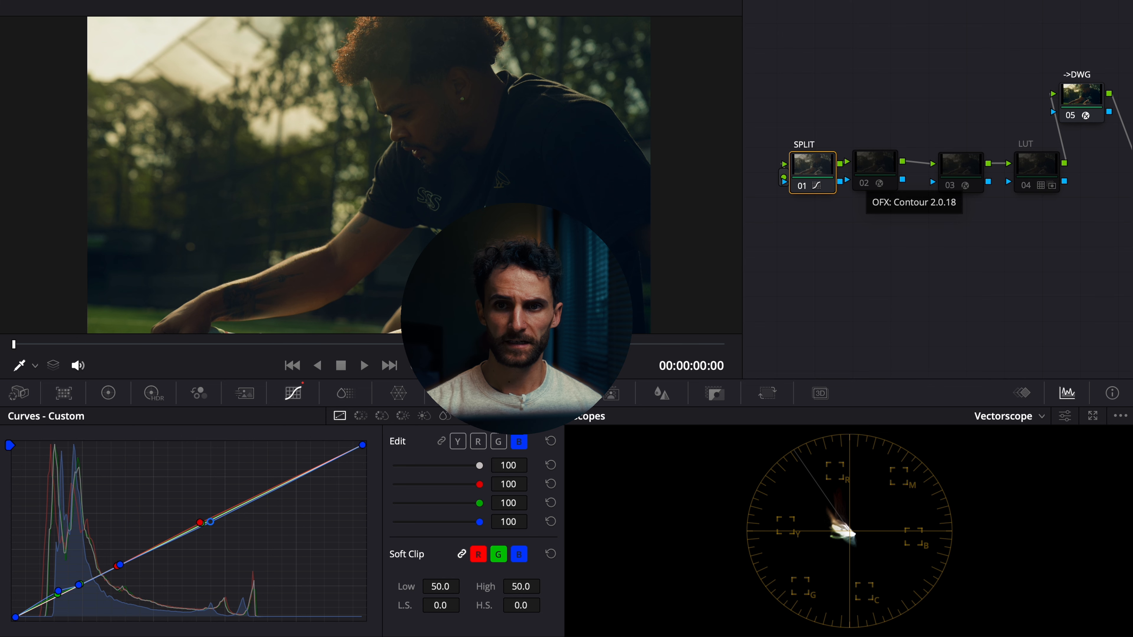
Step: In the Clip node graph, enable node 09 after the Skin node and display its RGB Mixer settings
{"action": "left_click", "coordinate": [959, 21]}
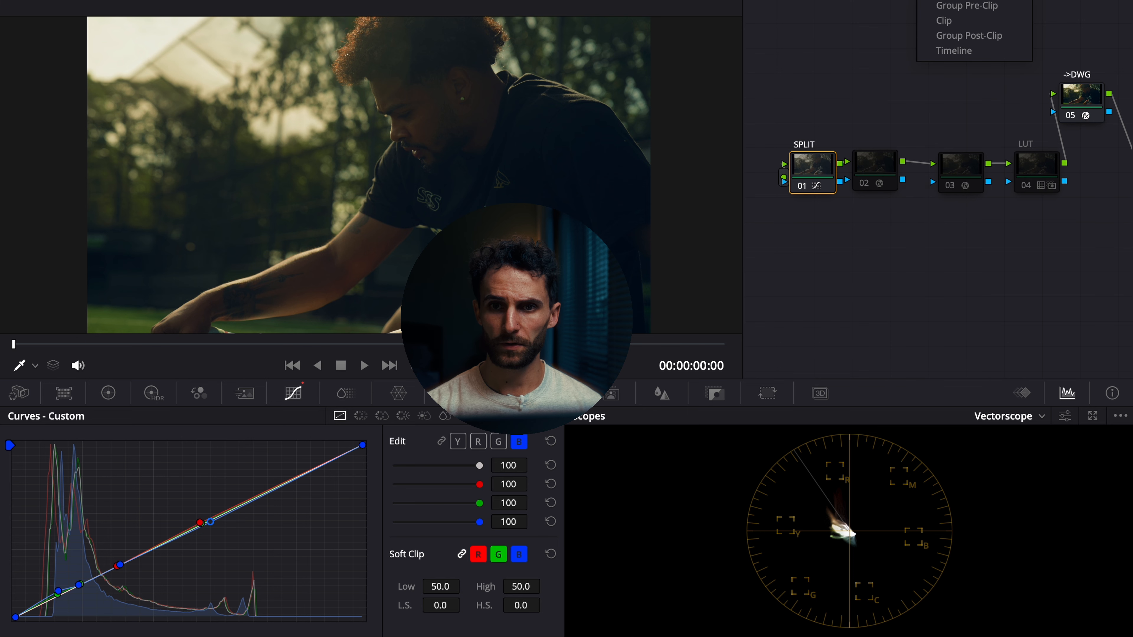
{"action": "left_click", "coordinate": [967, 21]}
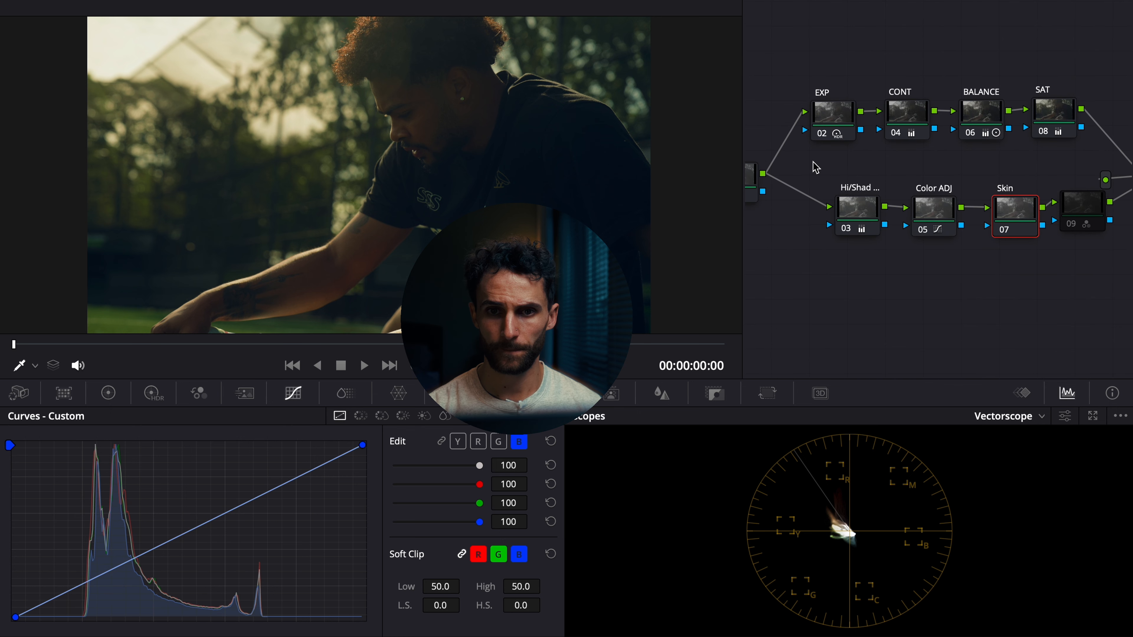
{"action": "left_click_drag", "start_coordinate": [747, 151], "coordinate": [602, 152]}
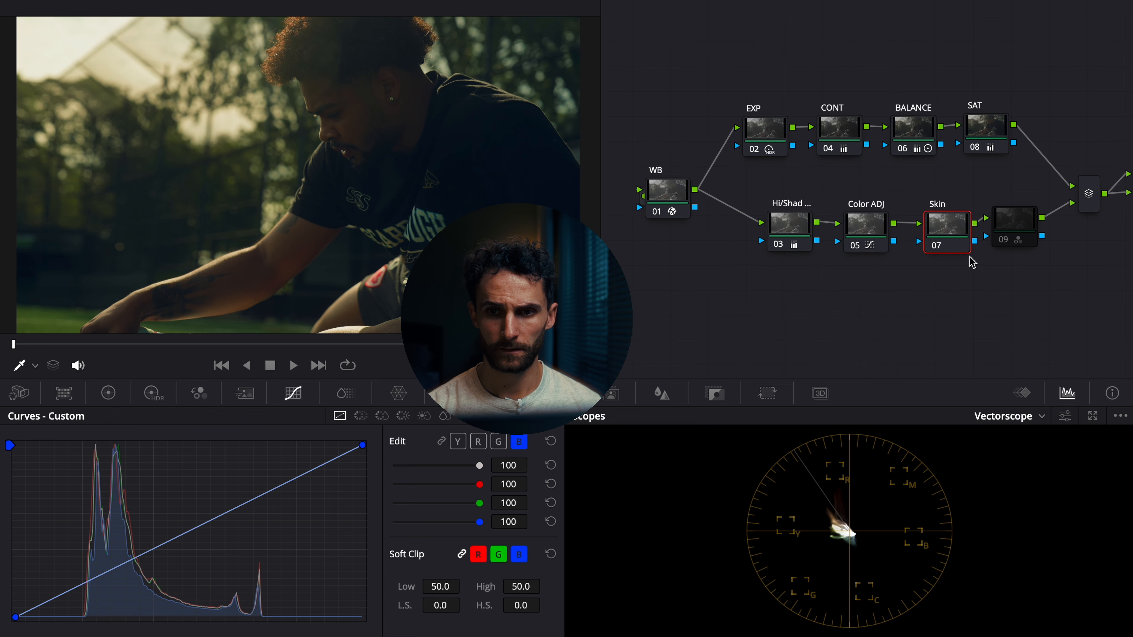
{"action": "left_click", "coordinate": [1010, 216]}
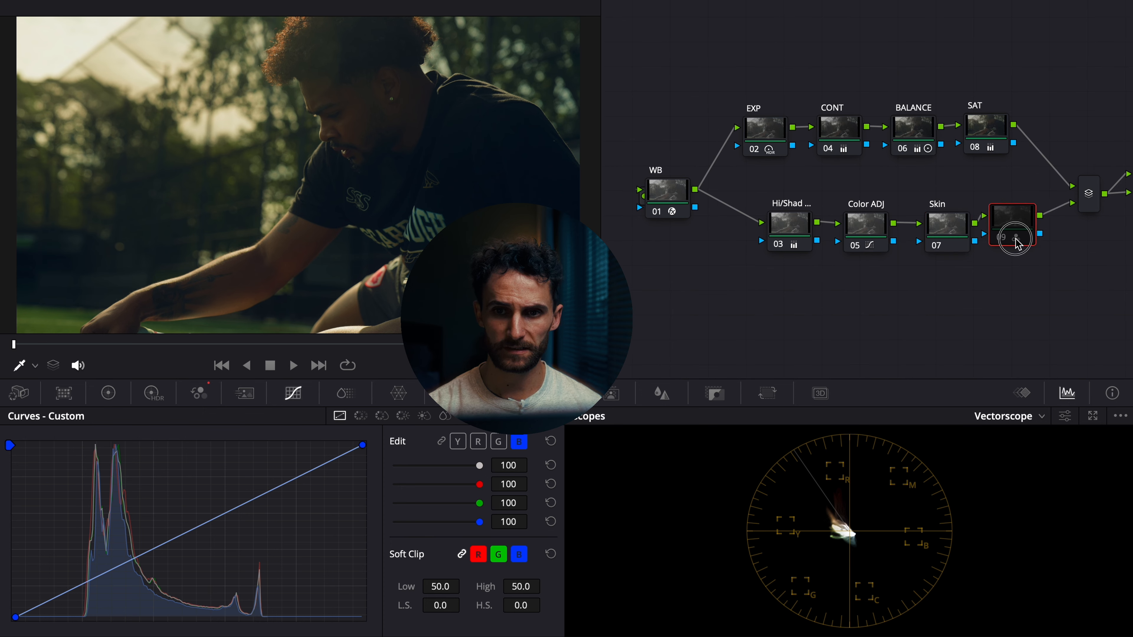
{"action": "left_click_drag", "start_coordinate": [1015, 240], "coordinate": [1022, 246]}
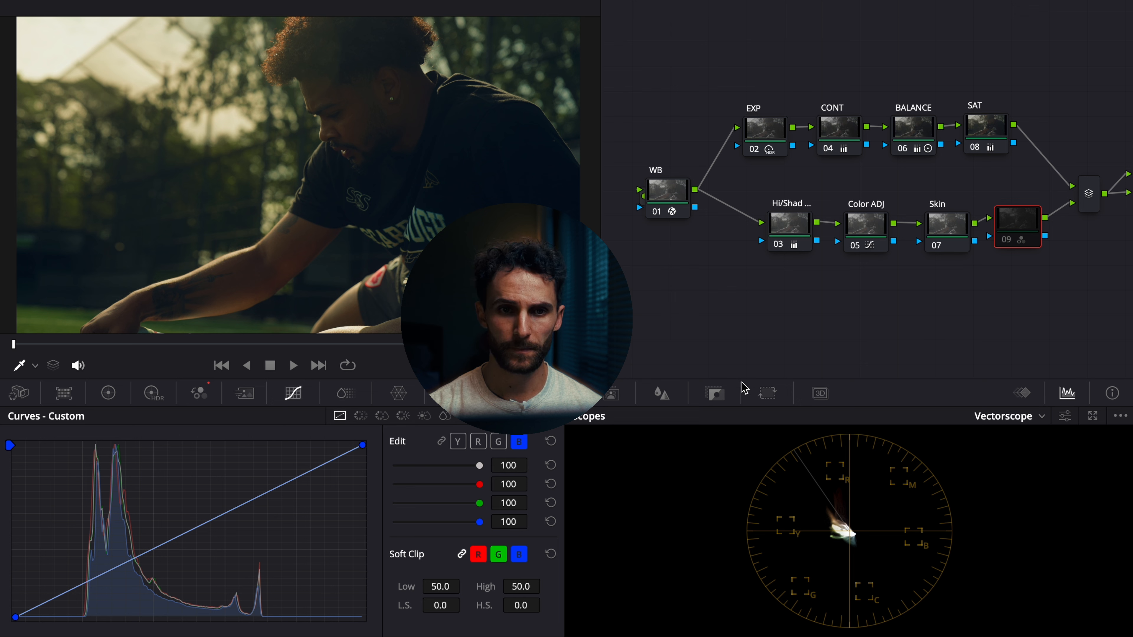
{"action": "left_click", "coordinate": [206, 393]}
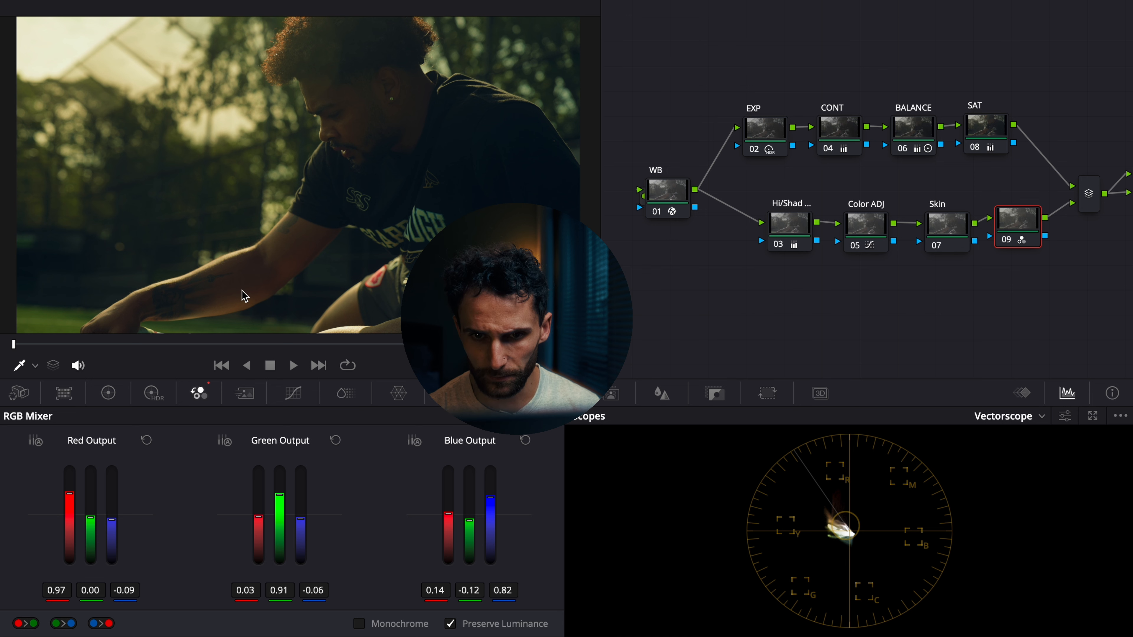
Step: On the Skin node, set the ColorSlice Skin hue to 0.086, using the viewer's Qualifier picker to check skin on the vectorscope
{"action": "left_click", "coordinate": [955, 228]}
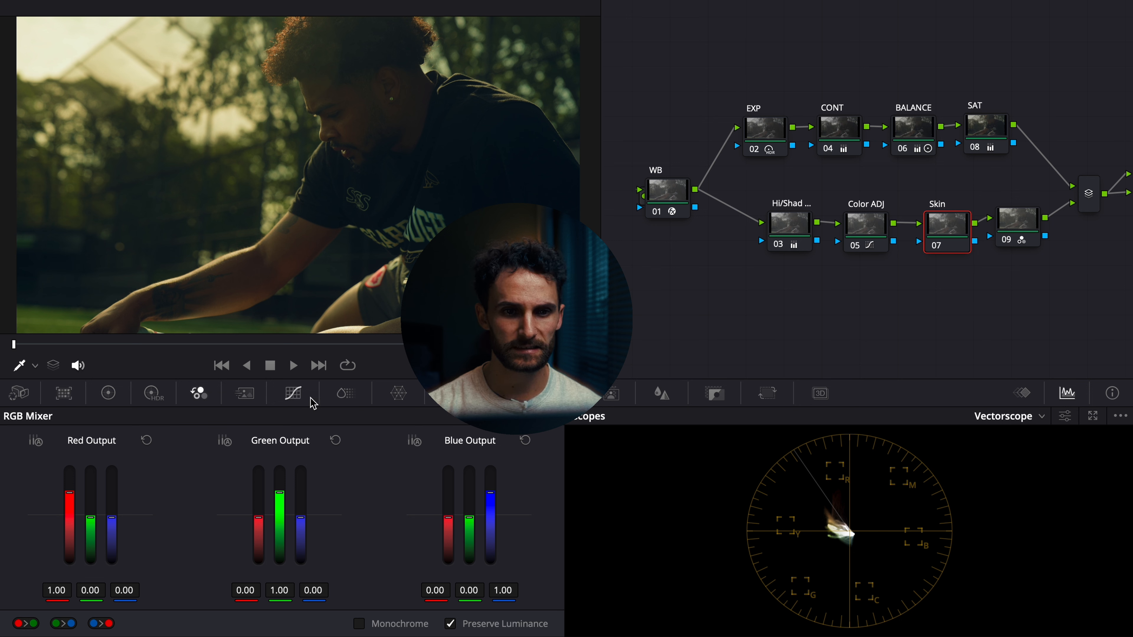
{"action": "left_click", "coordinate": [339, 401]}
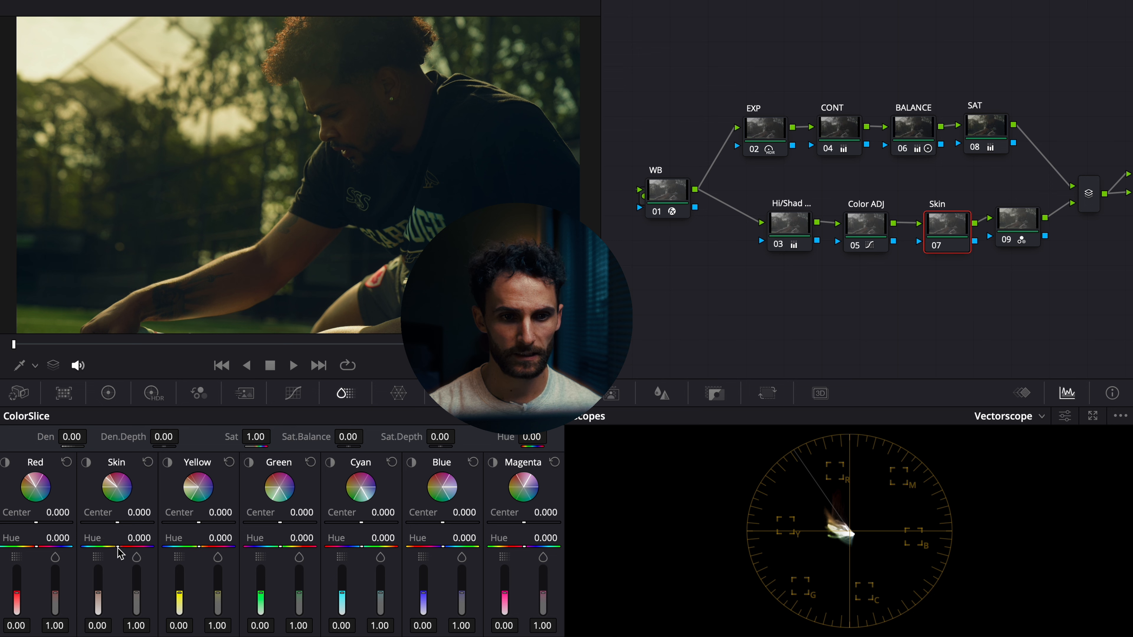
{"action": "left_click_drag", "start_coordinate": [119, 547], "coordinate": [119, 546]}
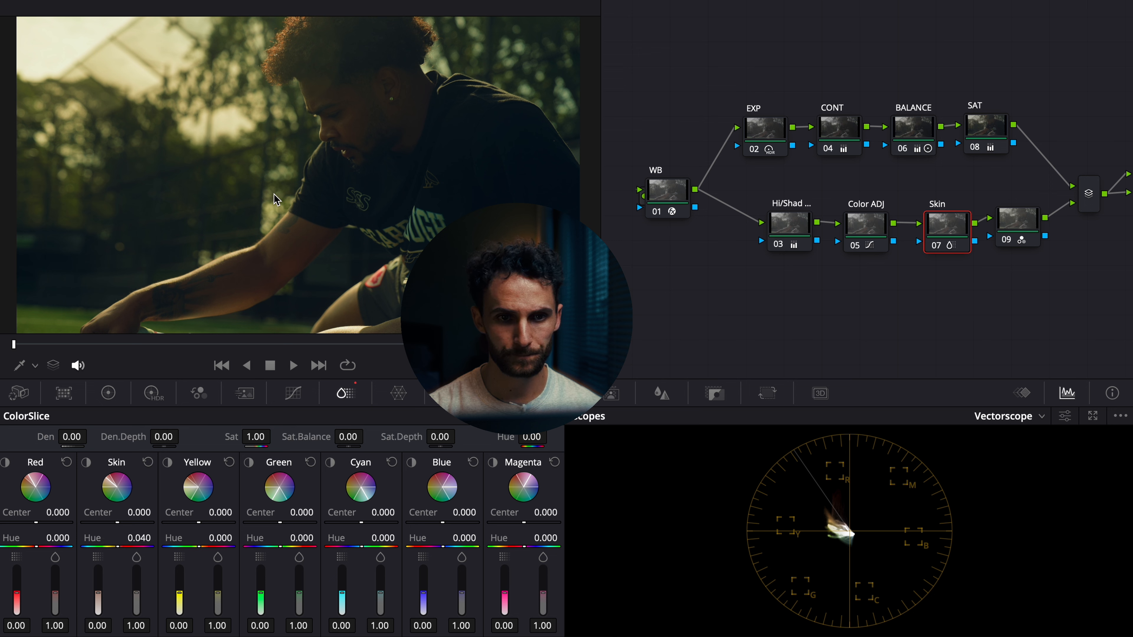
{"action": "left_click", "coordinate": [35, 365]}
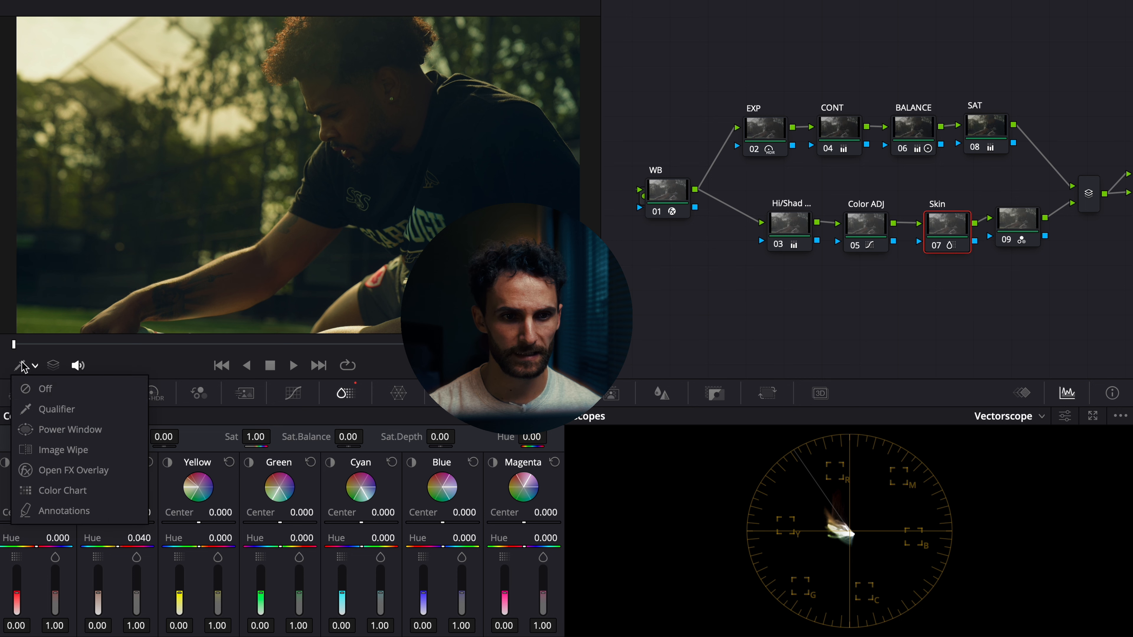
{"action": "left_click", "coordinate": [46, 404]}
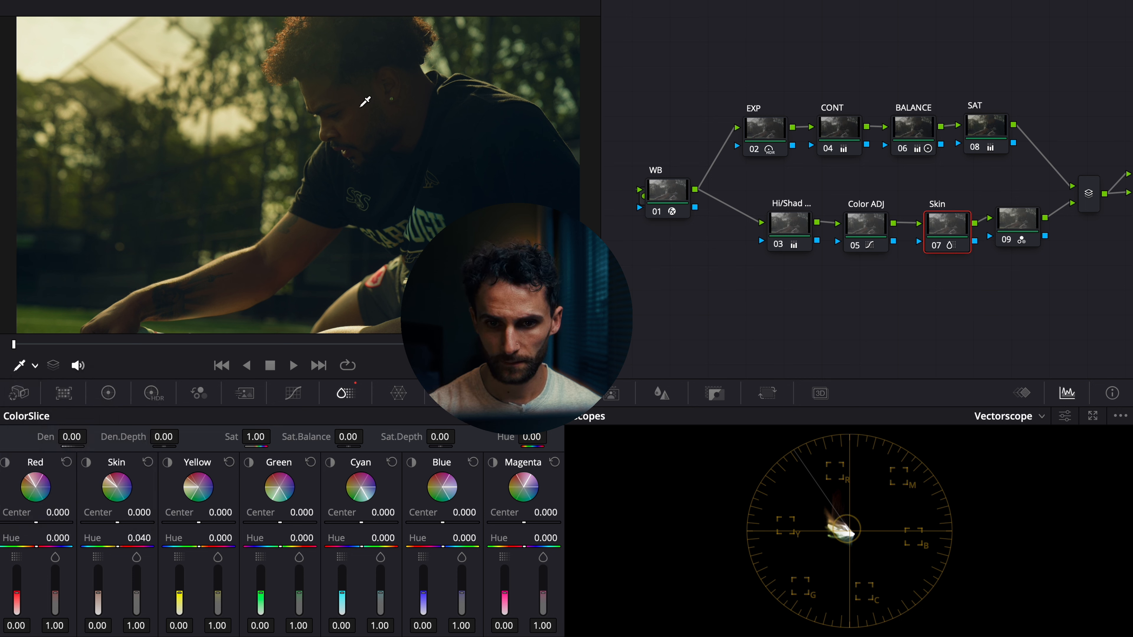
{"action": "left_click_drag", "start_coordinate": [117, 546], "coordinate": [120, 547]}
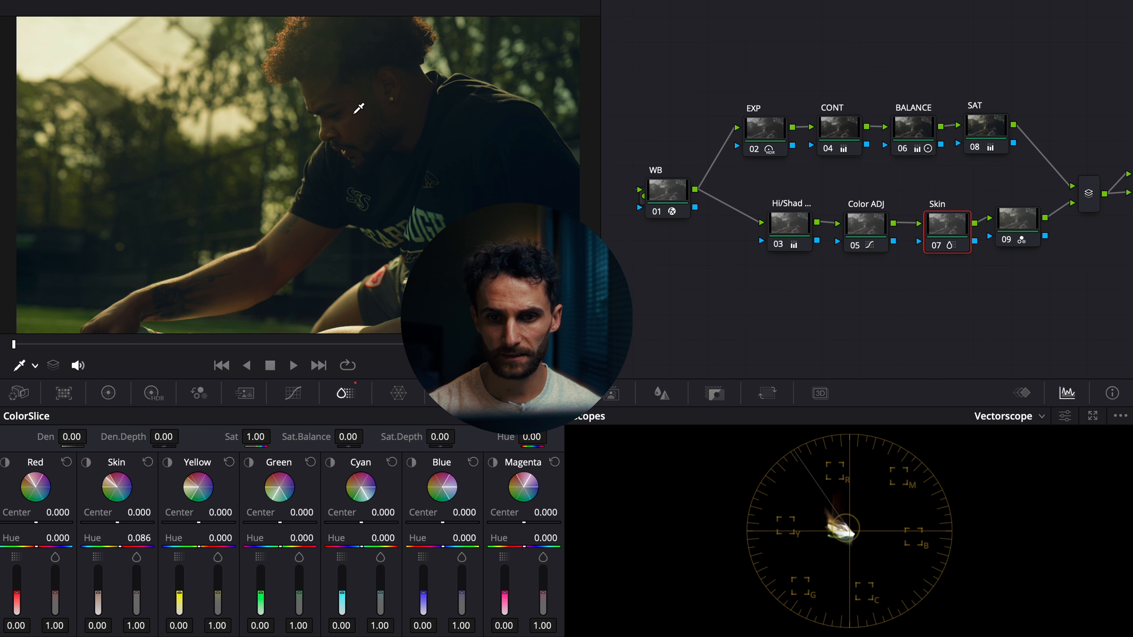
Step: Toggle the Skin node off and on repeatedly to compare the skin tones before and after the correction
{"action": "key", "text": "ctrl+d"}
{"action": "key", "text": "ctrl+d"}
{"action": "key", "text": "ctrl+d"}
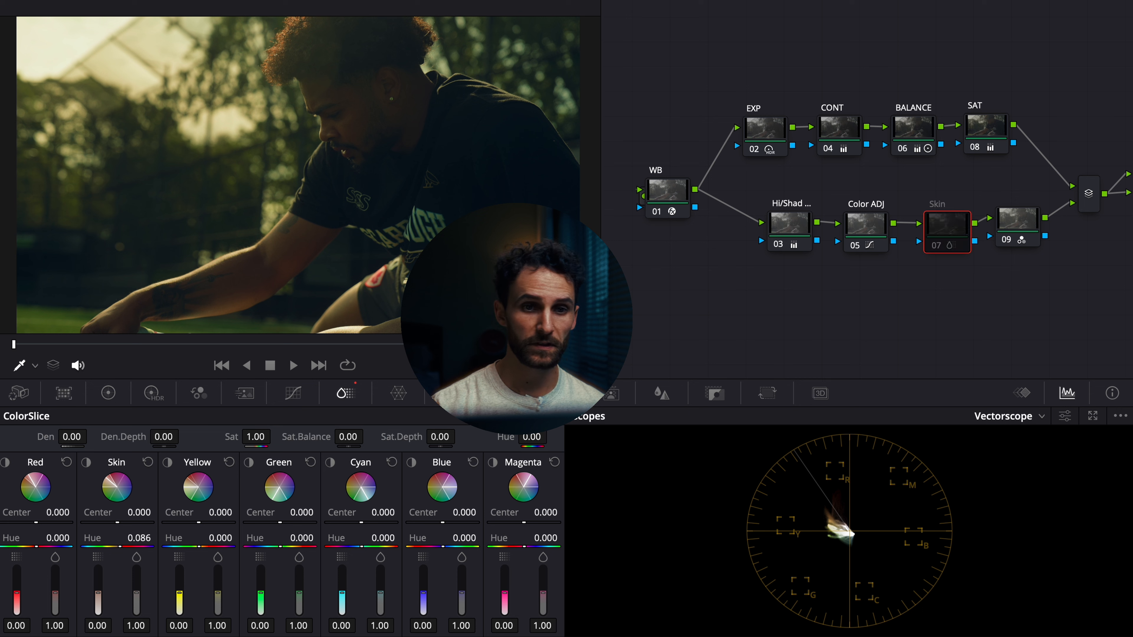
{"action": "key", "text": "ctrl+d"}
{"action": "key", "text": "ctrl+d"}
{"action": "key", "text": "ctrl+d"}
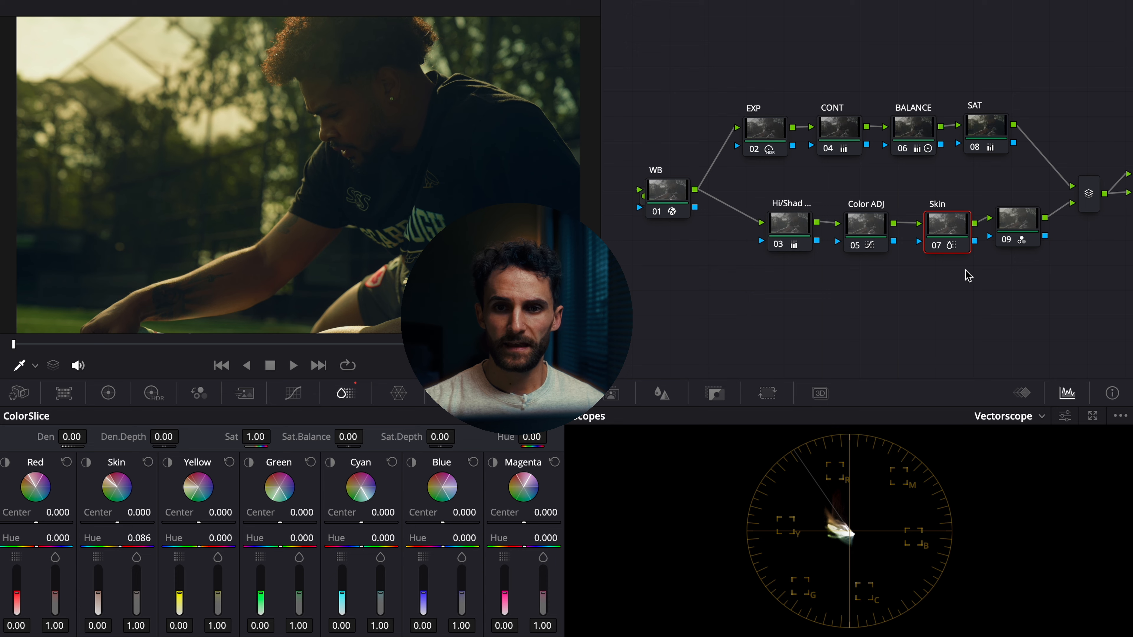
Step: Open the Windows compound node and examine the WINDOW node's circular mask around the subject and its primary color wheels
{"action": "left_click_drag", "start_coordinate": [965, 271], "coordinate": [688, 308]}
{"action": "left_click_drag", "start_coordinate": [1006, 209], "coordinate": [987, 167]}
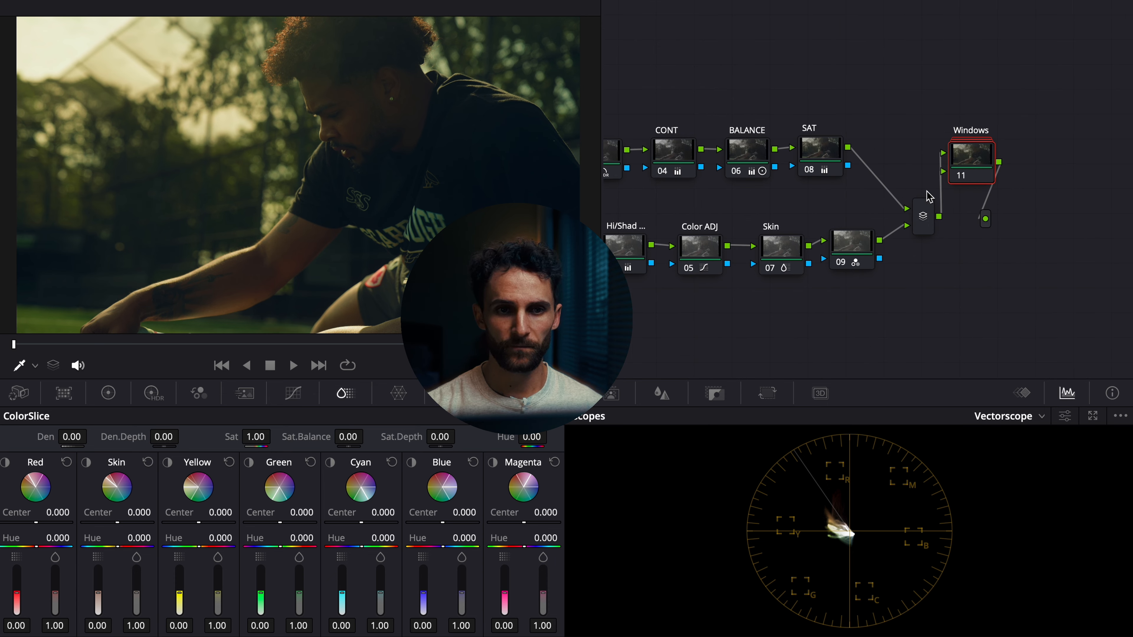
{"action": "double_click", "coordinate": [977, 169]}
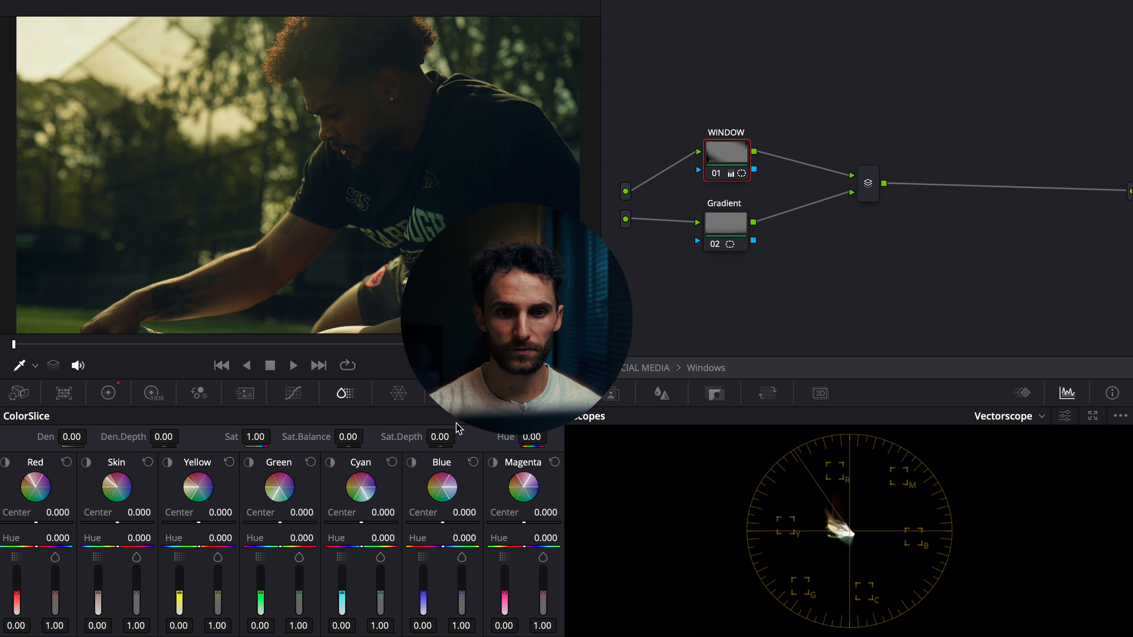
{"action": "left_click", "coordinate": [509, 394]}
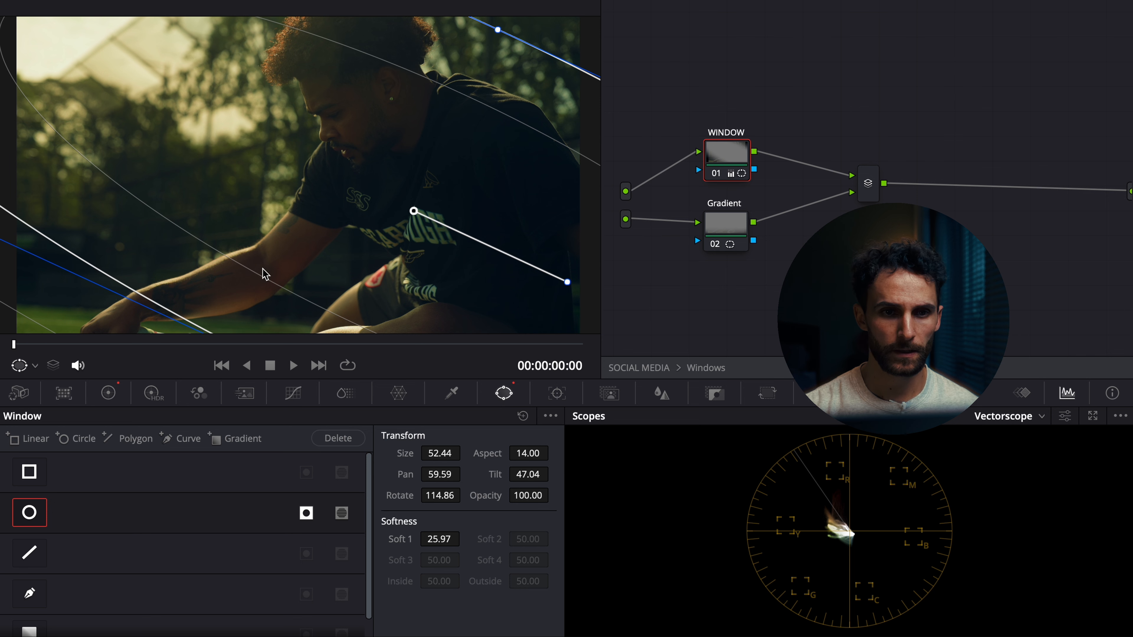
{"action": "scroll", "coordinate": [260, 259], "scroll_direction": "down", "scroll_amount": 4}
{"action": "scroll", "coordinate": [260, 258], "scroll_direction": "down", "scroll_amount": 2}
{"action": "scroll", "coordinate": [265, 260], "scroll_direction": "down", "scroll_amount": 2}
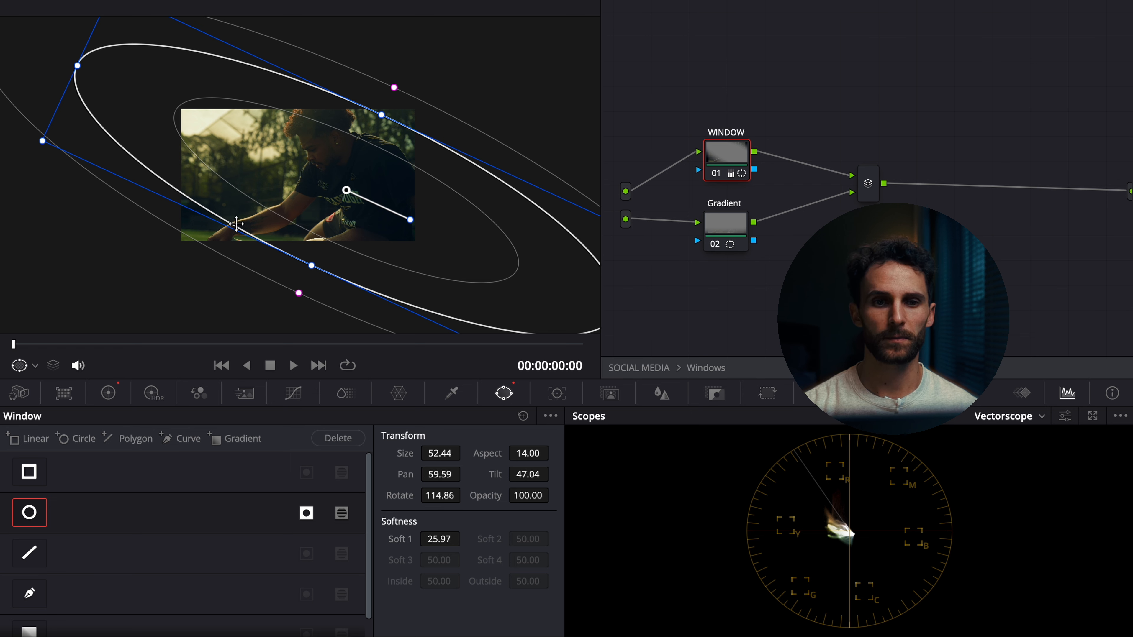
{"action": "left_click", "coordinate": [108, 393]}
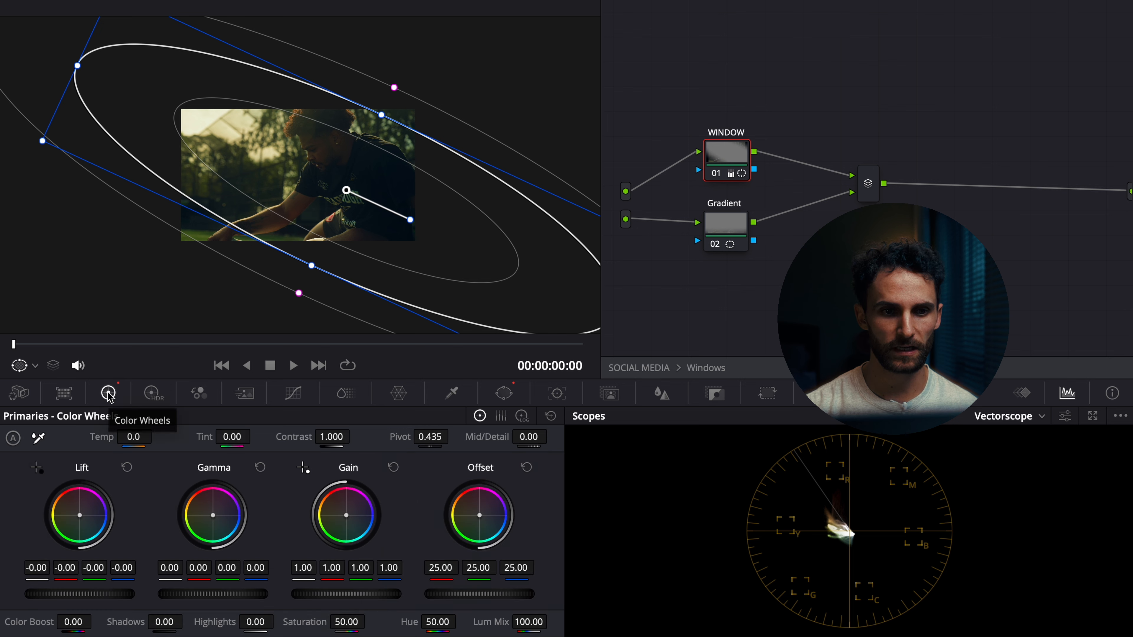
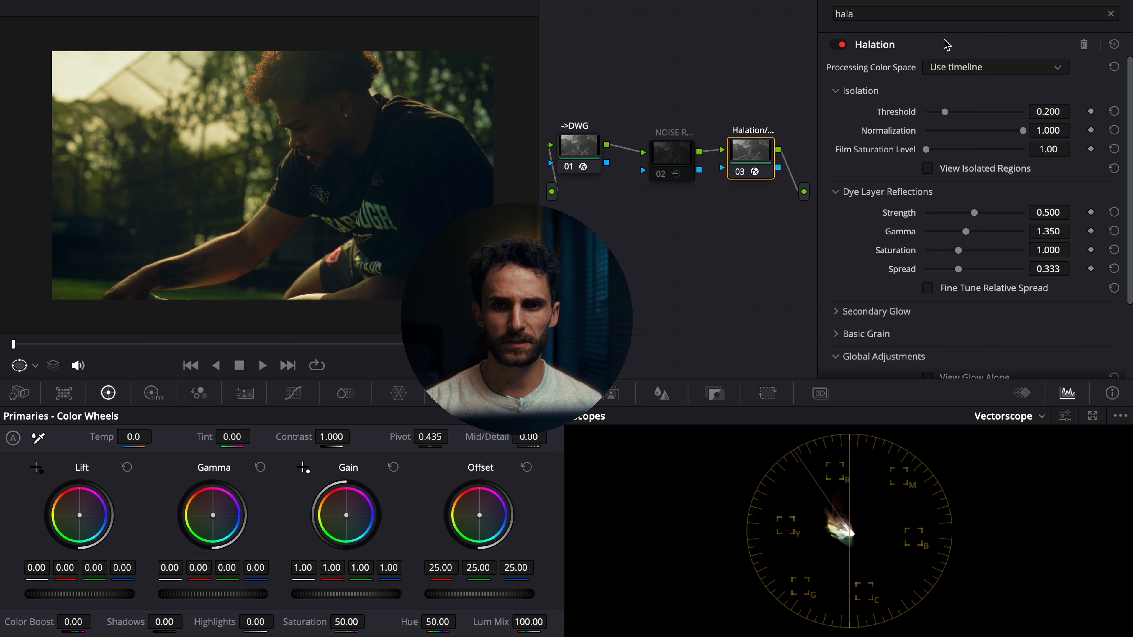
Step: Set the Halation effect's processing color space to DaVinci Wide Gamut and its Film Saturation Level to 1.42
{"action": "left_click", "coordinate": [974, 70]}
{"action": "scroll", "coordinate": [991, 188], "scroll_direction": "down", "scroll_amount": 10}
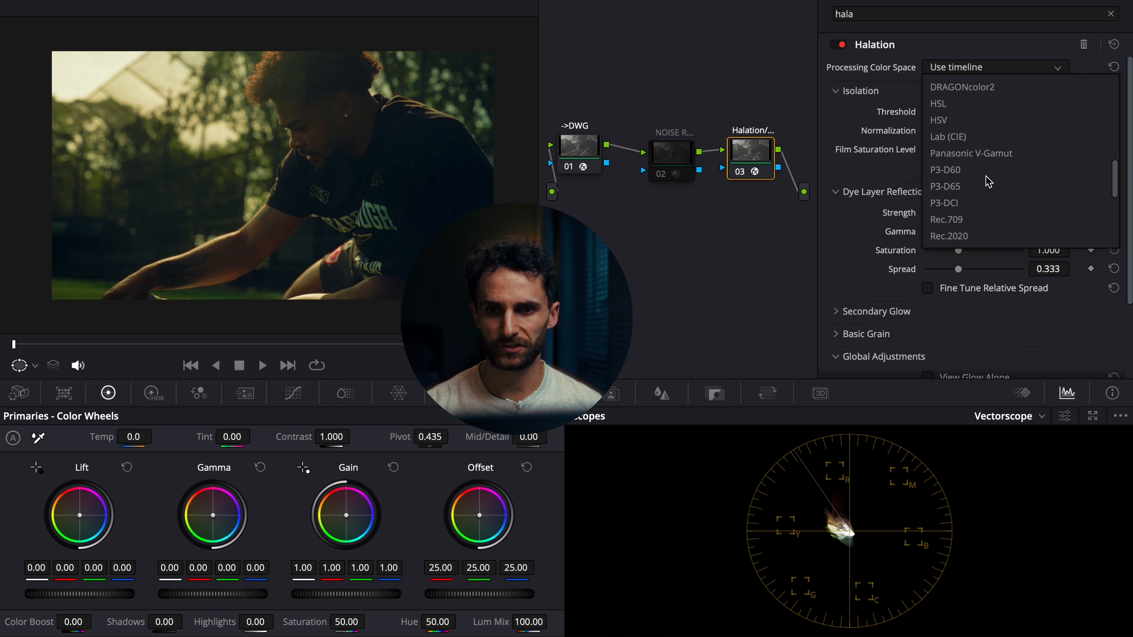
{"action": "scroll", "coordinate": [994, 188], "scroll_direction": "up", "scroll_amount": 6}
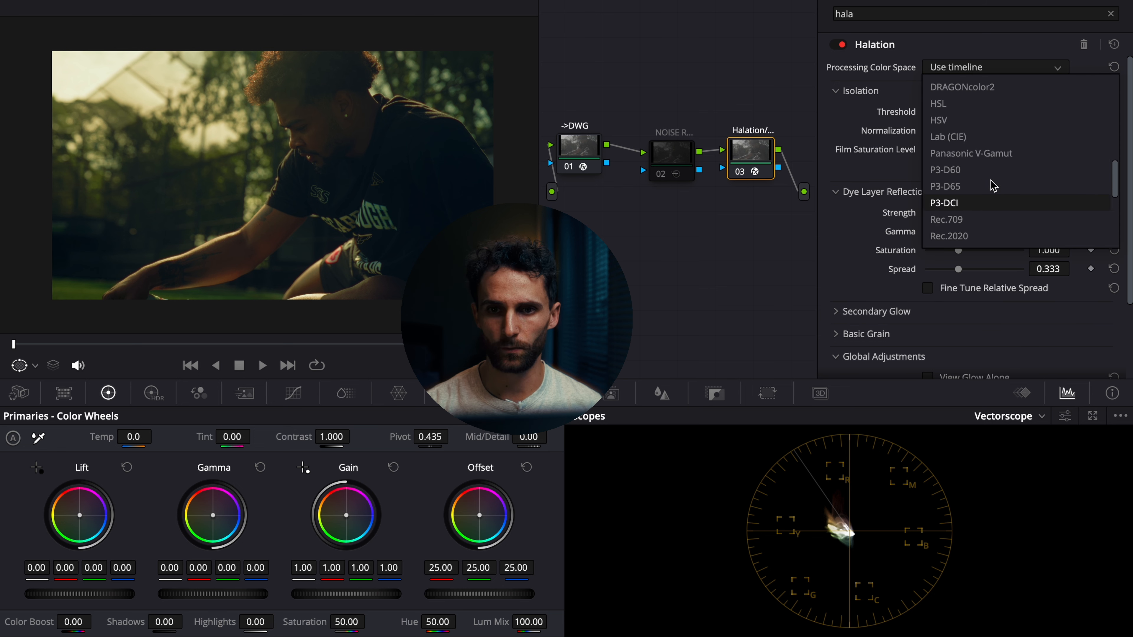
{"action": "left_click", "coordinate": [1001, 87]}
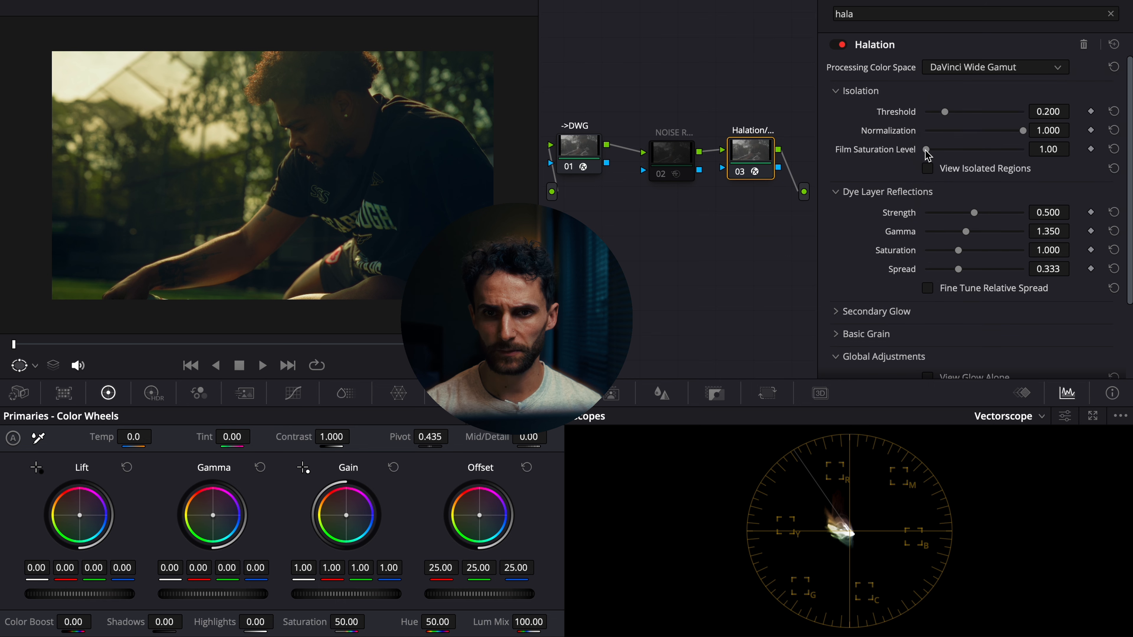
{"action": "mouse_move", "coordinate": [926, 150]}
{"action": "left_mouse_down"}
{"action": "mouse_move", "coordinate": [942, 151]}
{"action": "mouse_move", "coordinate": [931, 150]}
{"action": "left_mouse_up"}
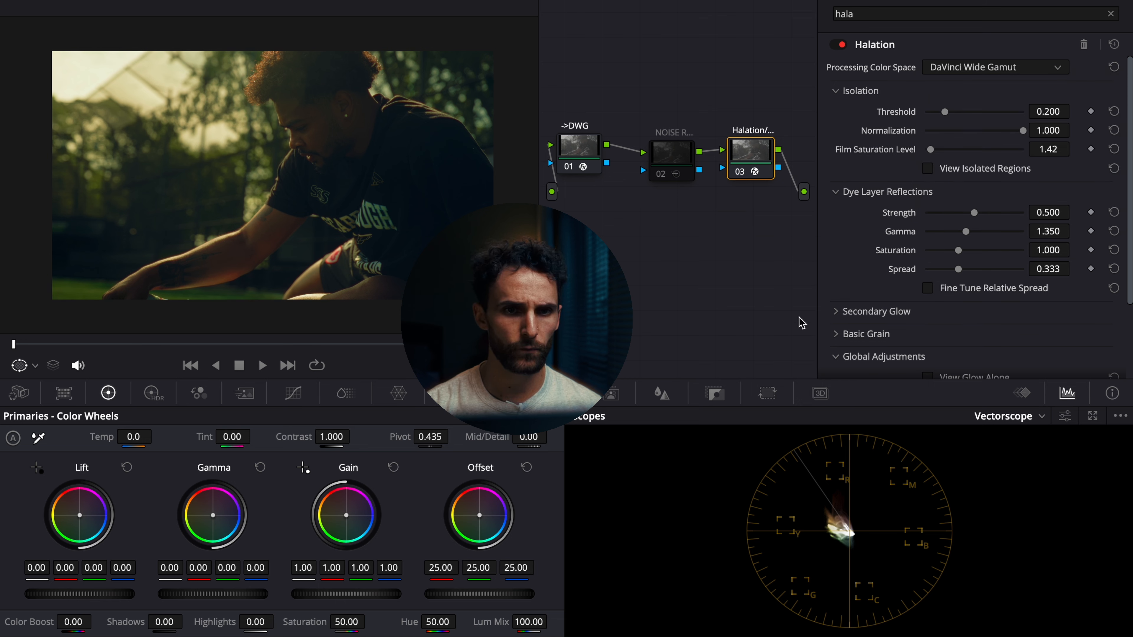
Step: Adjust the Halation Dye Layer Reflections to strength 0.326, gamma 0.808, saturation 1.555 and spread 0.736
{"action": "left_click_drag", "start_coordinate": [974, 212], "coordinate": [959, 214]}
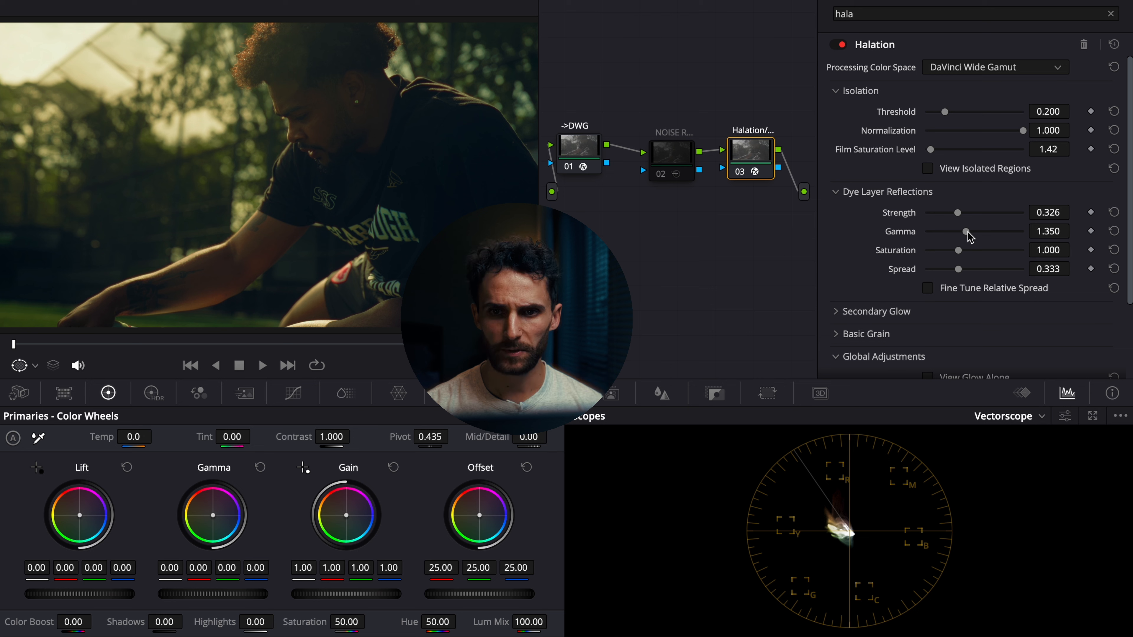
{"action": "left_click_drag", "start_coordinate": [965, 231], "coordinate": [948, 232]}
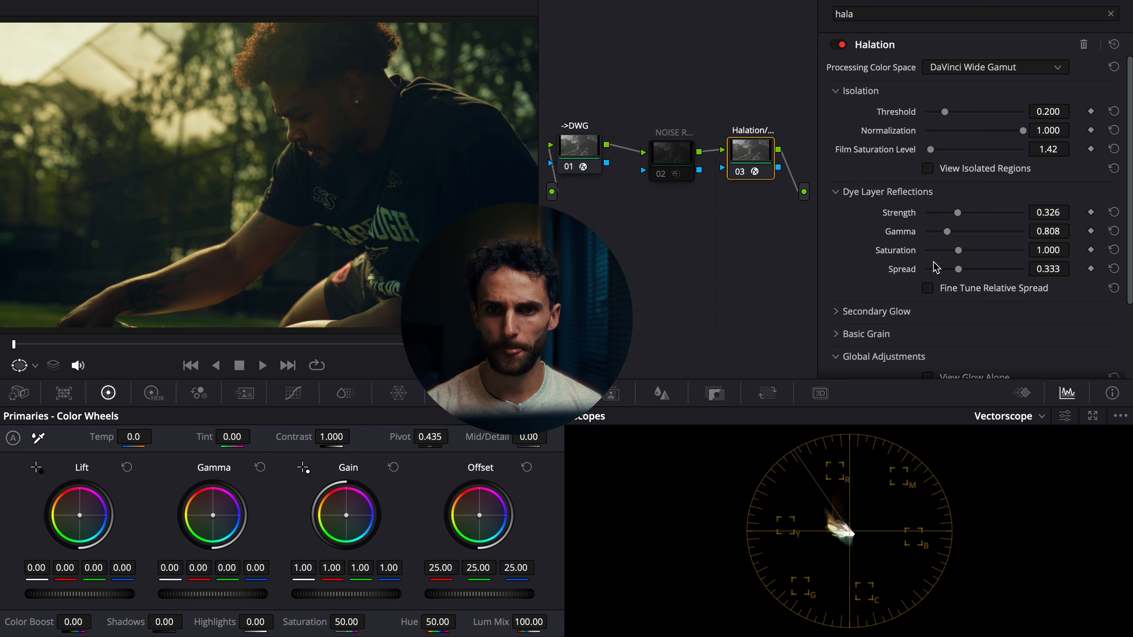
{"action": "left_click_drag", "start_coordinate": [958, 250], "coordinate": [993, 252]}
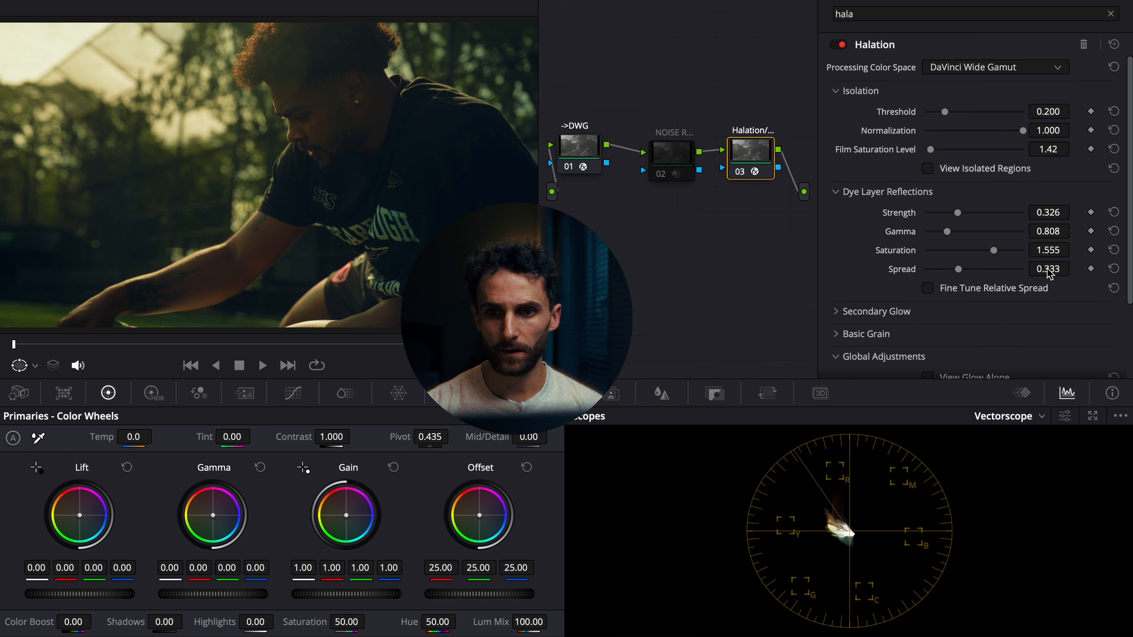
{"action": "left_click_drag", "start_coordinate": [964, 269], "coordinate": [997, 272]}
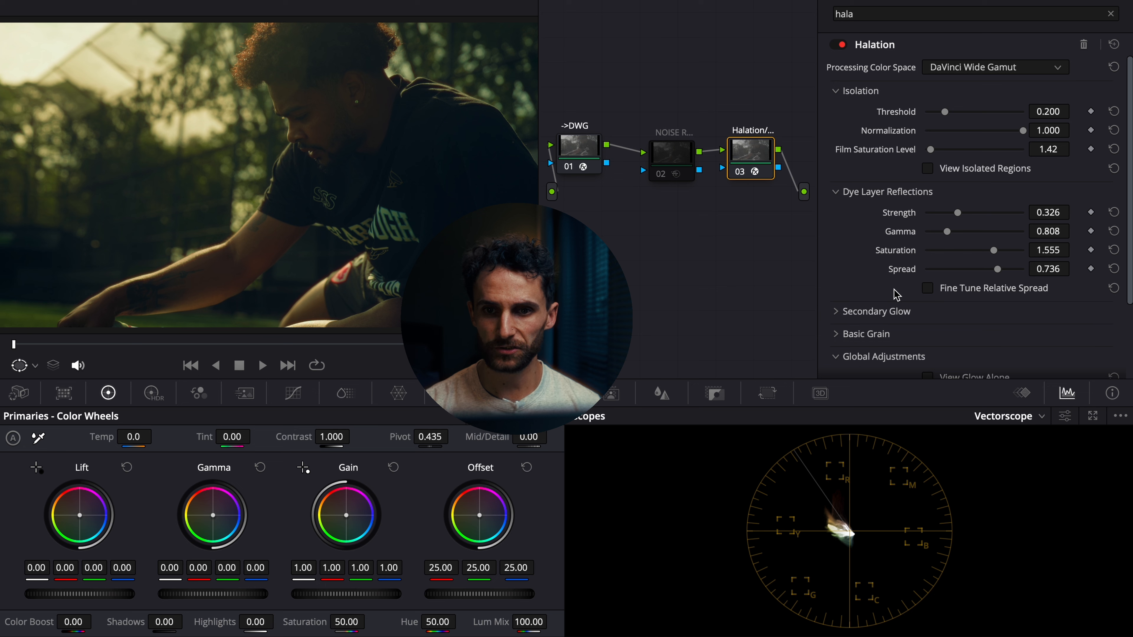
Step: Append Basic Grain internally in the Halation effect with strength 0.101 and size 0.194, and check the grain up close
{"action": "scroll", "coordinate": [869, 308], "scroll_direction": "down", "scroll_amount": 1}
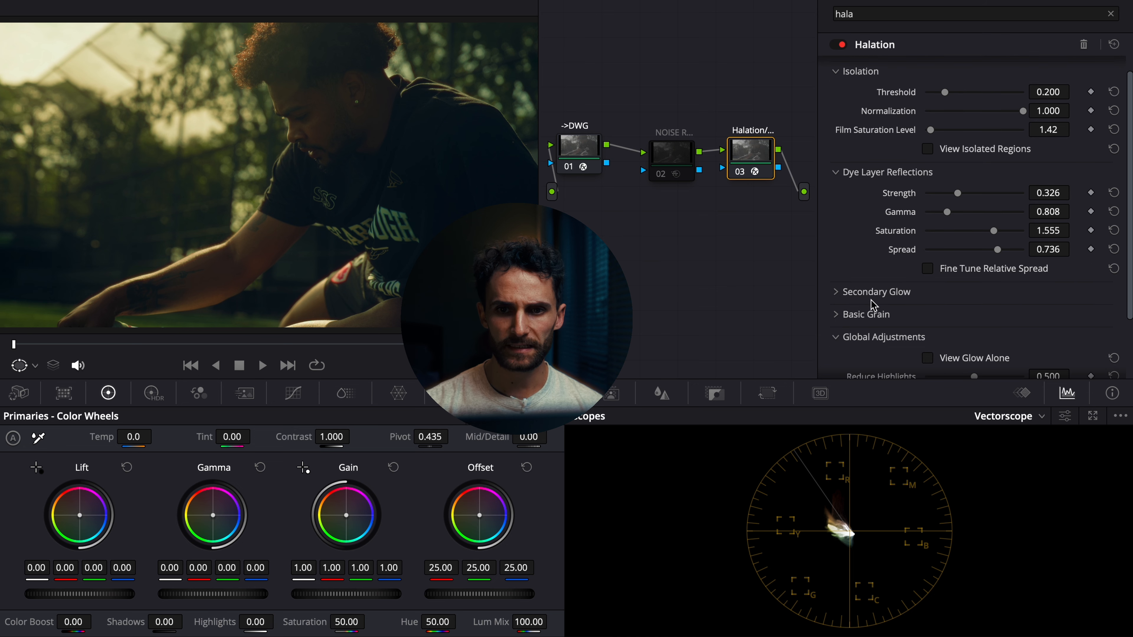
{"action": "scroll", "coordinate": [875, 296], "scroll_direction": "down", "scroll_amount": 1}
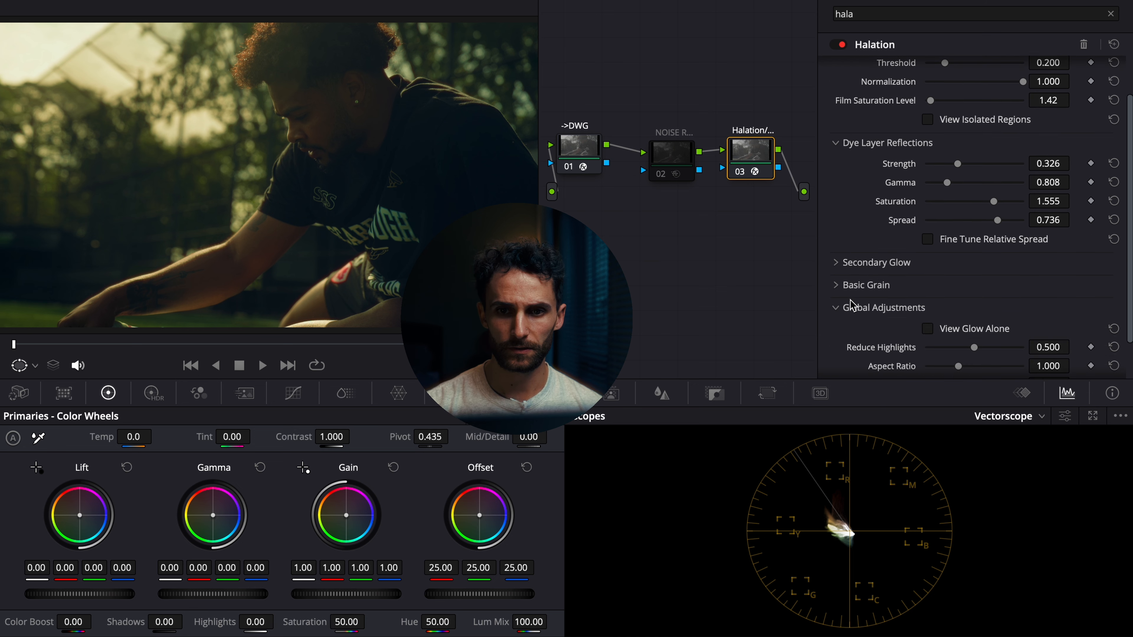
{"action": "left_click", "coordinate": [841, 287]}
{"action": "scroll", "coordinate": [850, 290], "scroll_direction": "down", "scroll_amount": 3}
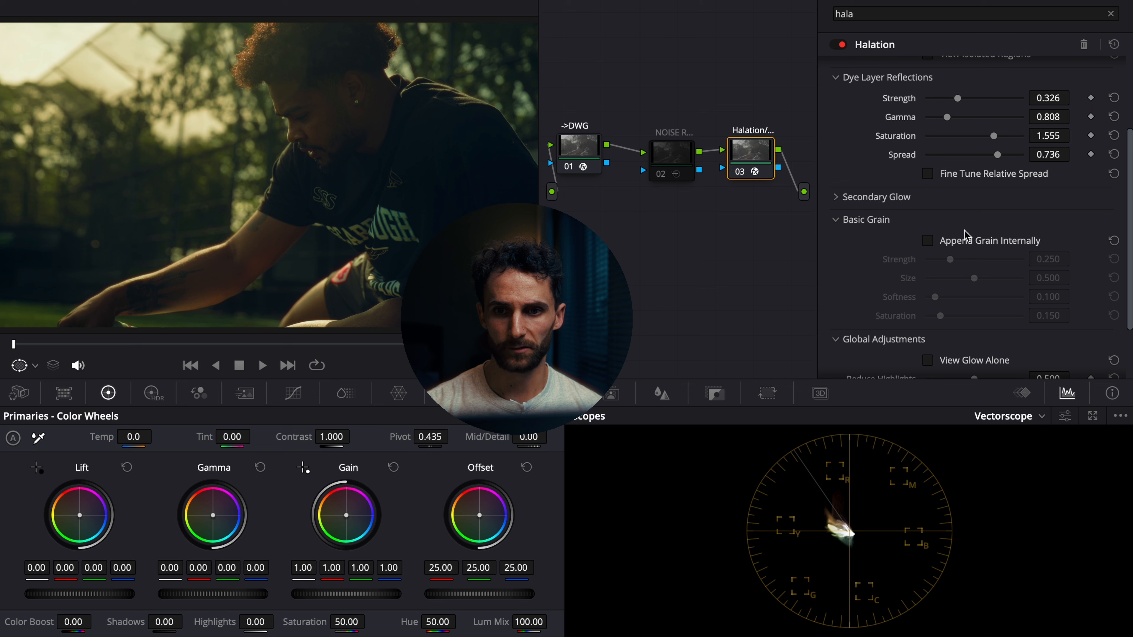
{"action": "left_click", "coordinate": [930, 241]}
{"action": "left_click_drag", "start_coordinate": [951, 259], "coordinate": [937, 264]}
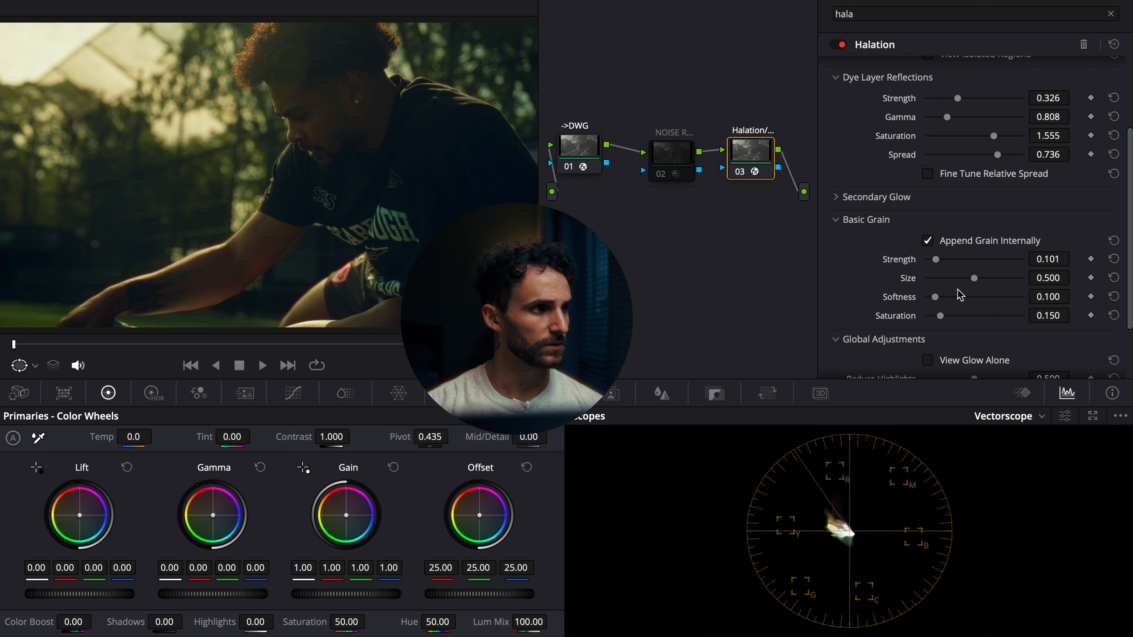
{"action": "left_click_drag", "start_coordinate": [975, 278], "coordinate": [944, 279]}
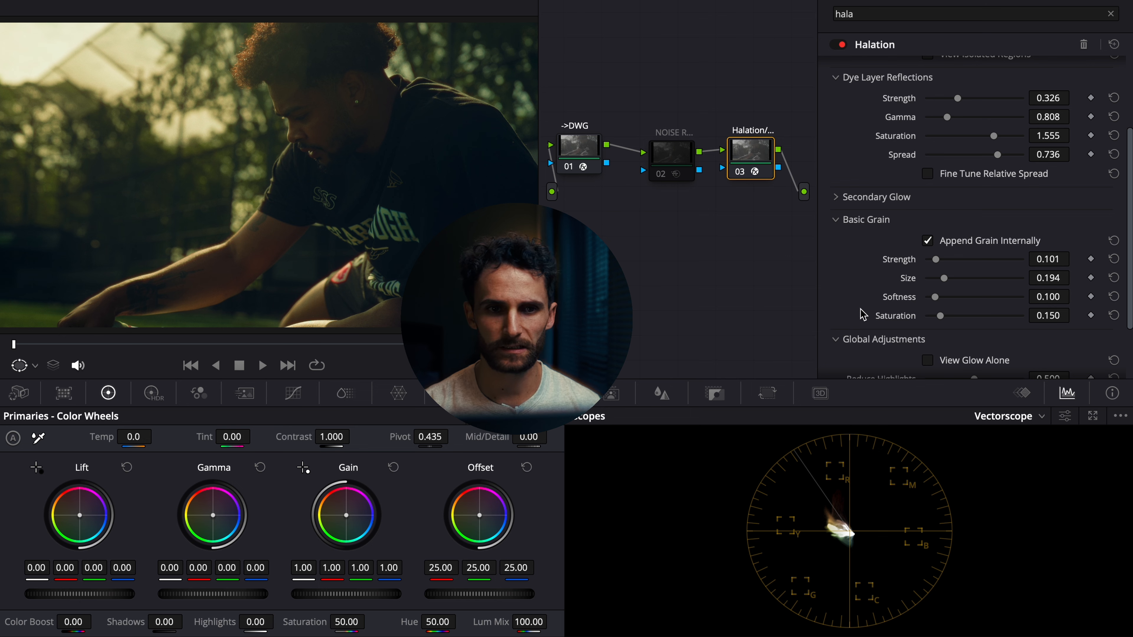
{"action": "scroll", "coordinate": [352, 192], "scroll_direction": "up", "scroll_amount": 5}
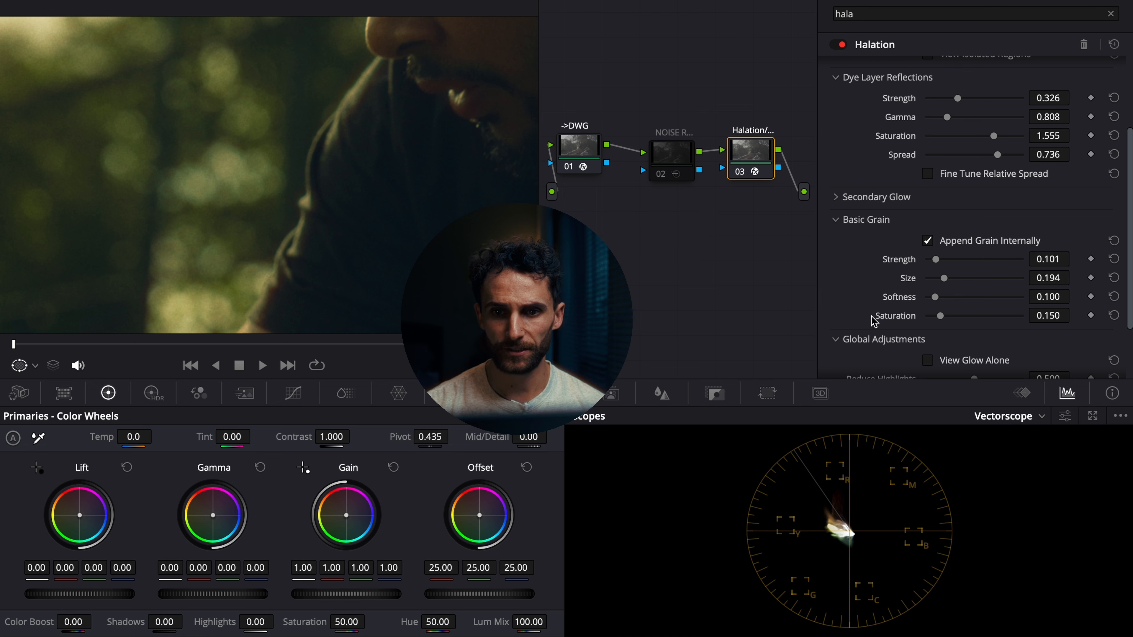
{"action": "scroll", "coordinate": [881, 320], "scroll_direction": "down", "scroll_amount": 1}
{"action": "scroll", "coordinate": [881, 320], "scroll_direction": "down", "scroll_amount": 2}
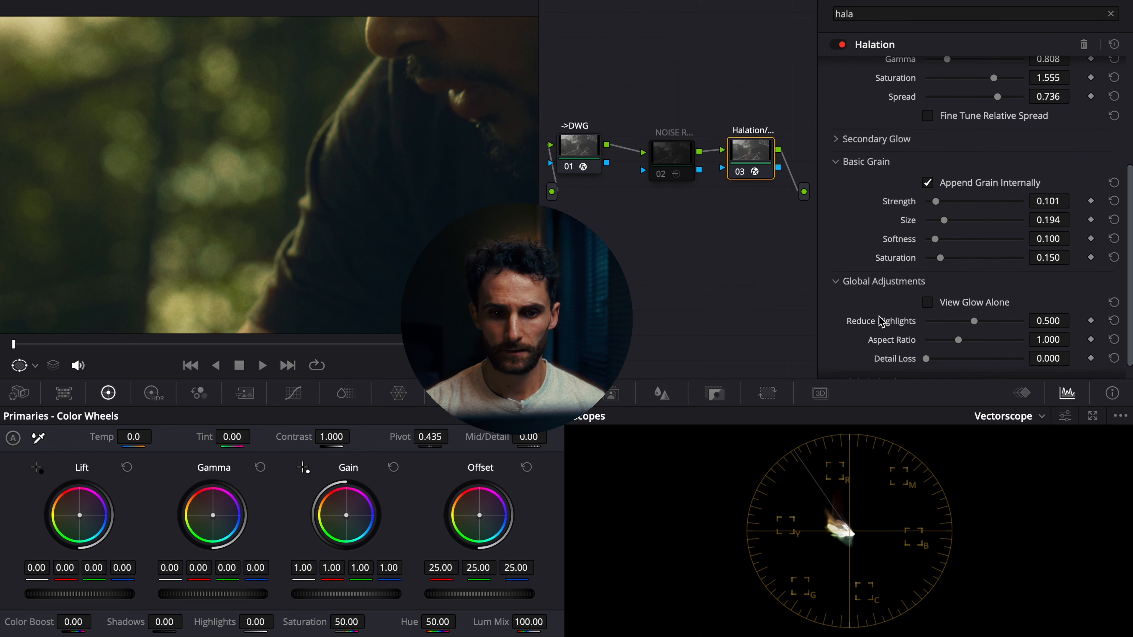
{"action": "mouse_move", "coordinate": [881, 321]}
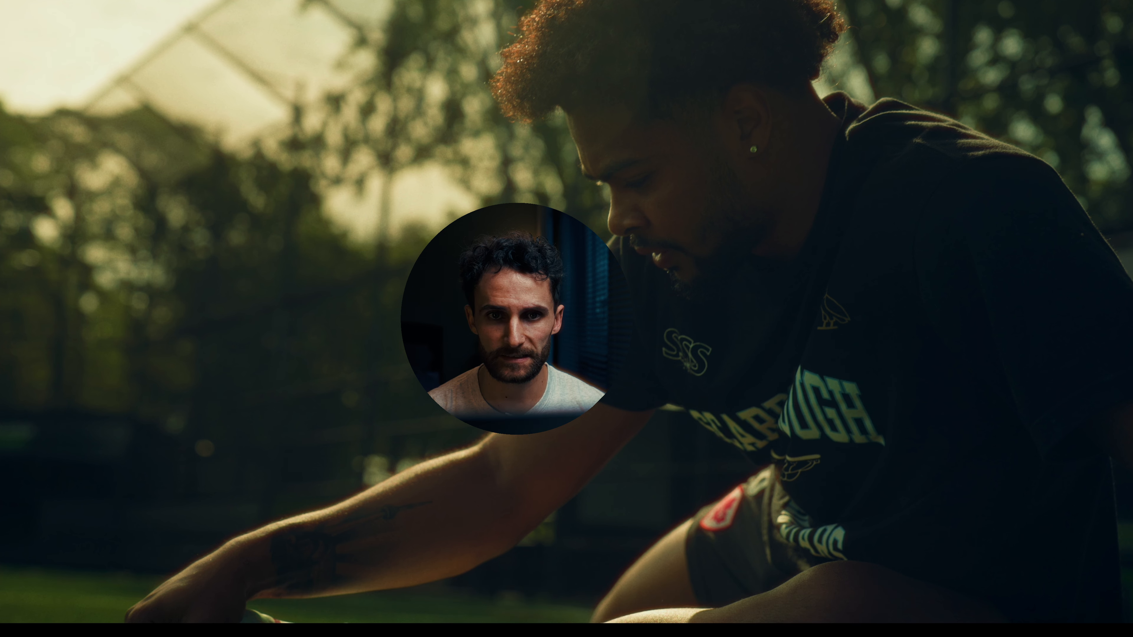
Step: Enable the noise reduction node between ->DWG and Halation, and set its Temporal NR to 5 frames in Motion Effects
{"action": "mouse_move", "coordinate": [517, 64]}
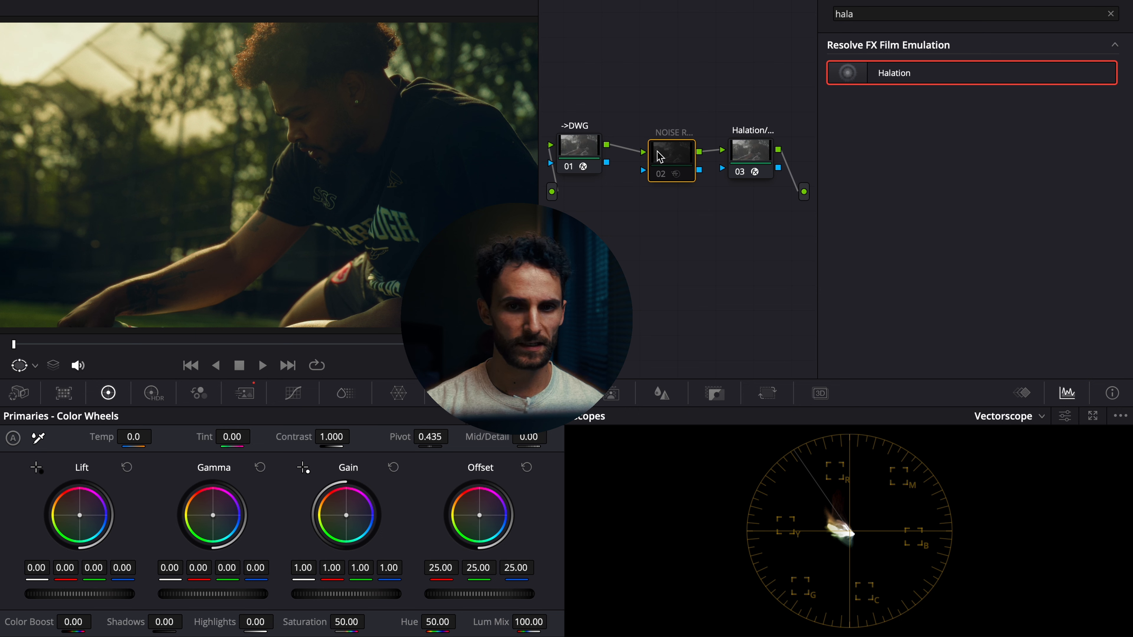
{"action": "key", "text": "ctrl+d"}
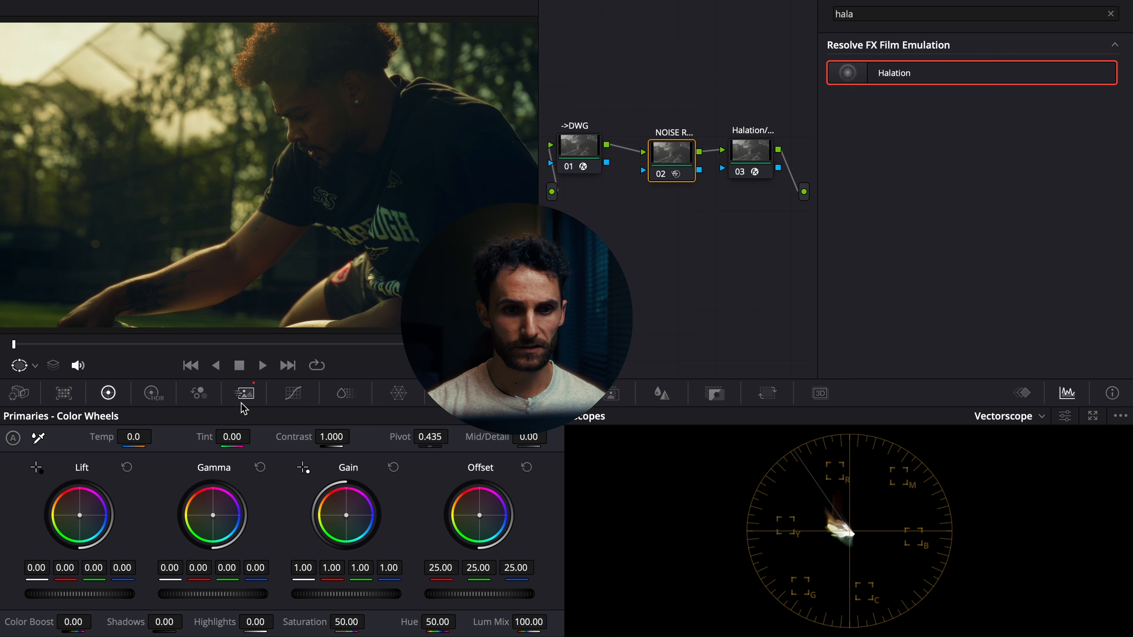
{"action": "left_click", "coordinate": [249, 397]}
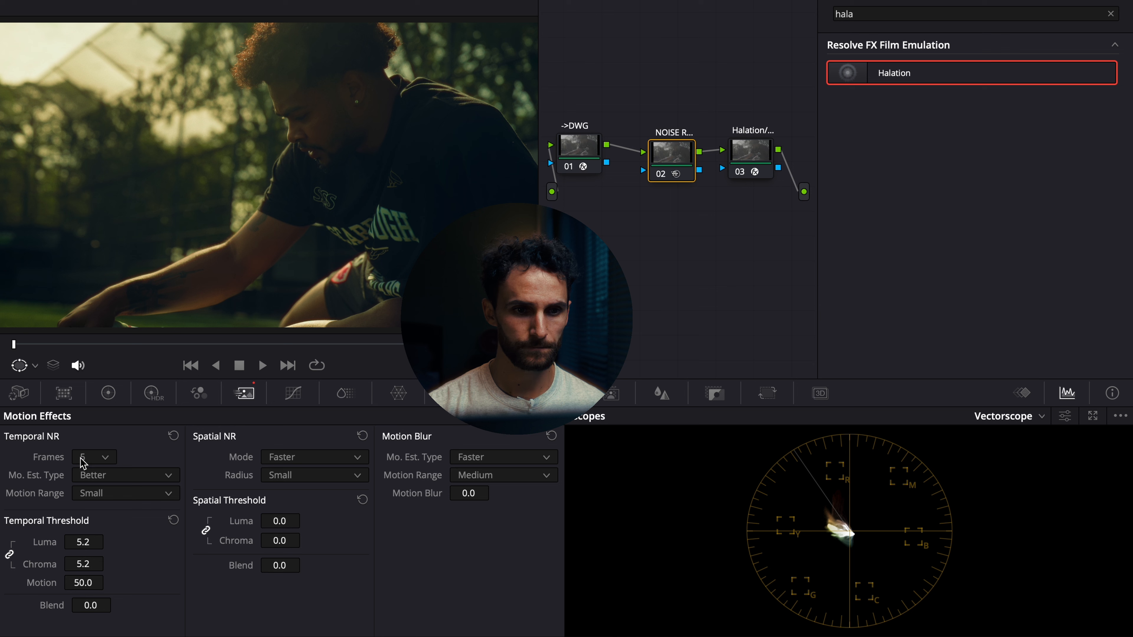
{"action": "left_click", "coordinate": [102, 462]}
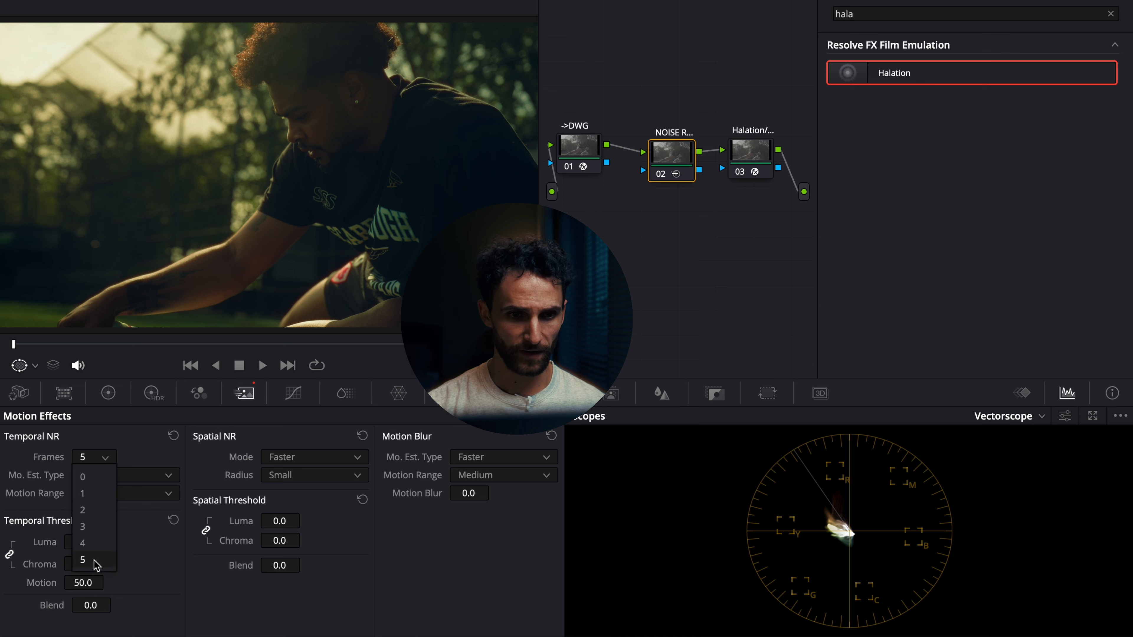
{"action": "left_click", "coordinate": [95, 457]}
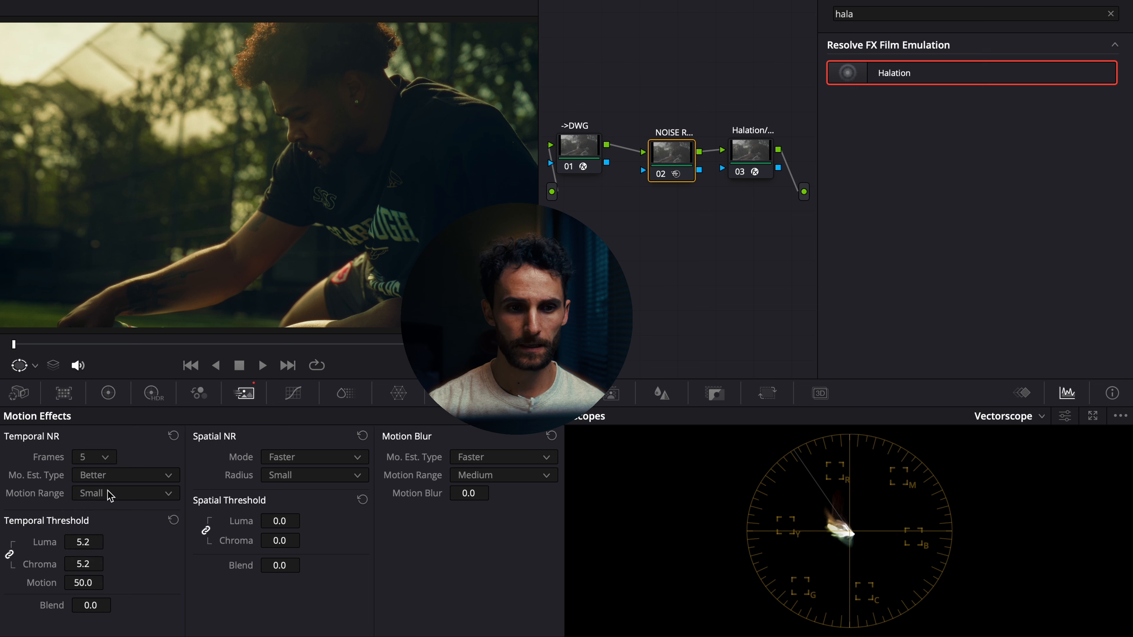
{"action": "left_click", "coordinate": [99, 457]}
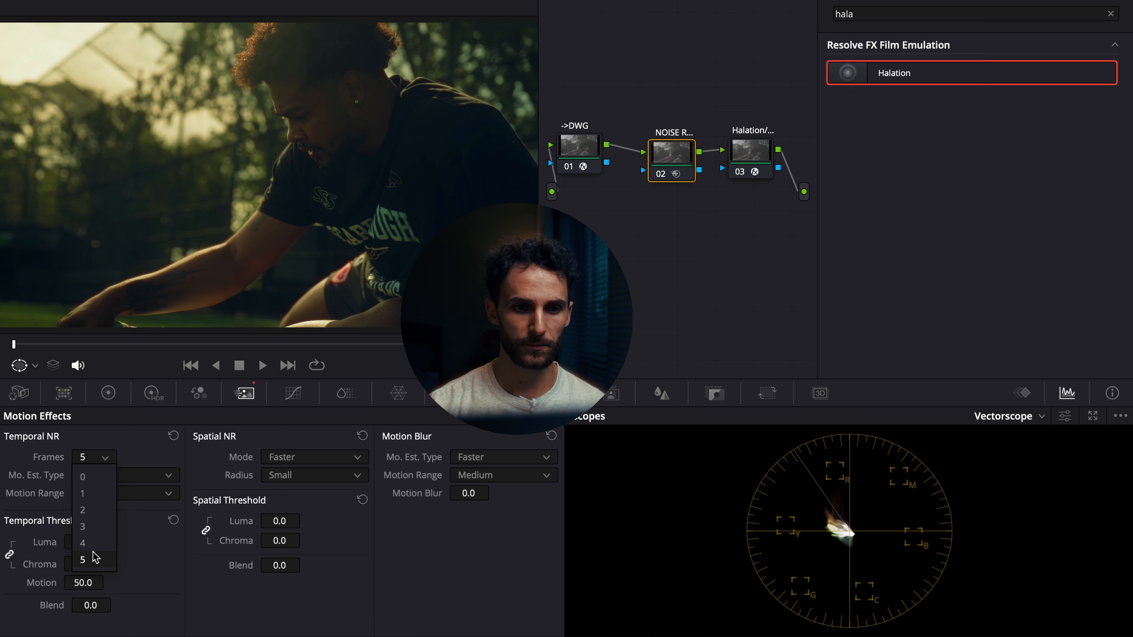
{"action": "left_click", "coordinate": [95, 559]}
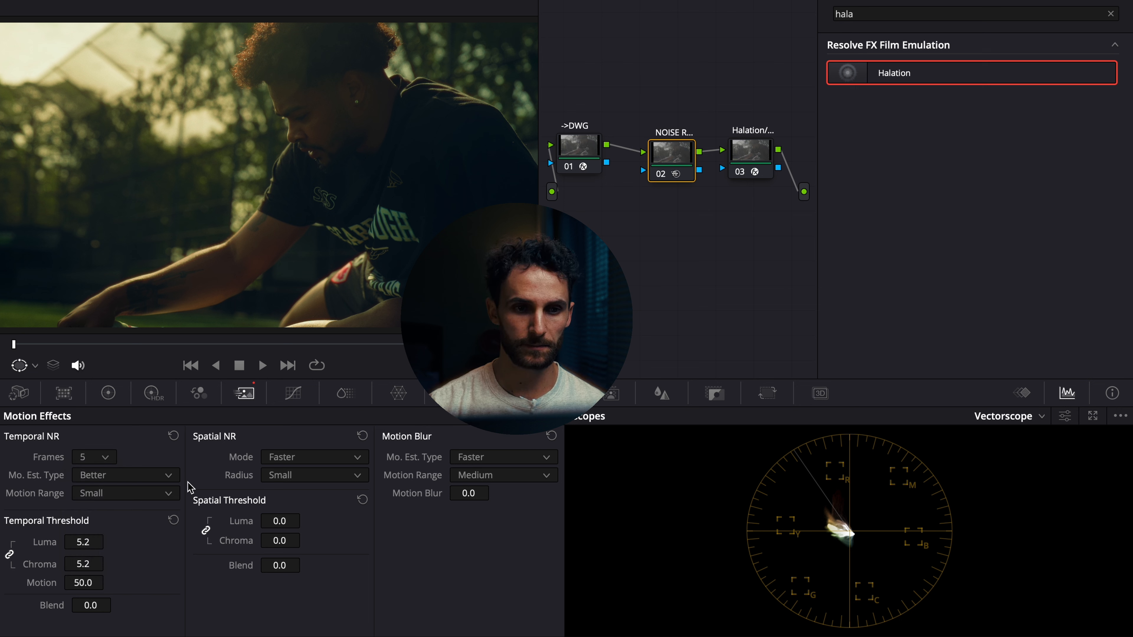
Step: Set the Temporal NR motion estimation type to Better and the motion range to Small
{"action": "left_click", "coordinate": [131, 476]}
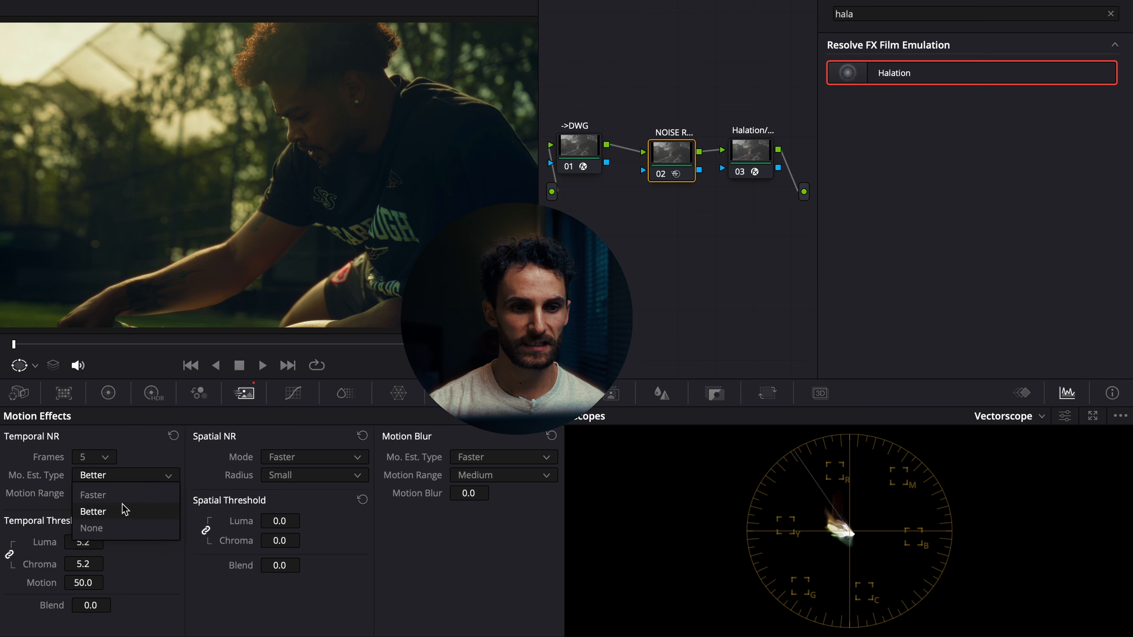
{"action": "left_click", "coordinate": [117, 513]}
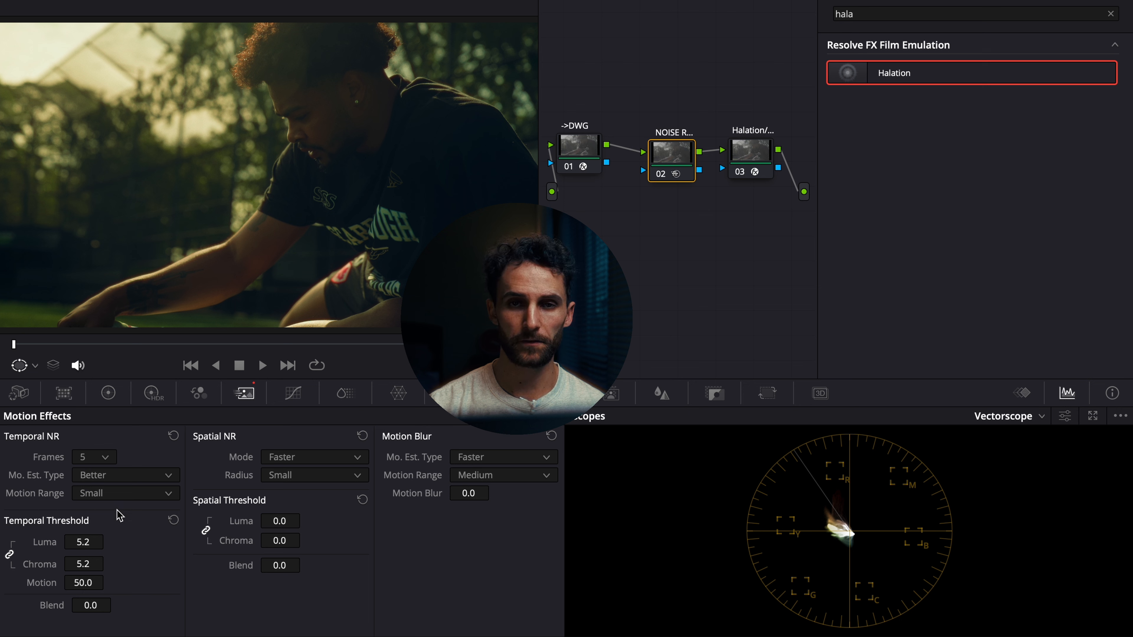
{"action": "left_click", "coordinate": [120, 495]}
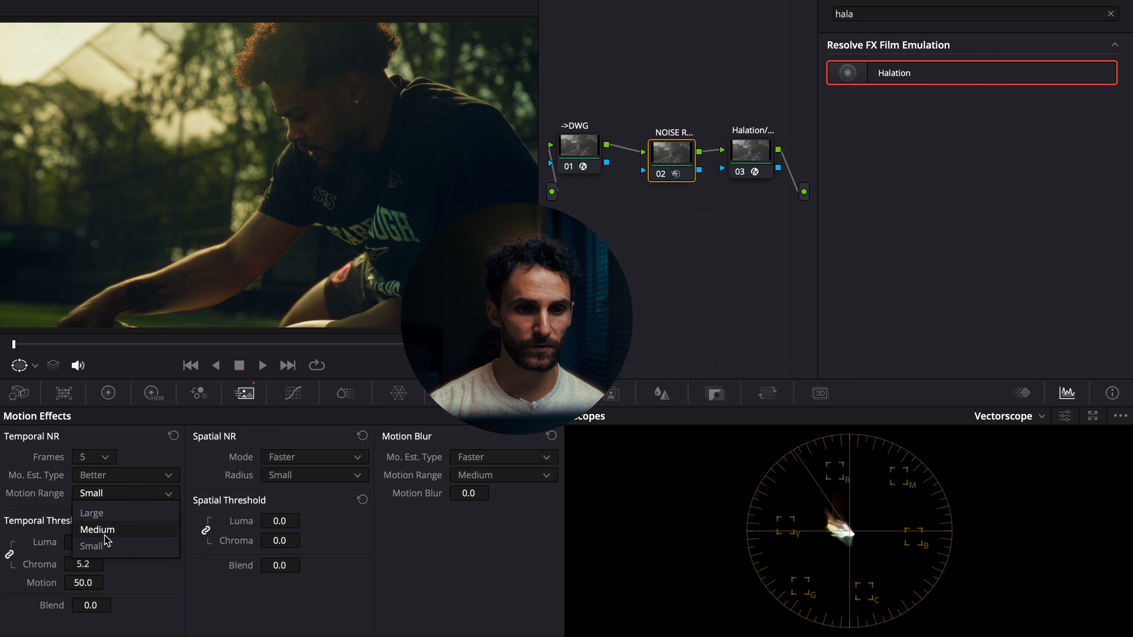
{"action": "left_click", "coordinate": [111, 553]}
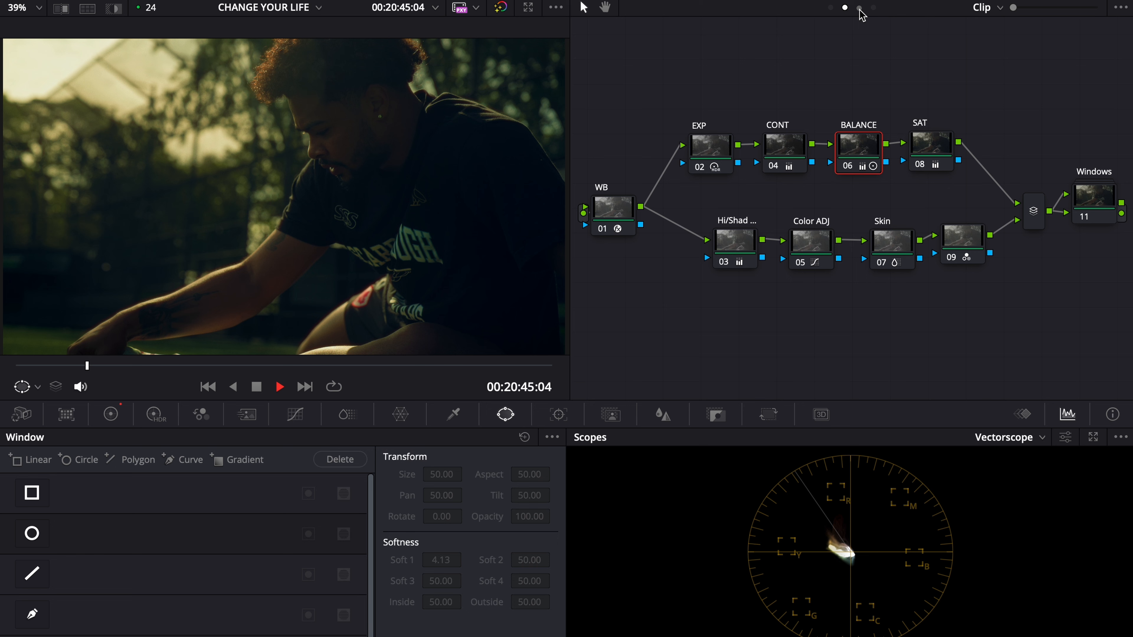
Step: In the Group Post-Clip node graph, set the LUT node to the NEW HORIZONS LUT from My LUTS and enable the node
{"action": "left_click", "coordinate": [996, 8]}
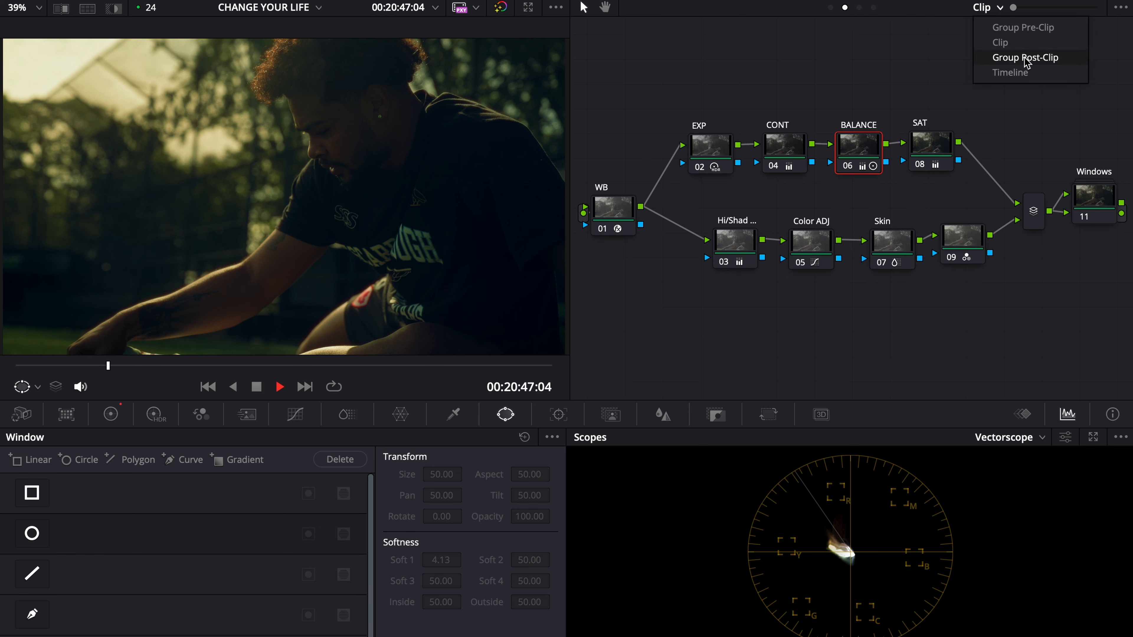
{"action": "left_click", "coordinate": [1025, 57]}
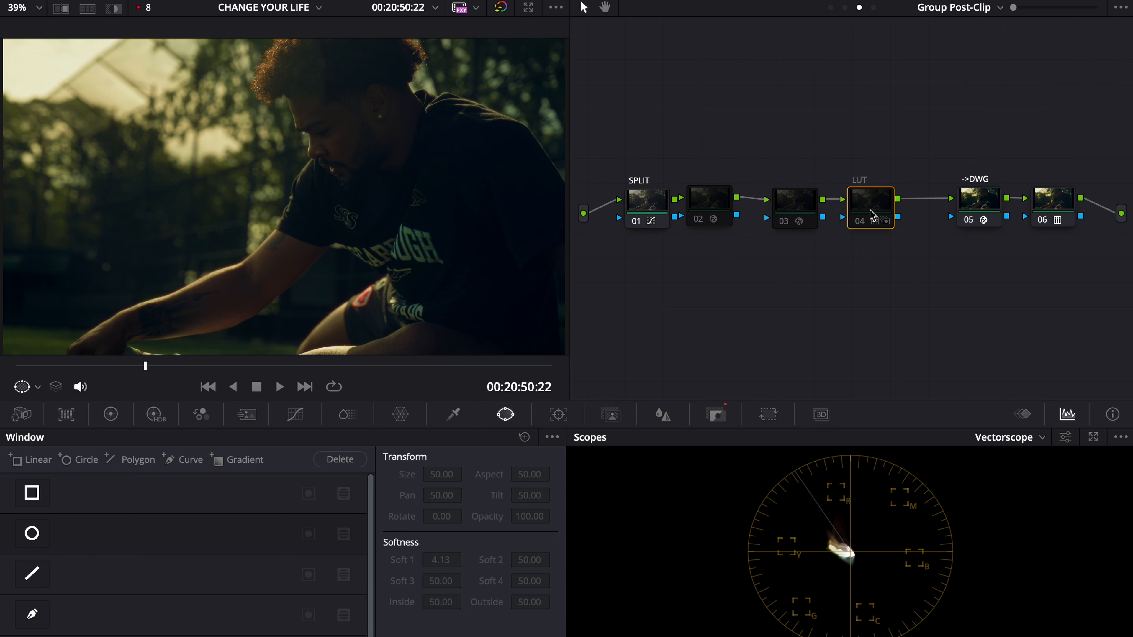
{"action": "right_click", "coordinate": [869, 217]}
{"action": "mouse_move", "coordinate": [917, 381]}
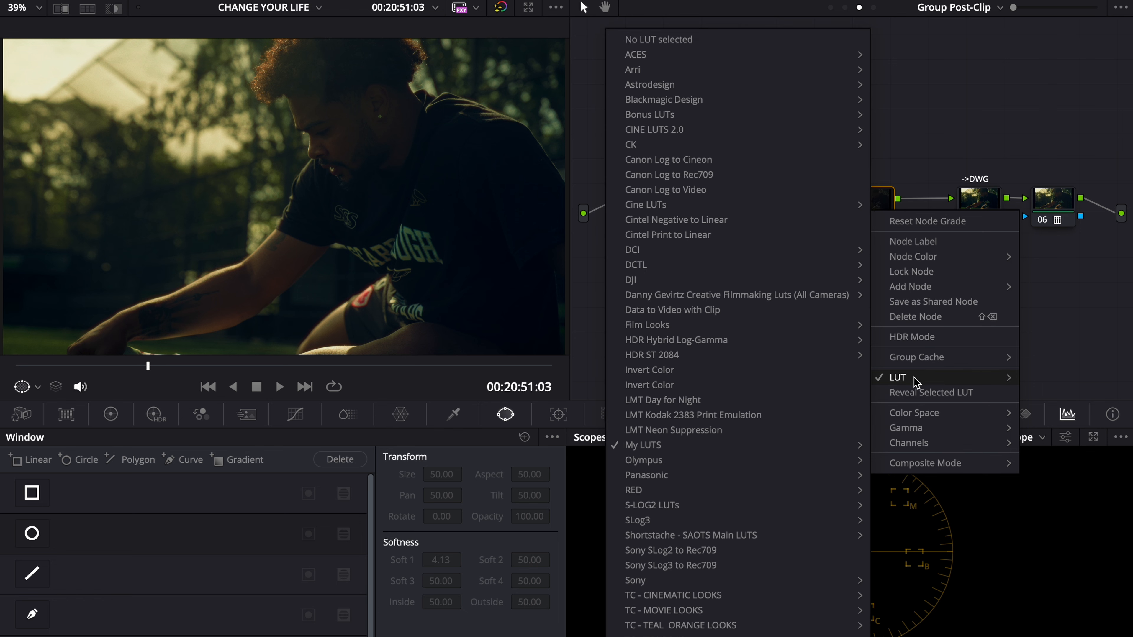
{"action": "mouse_move", "coordinate": [752, 444]}
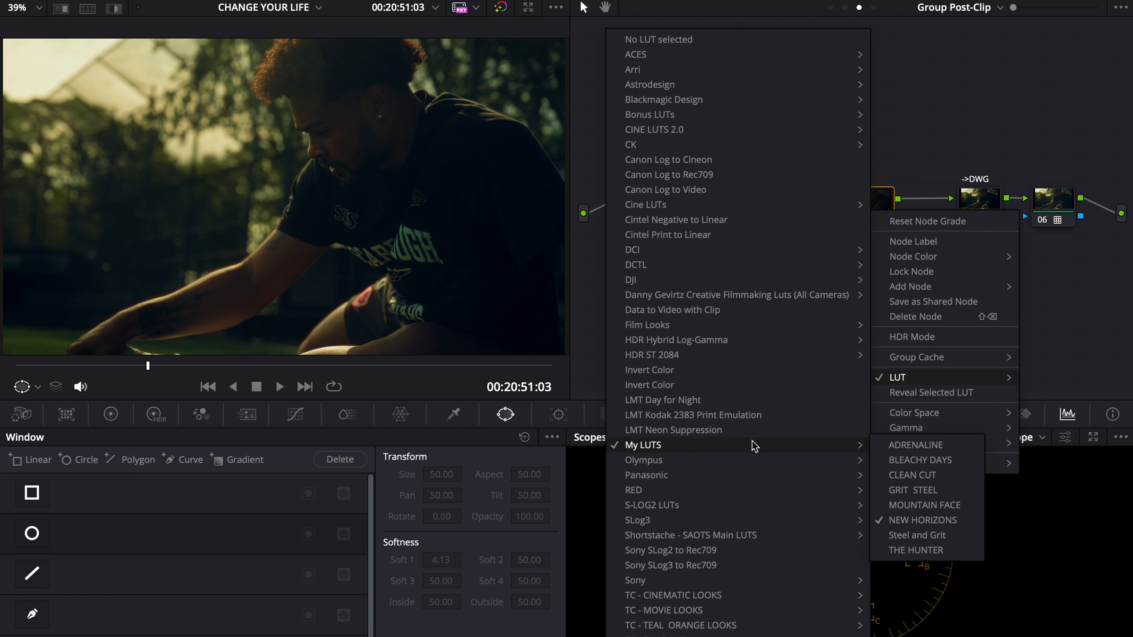
{"action": "left_click", "coordinate": [925, 522]}
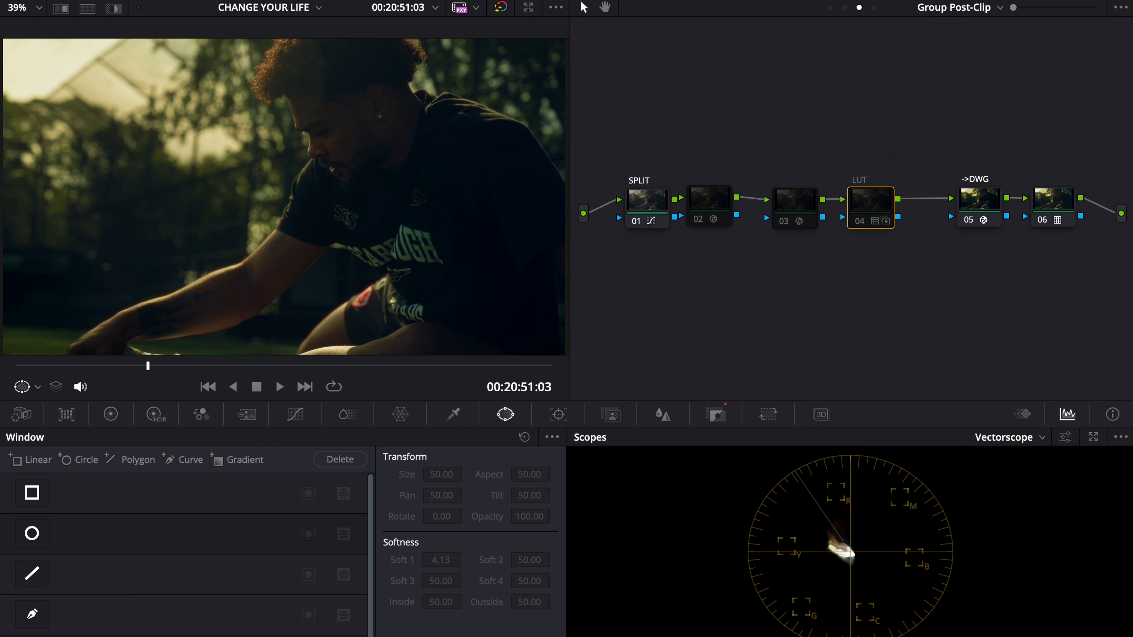
{"action": "right_click", "coordinate": [876, 211]}
{"action": "key", "text": "Escape"}
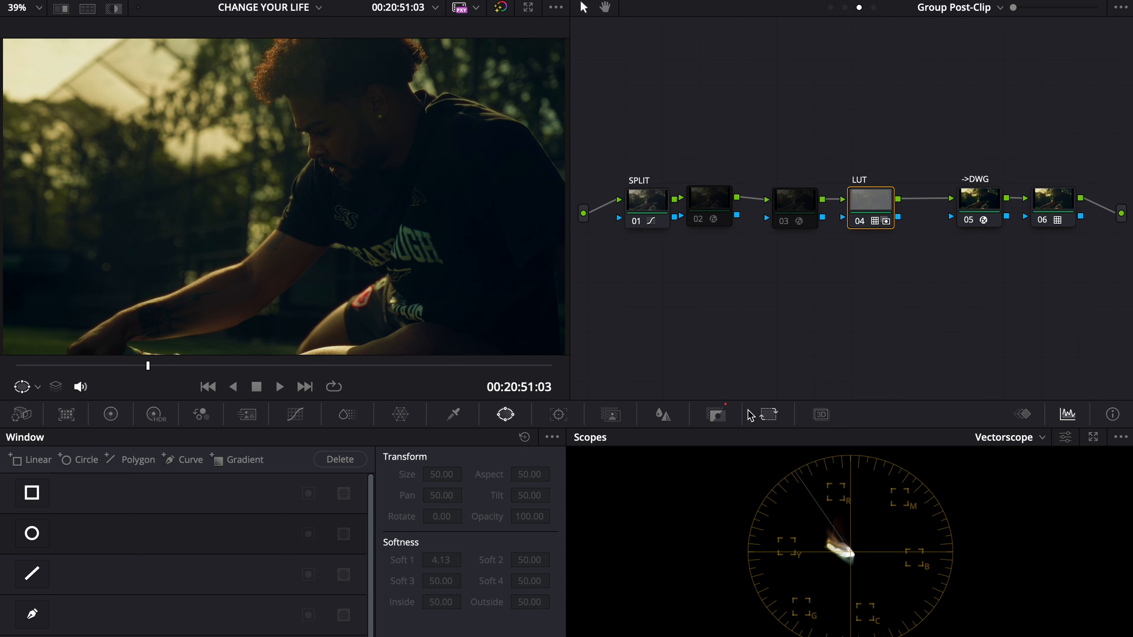
Step: Check the LUT node's Key Output gain and toggle the node to compare the image with and without the LUT
{"action": "left_click", "coordinate": [724, 417]}
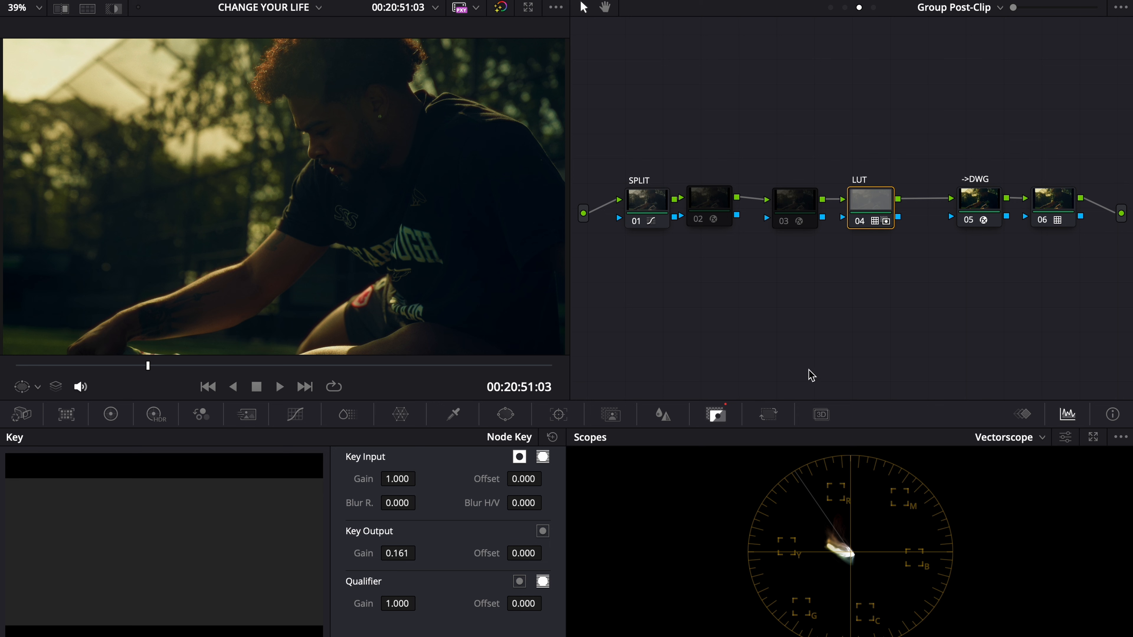
{"action": "key", "text": "ctrl+d"}
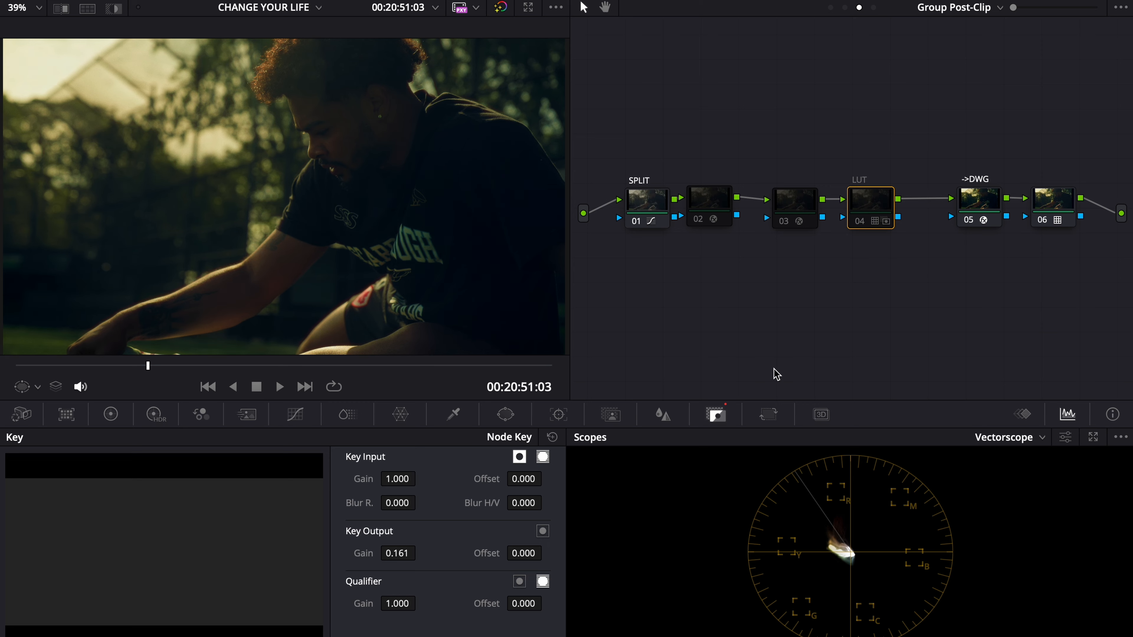
{"action": "key", "text": "ctrl+d"}
{"action": "key", "text": "ctrl+d"}
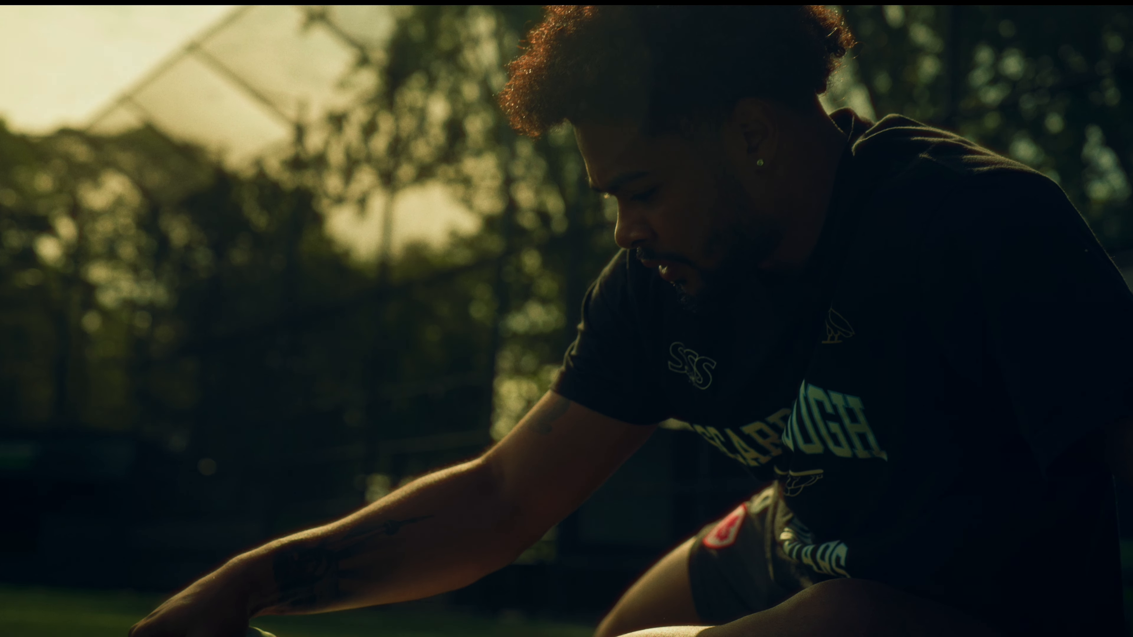